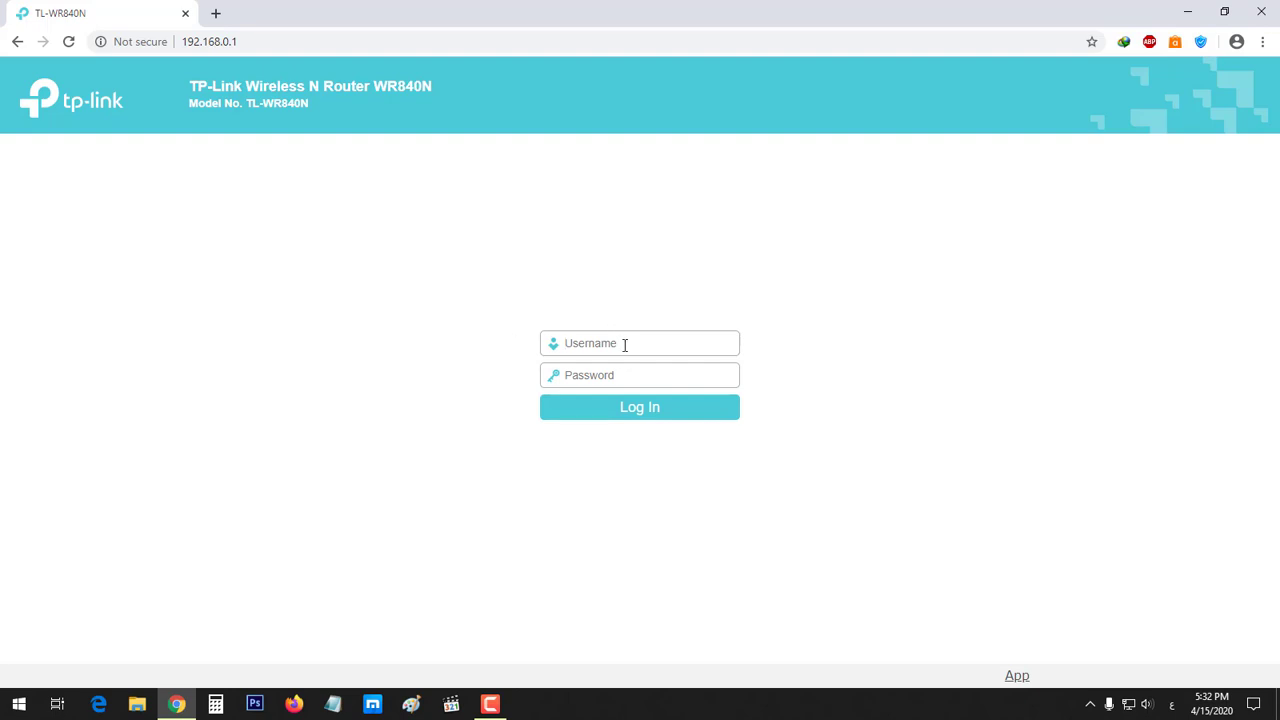
# Sign in to the TL-WR840N admin as 'admin' and dismiss the Google Translate offer
pyautogui.hotkey('alt', 'shift')
pyautogui.write('admin')
pyautogui.moveTo(574, 343); pyautogui.dragTo(565, 343)
pyautogui.write('SA')
pyautogui.press('BackSpace')
pyautogui.press('BackSpace')
pyautogui.write('A')
pyautogui.moveTo(571, 343); pyautogui.dragTo(563, 343)
pyautogui.write('a')
pyautogui.write('admin')
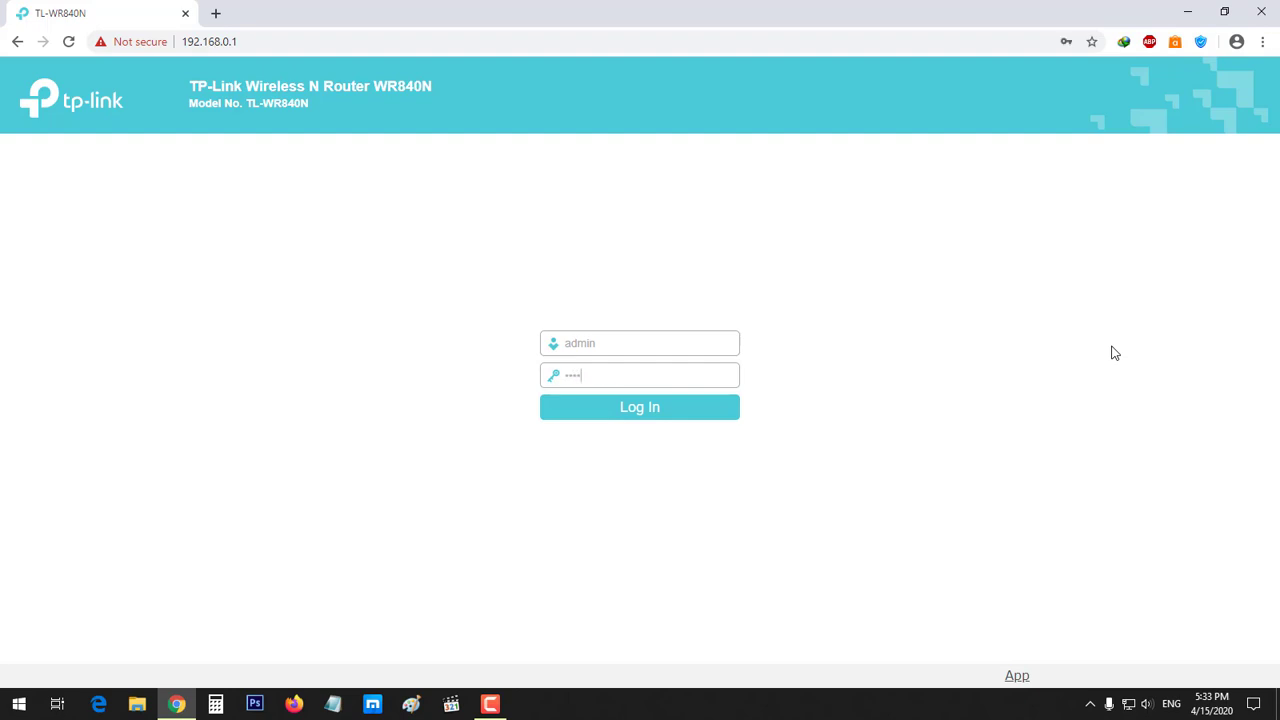
pyautogui.press('Return')
pyautogui.click(1086, 71)
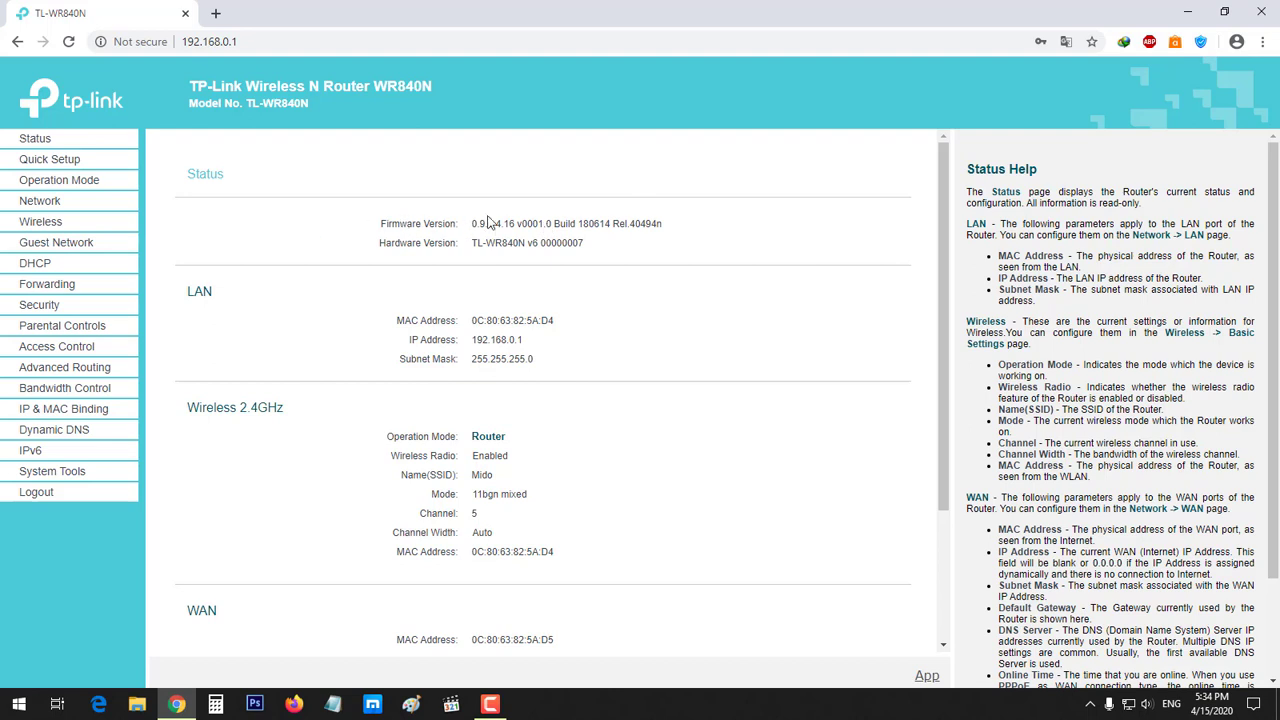
pyautogui.moveTo(366, 224); pyautogui.dragTo(681, 235)
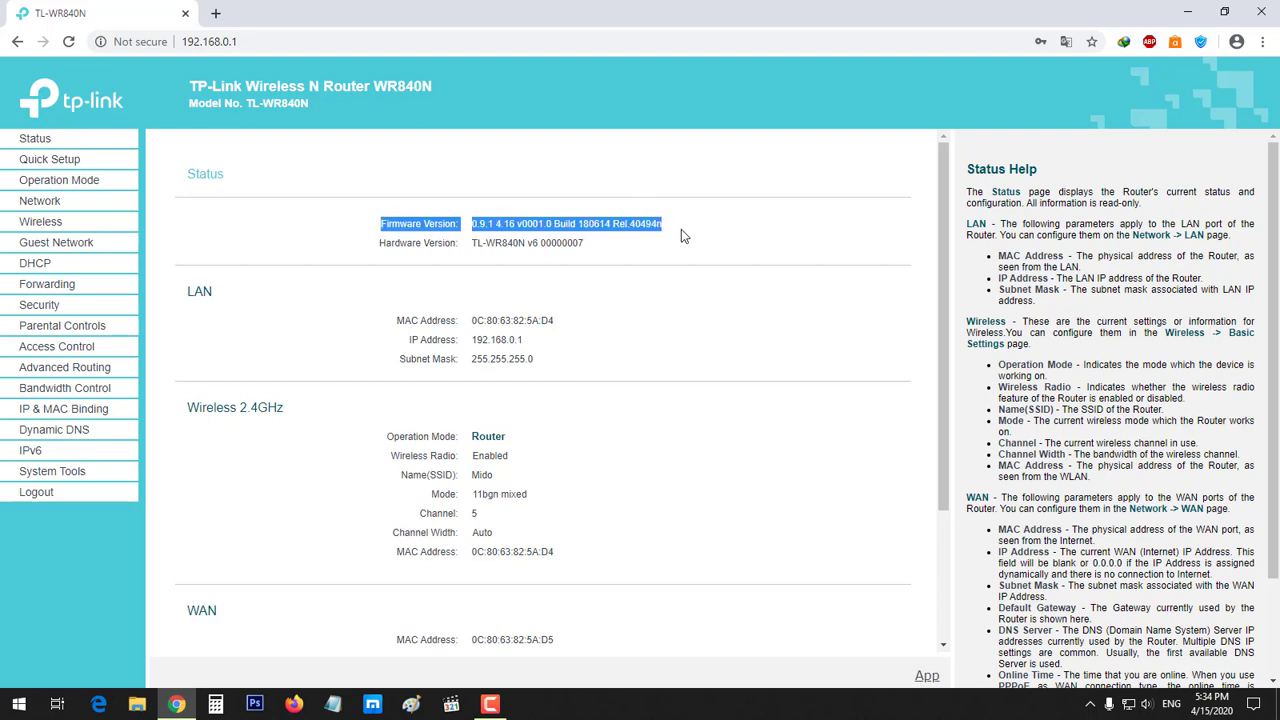
pyautogui.tripleClick(447, 229)
pyautogui.click(447, 229)
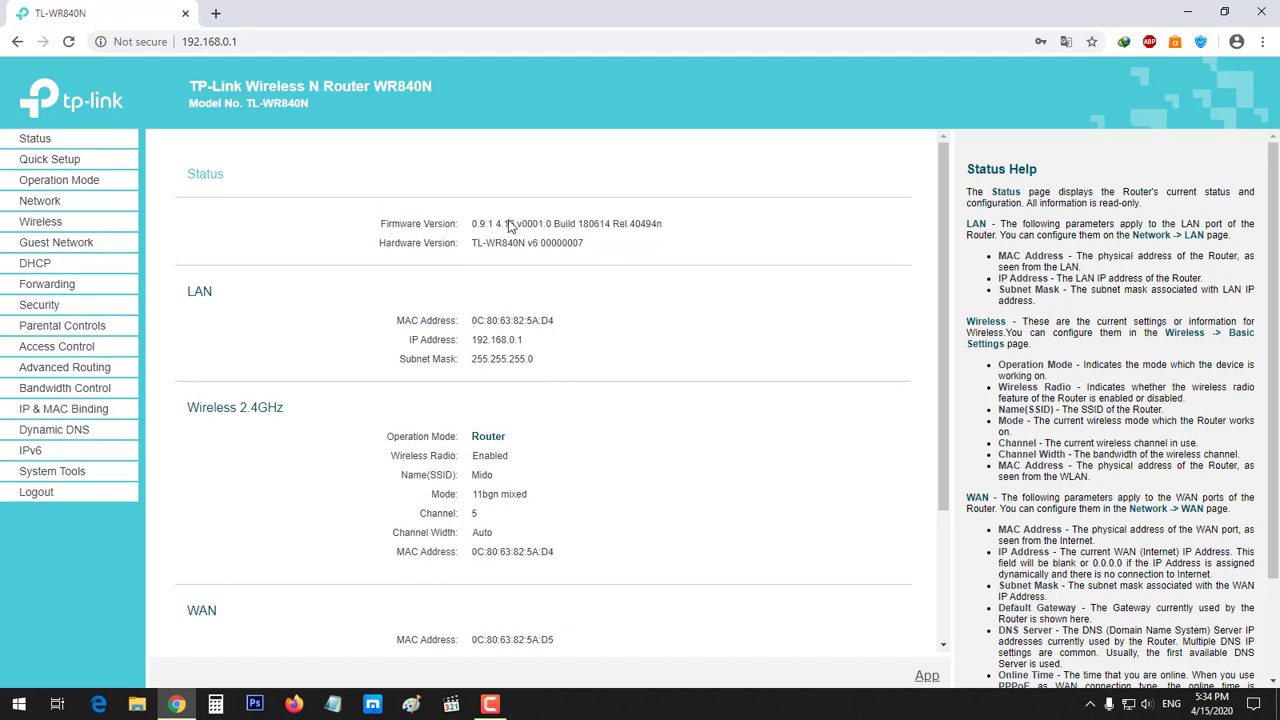
pyautogui.tripleClick(510, 226)
pyautogui.click(547, 211)
pyautogui.doubleClick(564, 225)
pyautogui.tripleClick(586, 228)
pyautogui.tripleClick(443, 246)
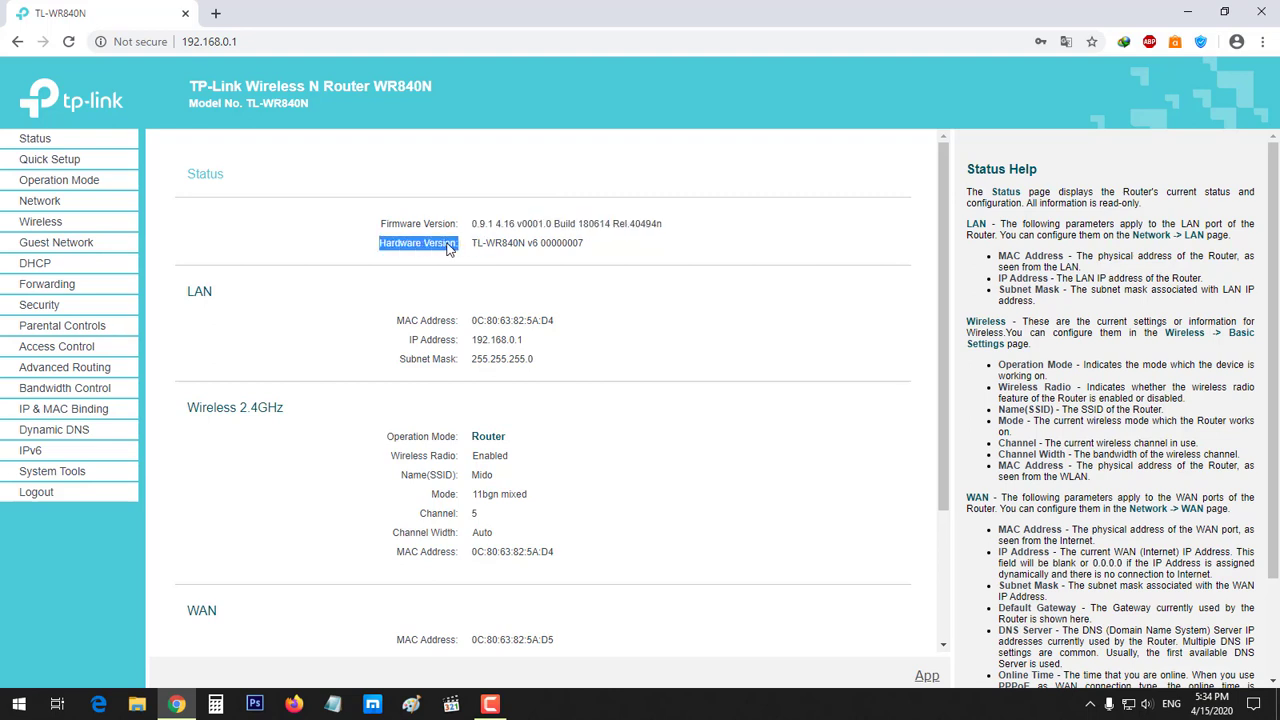
pyautogui.click(443, 248)
pyautogui.moveTo(468, 247); pyautogui.dragTo(593, 240)
pyautogui.click(529, 249)
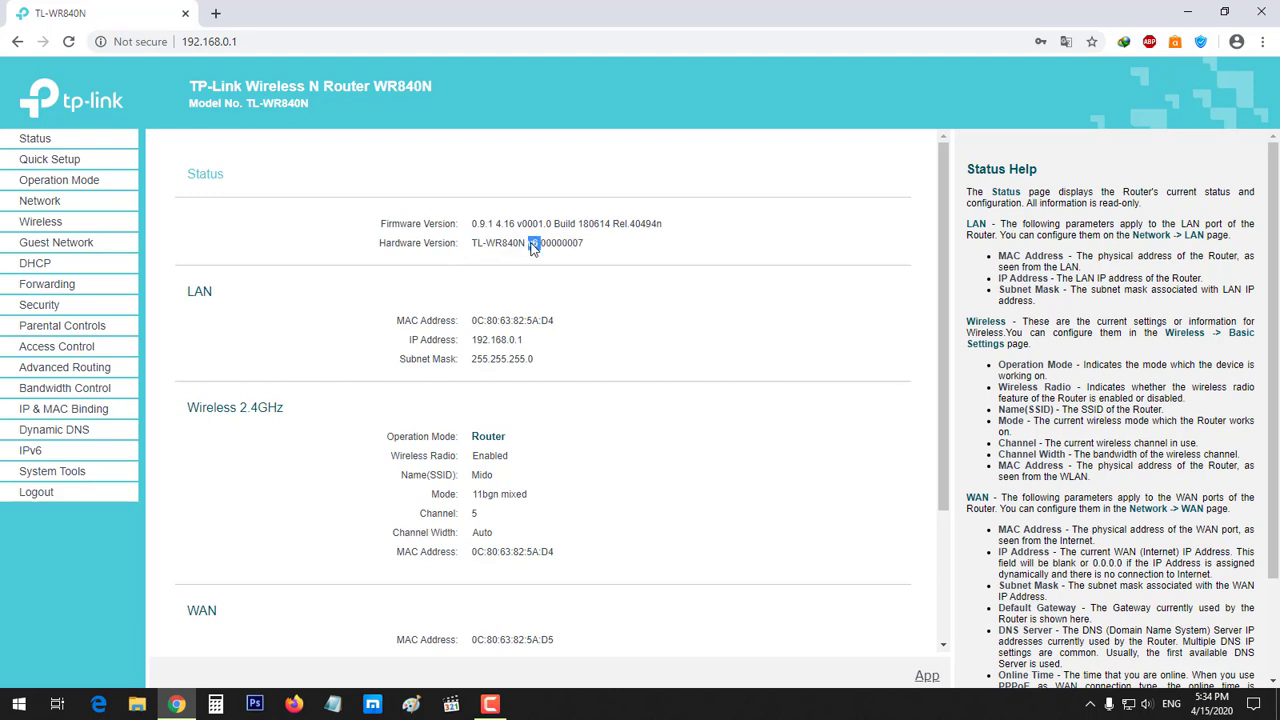
pyautogui.tripleClick(419, 326)
pyautogui.click(560, 348)
pyautogui.tripleClick(414, 340)
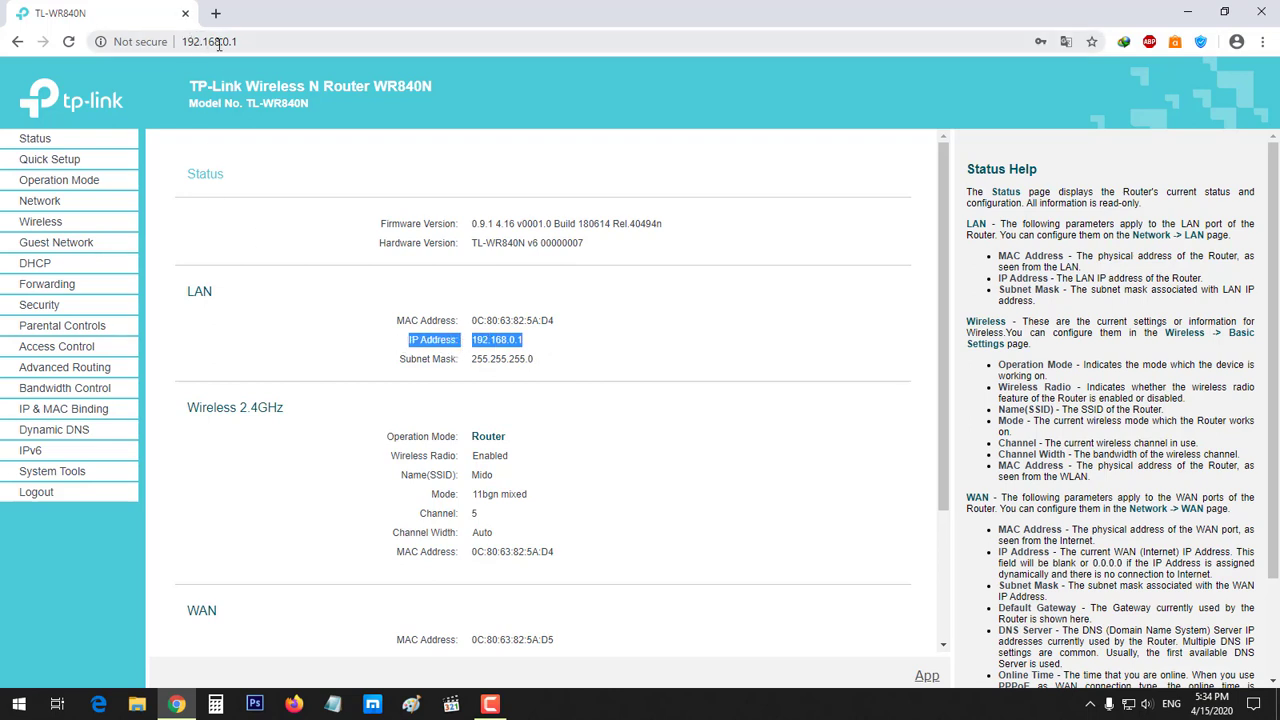
pyautogui.scroll(-1, 420, 330)
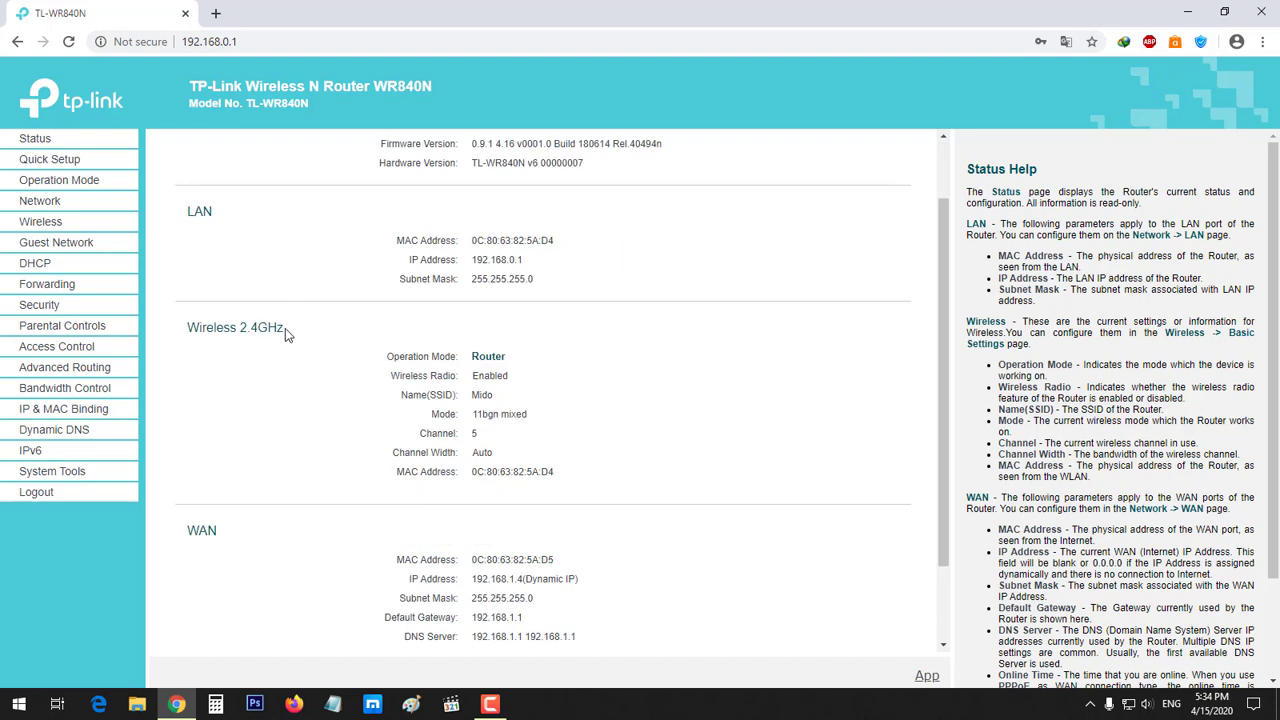
# Highlight the 'Wireless 2.4GHz' heading on the Status page
pyautogui.moveTo(285, 328); pyautogui.dragTo(184, 331)
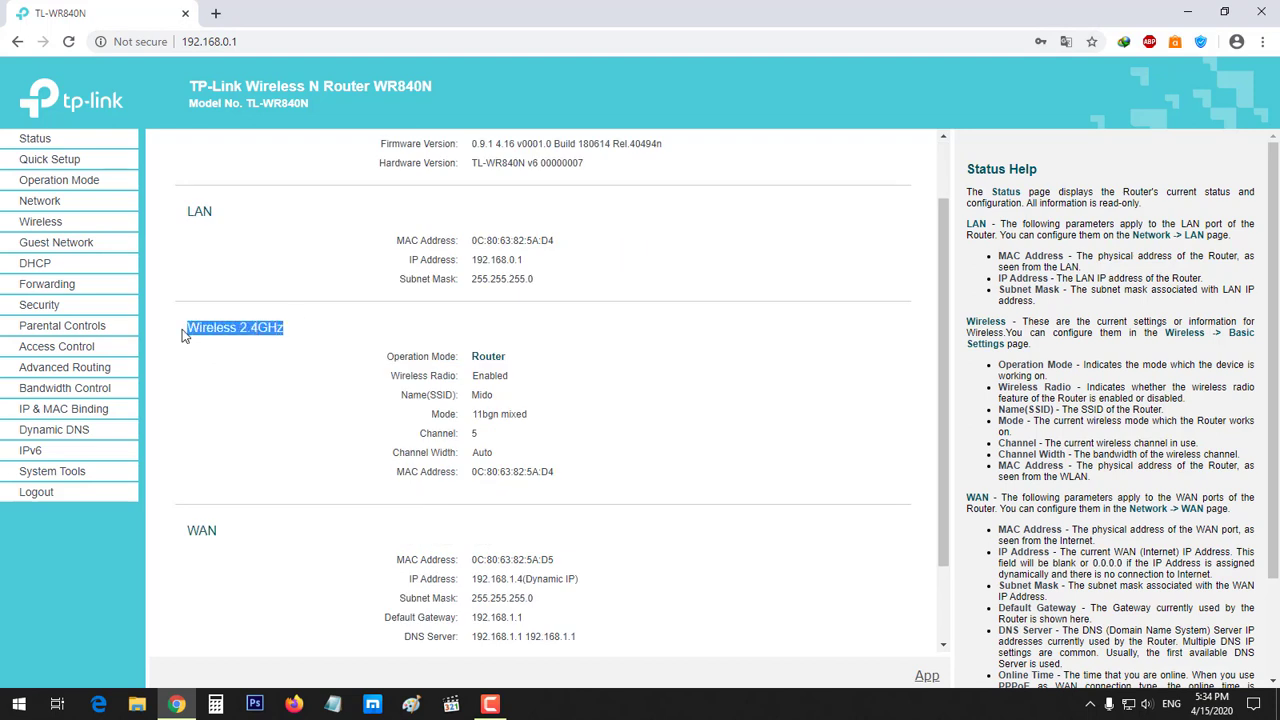
pyautogui.click(233, 331)
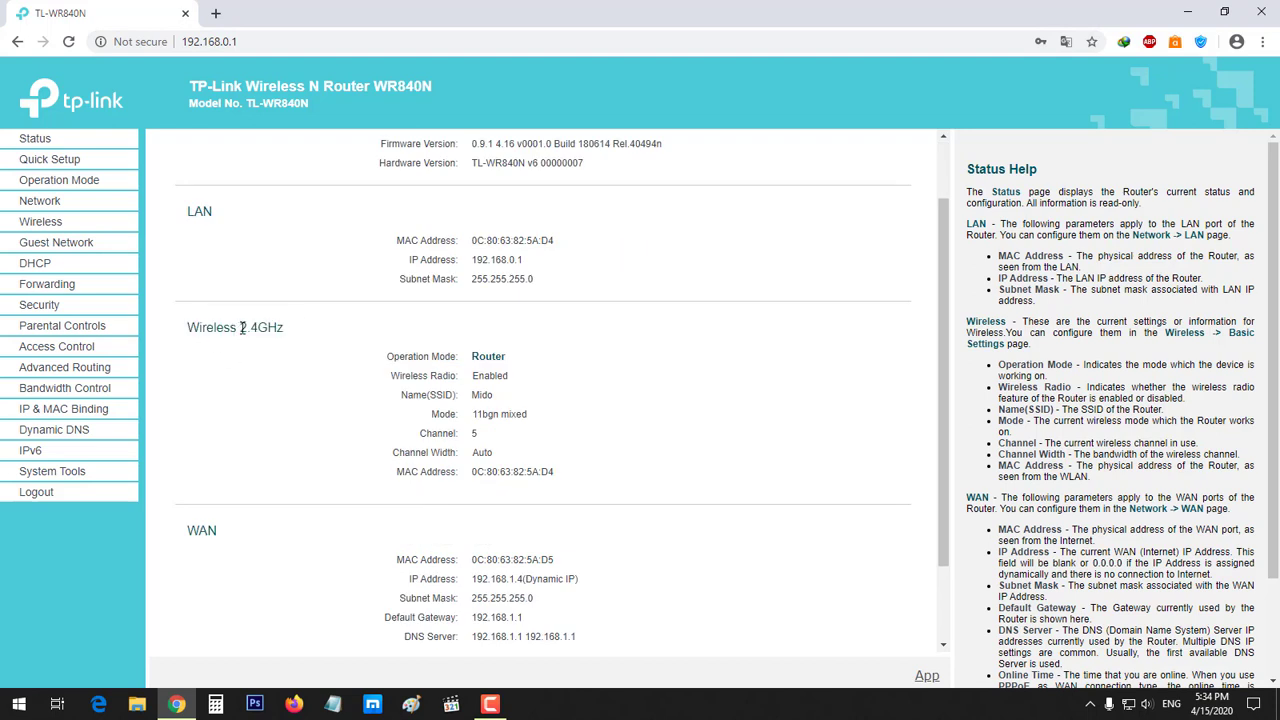
pyautogui.moveTo(240, 330)
pyautogui.mouseDown()
pyautogui.moveTo(285, 328)
pyautogui.moveTo(240, 334)
pyautogui.mouseUp()
pyautogui.click(283, 331)
pyautogui.click(240, 334)
pyautogui.moveTo(278, 331); pyautogui.dragTo(240, 333)
pyautogui.click(316, 334)
pyautogui.moveTo(292, 334); pyautogui.dragTo(239, 333)
pyautogui.click(335, 357)
# Highlight the Router entry in the Operation Mode row
pyautogui.moveTo(431, 356); pyautogui.dragTo(506, 360)
pyautogui.click(560, 357)
pyautogui.click(436, 372)
pyautogui.tripleClick(440, 360)
pyautogui.click(398, 368)
# Highlight the wireless network name, 11bgn mixed mode and Channel rows
pyautogui.doubleClick(486, 399)
pyautogui.click(495, 405)
pyautogui.doubleClick(486, 398)
pyautogui.click(540, 414)
pyautogui.moveTo(526, 418); pyautogui.dragTo(475, 425)
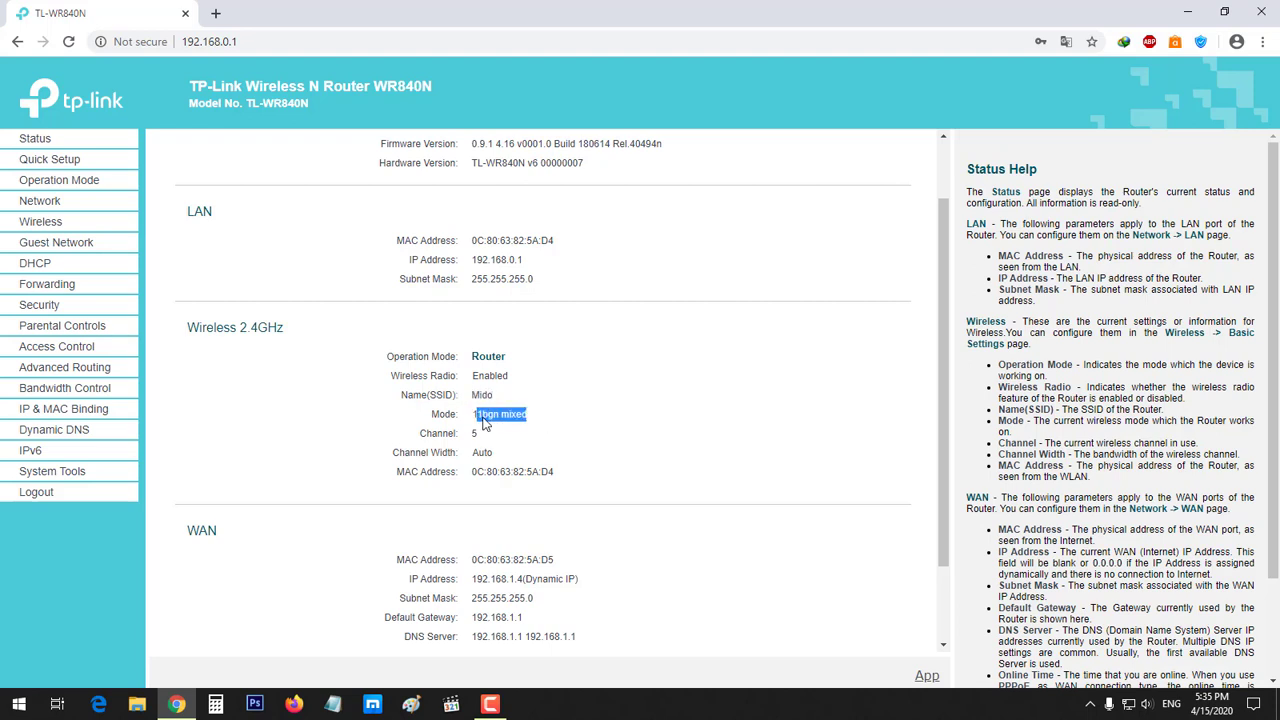
pyautogui.click(459, 424)
pyautogui.doubleClick(445, 420)
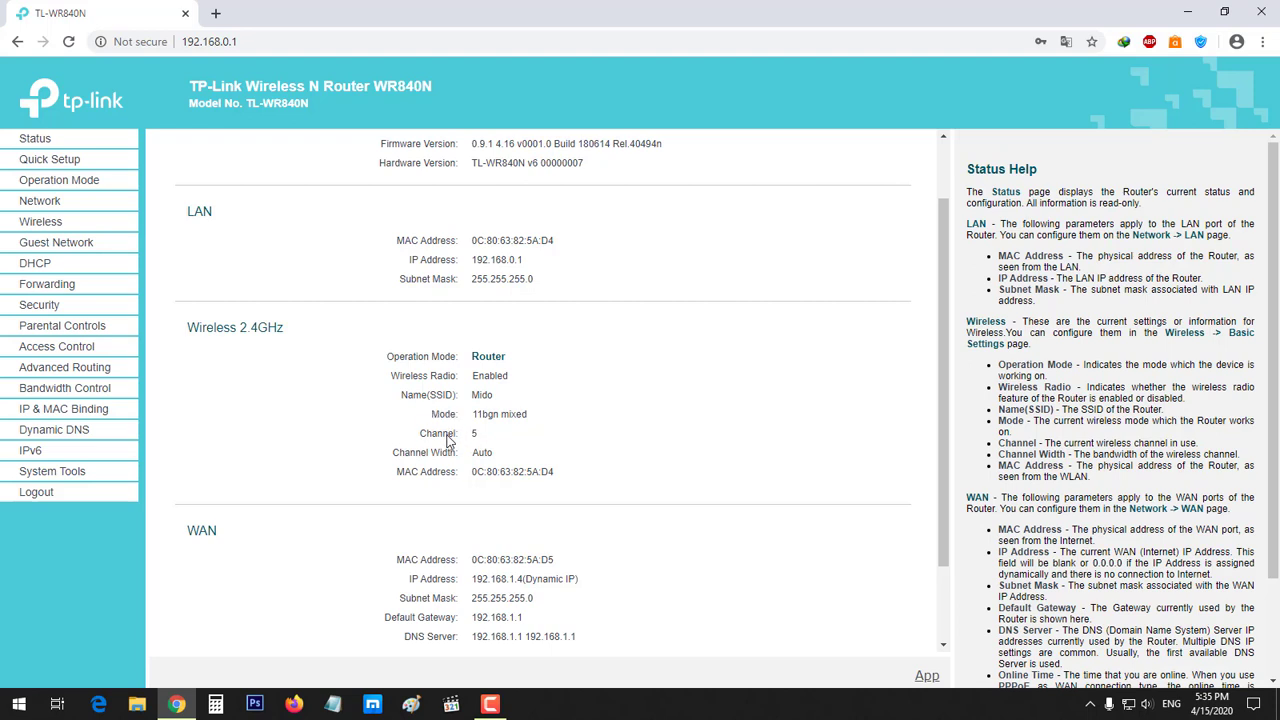
pyautogui.doubleClick(446, 434)
pyautogui.tripleClick(467, 437)
pyautogui.click(502, 449)
# Scroll through the Status page, then start the Quick Setup wizard
pyautogui.scroll(-2, 560, 450)
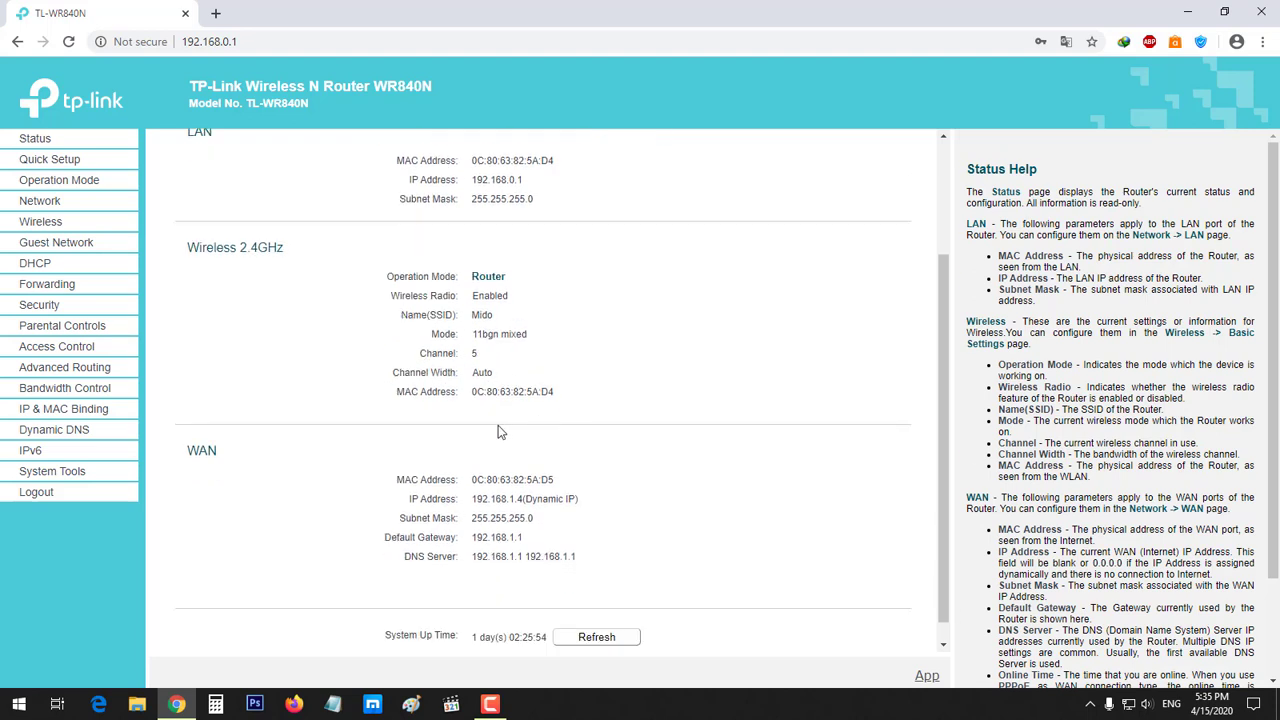
pyautogui.scroll(-1, 475, 410)
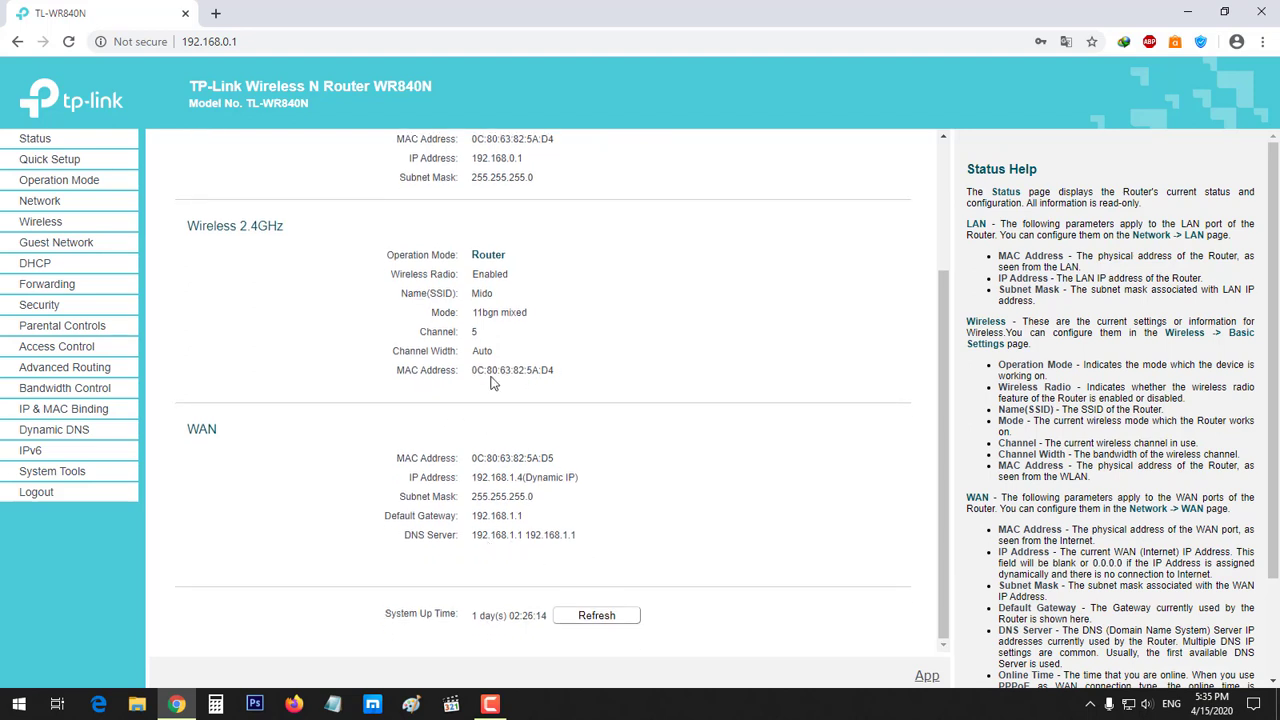
pyautogui.scroll(2, 490, 383)
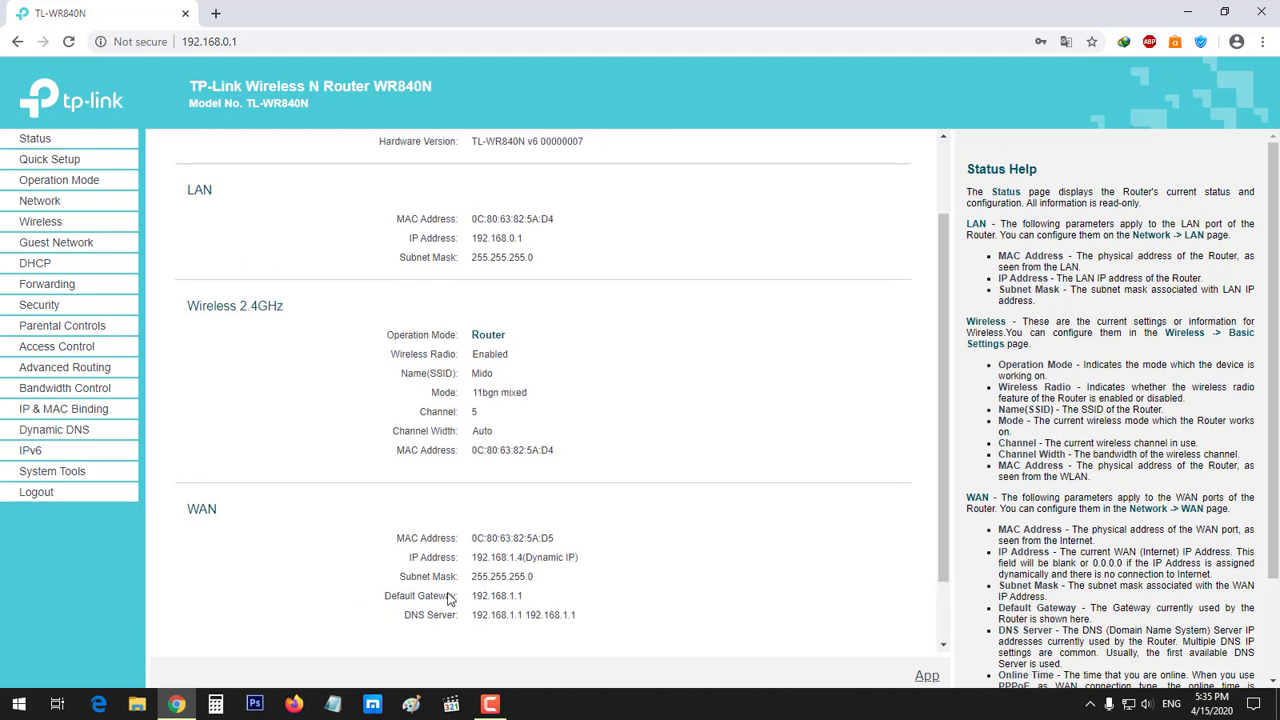
pyautogui.scroll(2, 528, 463)
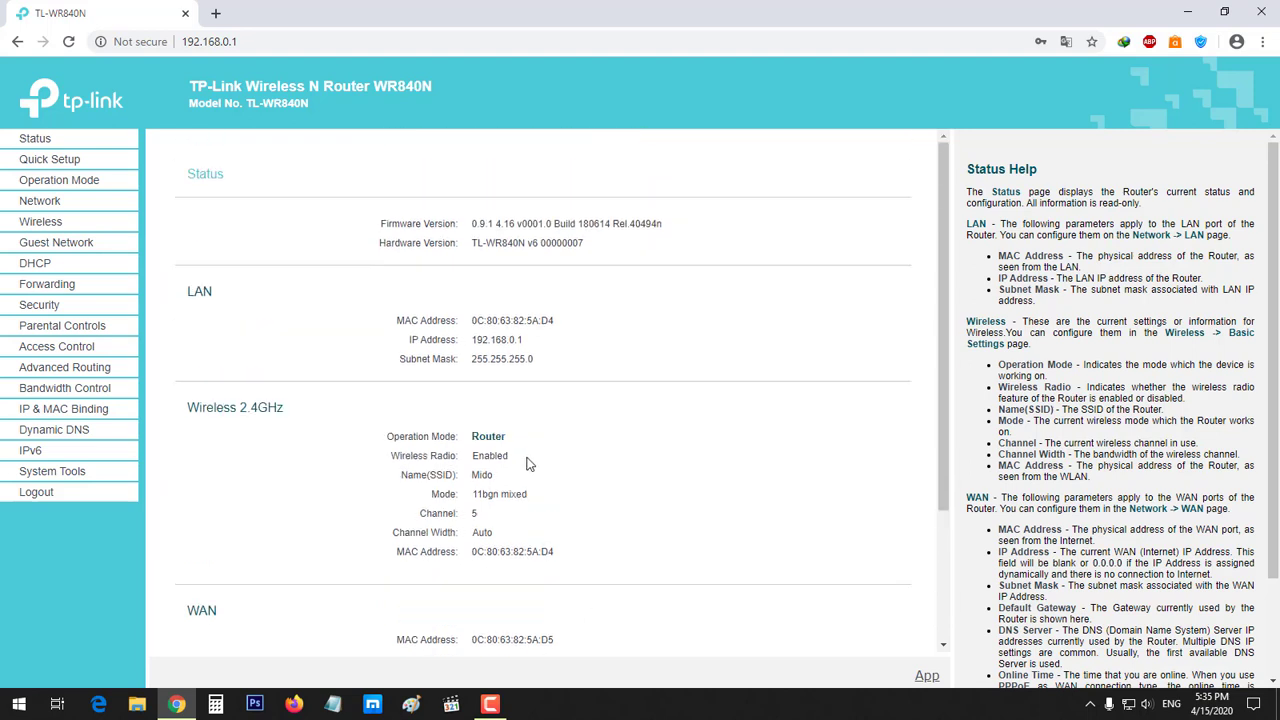
pyautogui.click(65, 162)
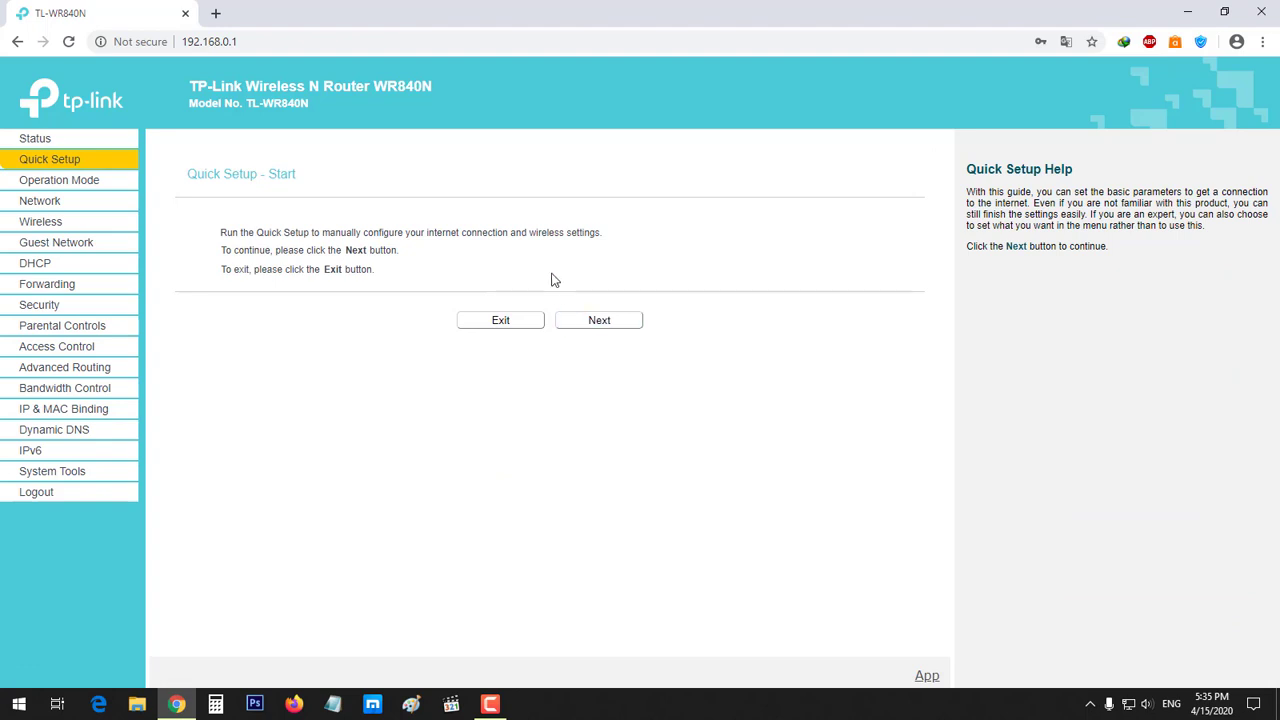
# Step through Quick Setup to the WAN connection type page and back, then open Operation Mode
pyautogui.click(605, 334)
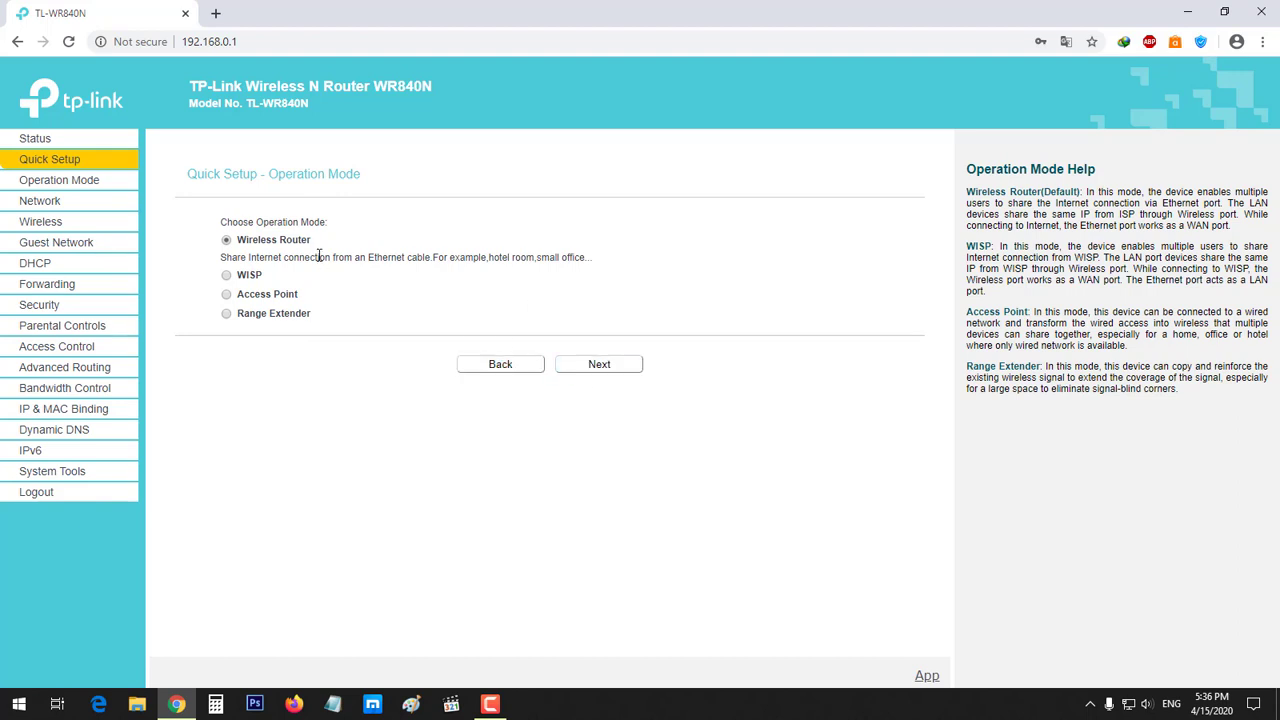
pyautogui.click(594, 368)
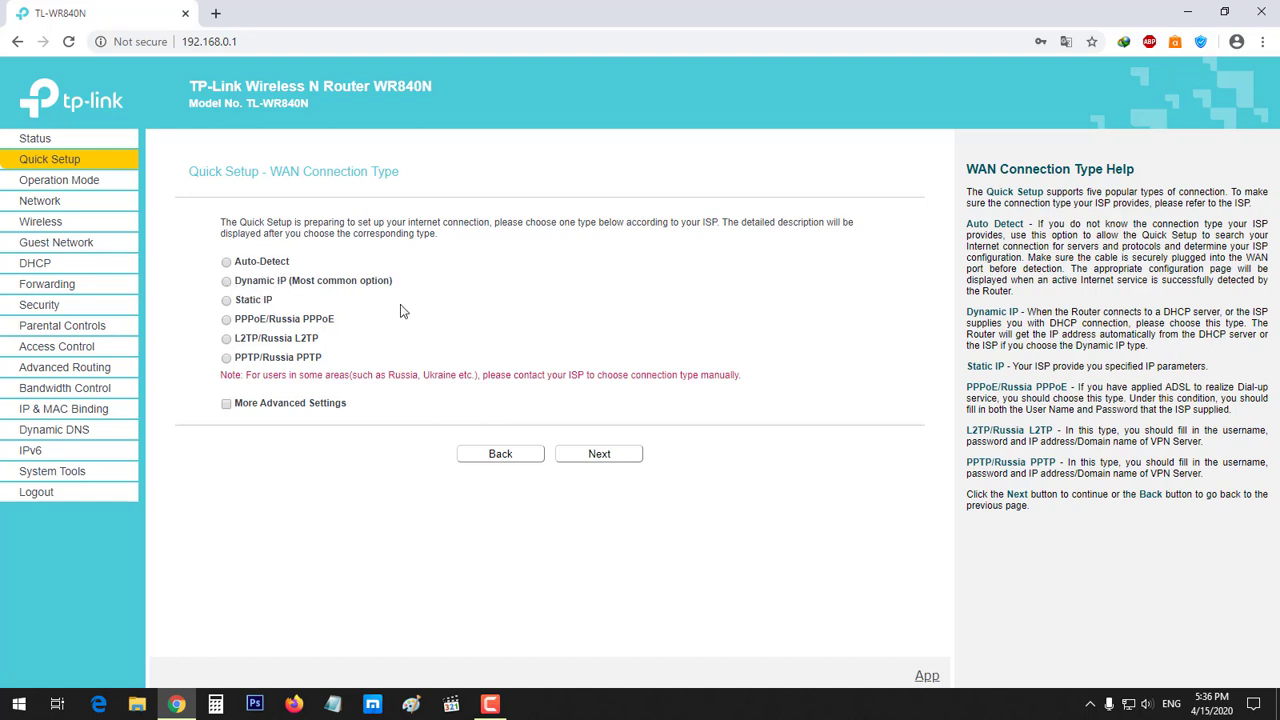
pyautogui.click(517, 461)
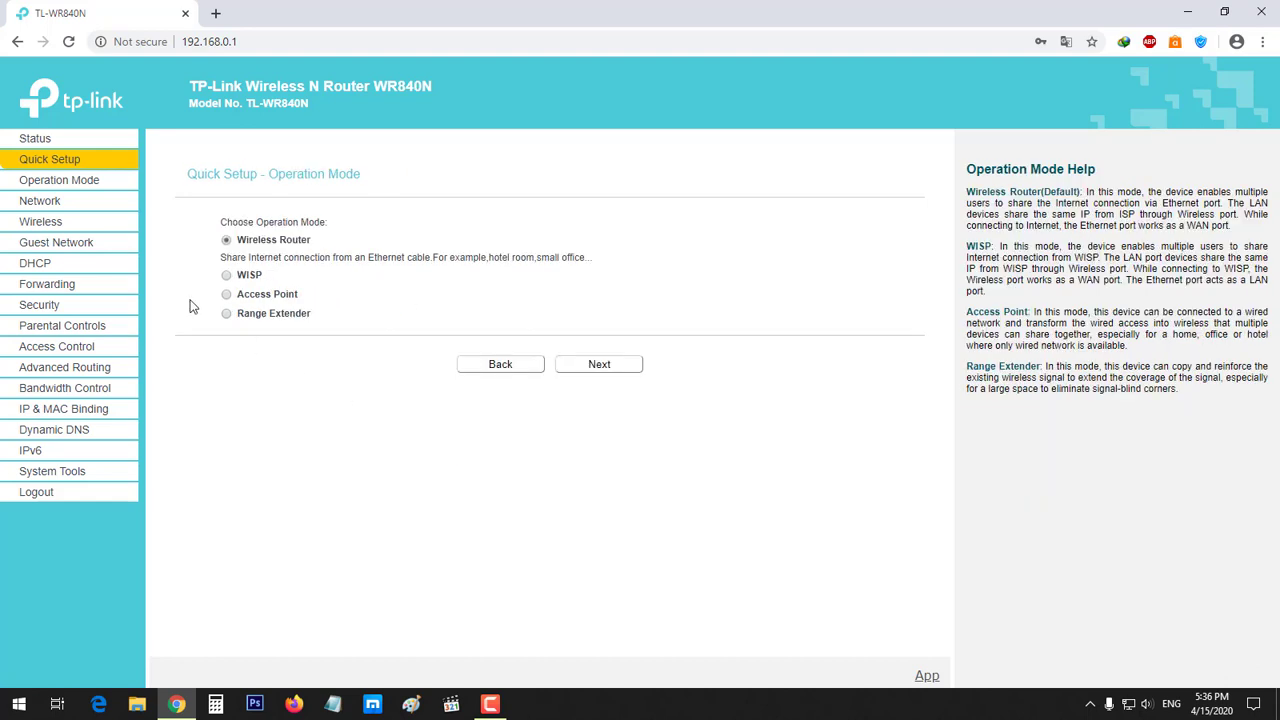
pyautogui.click(522, 368)
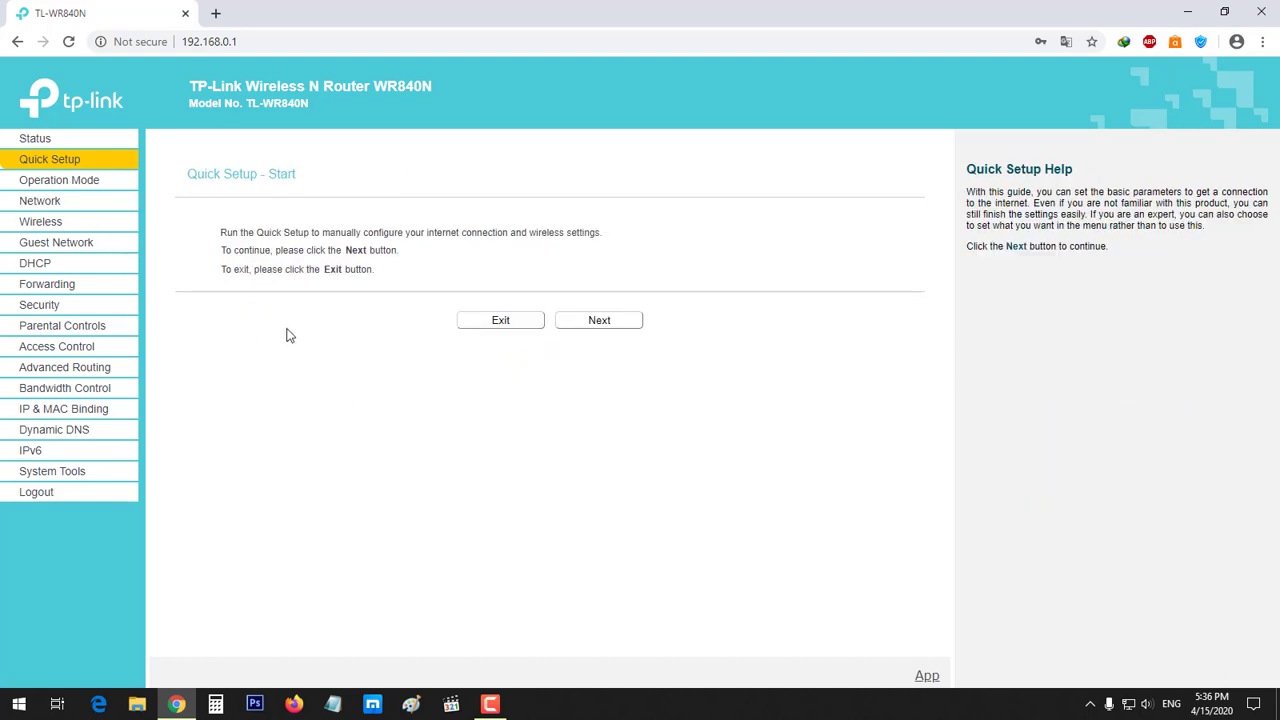
pyautogui.click(62, 180)
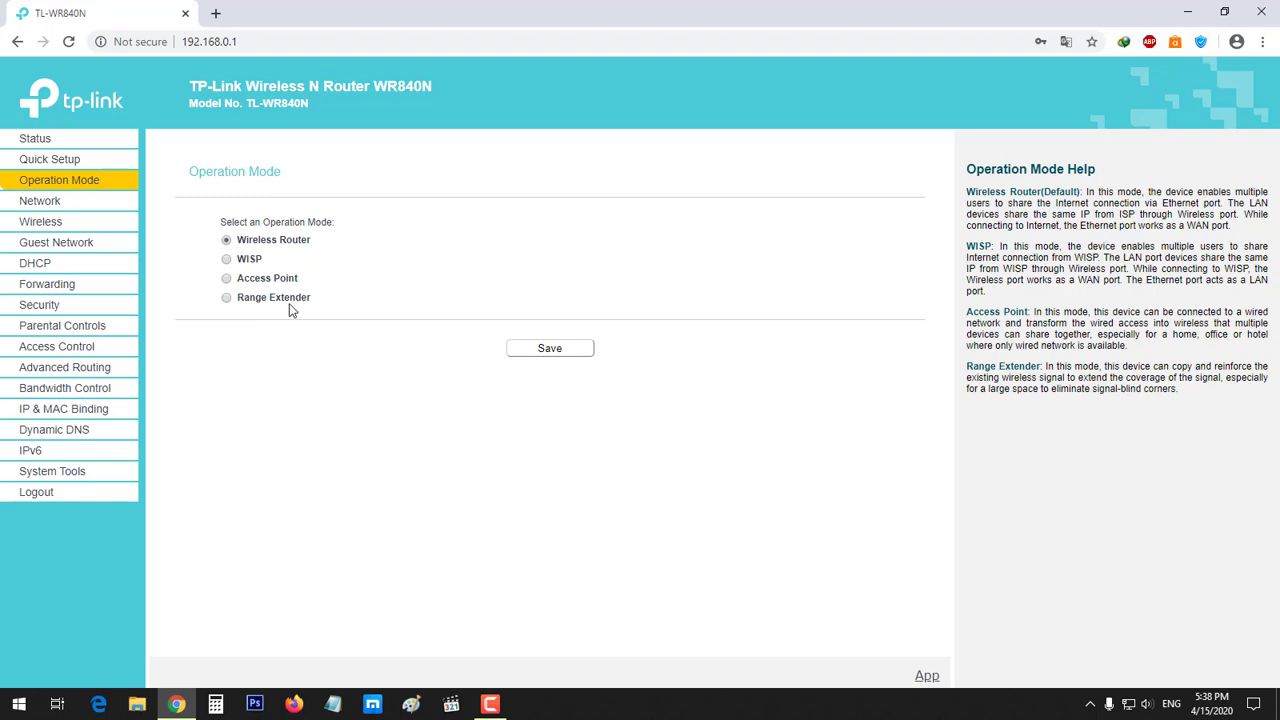
# Open Network WAN settings showing Dynamic IP 192.168.1.4 with gateway 192.168.1.1
pyautogui.click(45, 203)
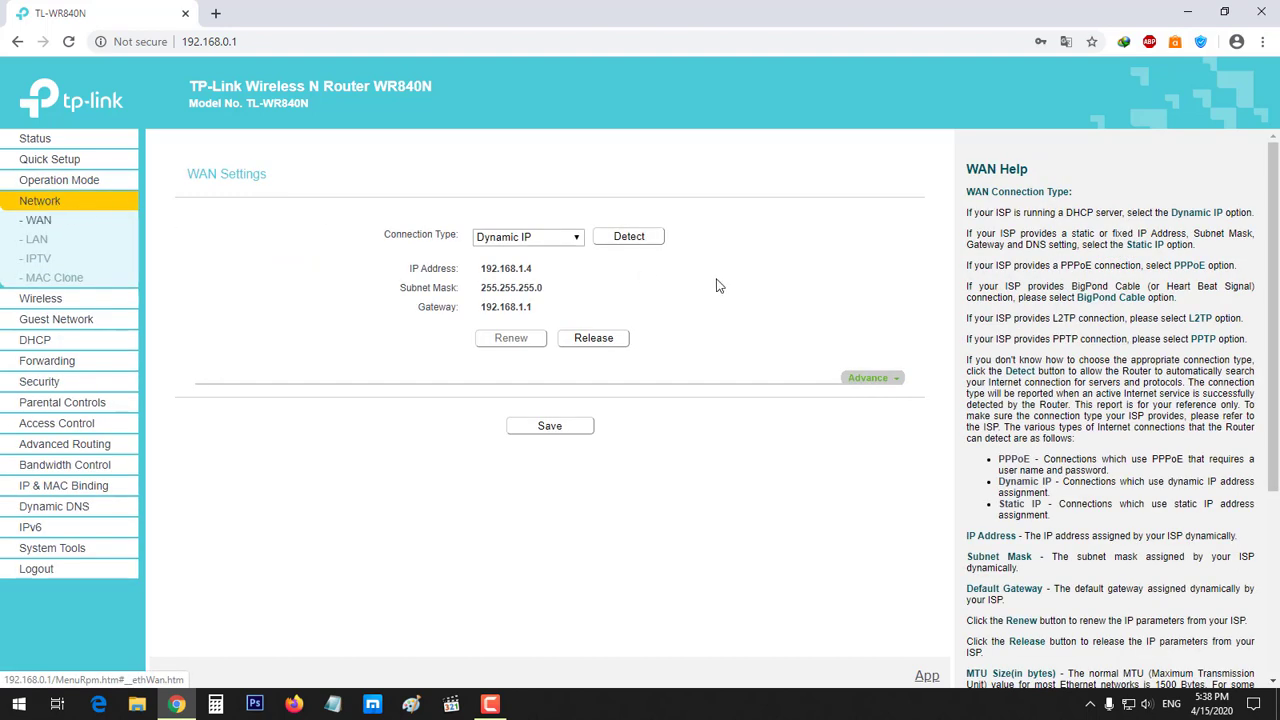
# Keep Dynamic IP as the WAN connection type and open the LAN settings
pyautogui.click(512, 238)
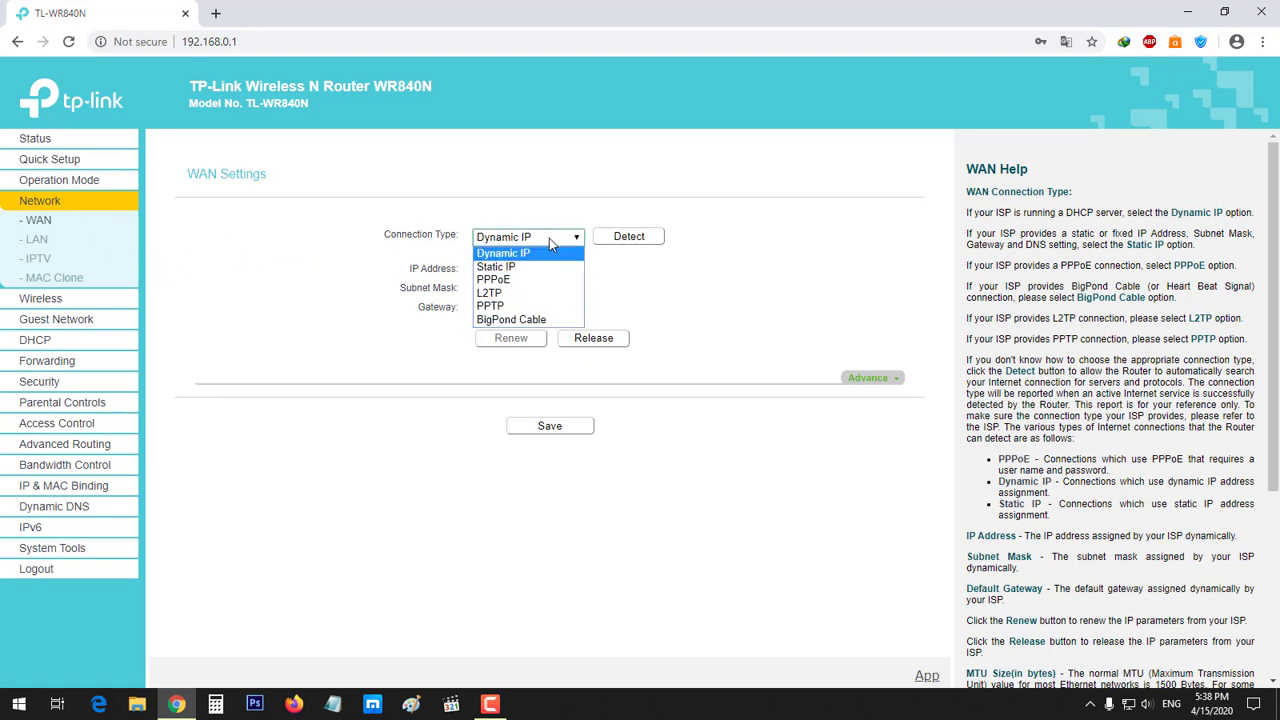
pyautogui.click(540, 258)
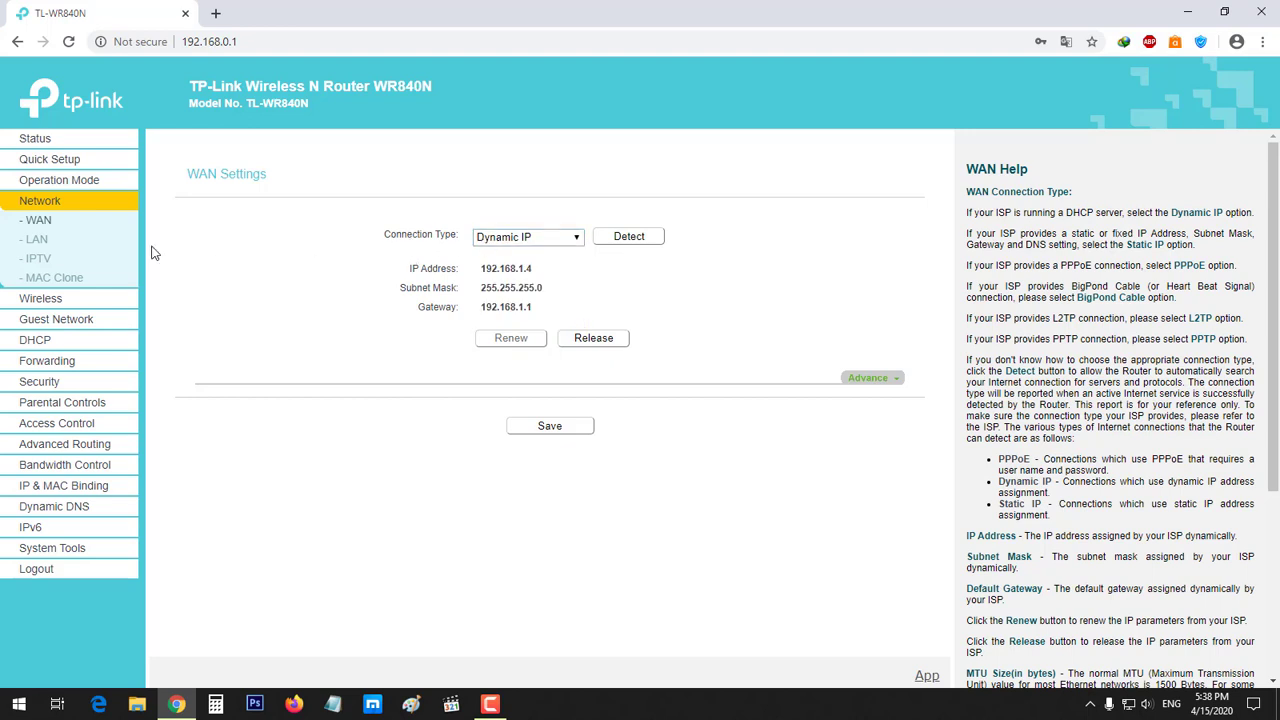
pyautogui.click(36, 240)
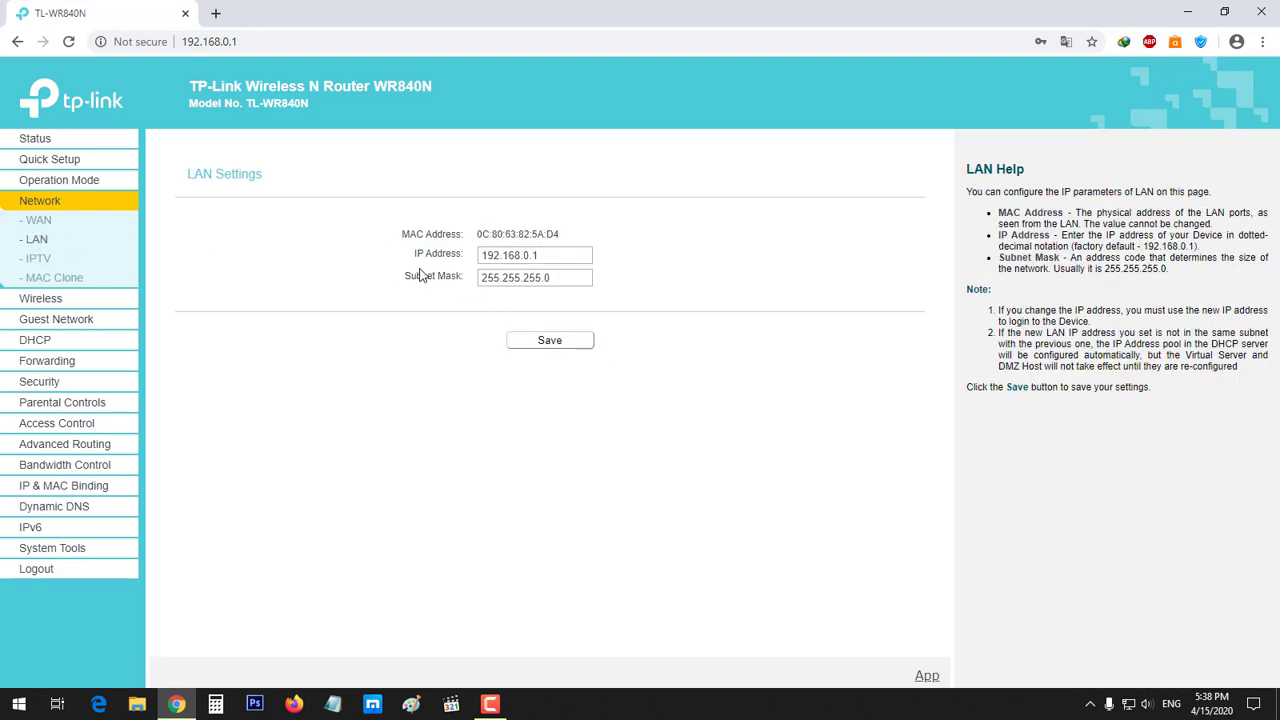
# Highlight the LAN IP 192.168.0.1 and subnet mask, comparing it with the admin page address
pyautogui.doubleClick(556, 255)
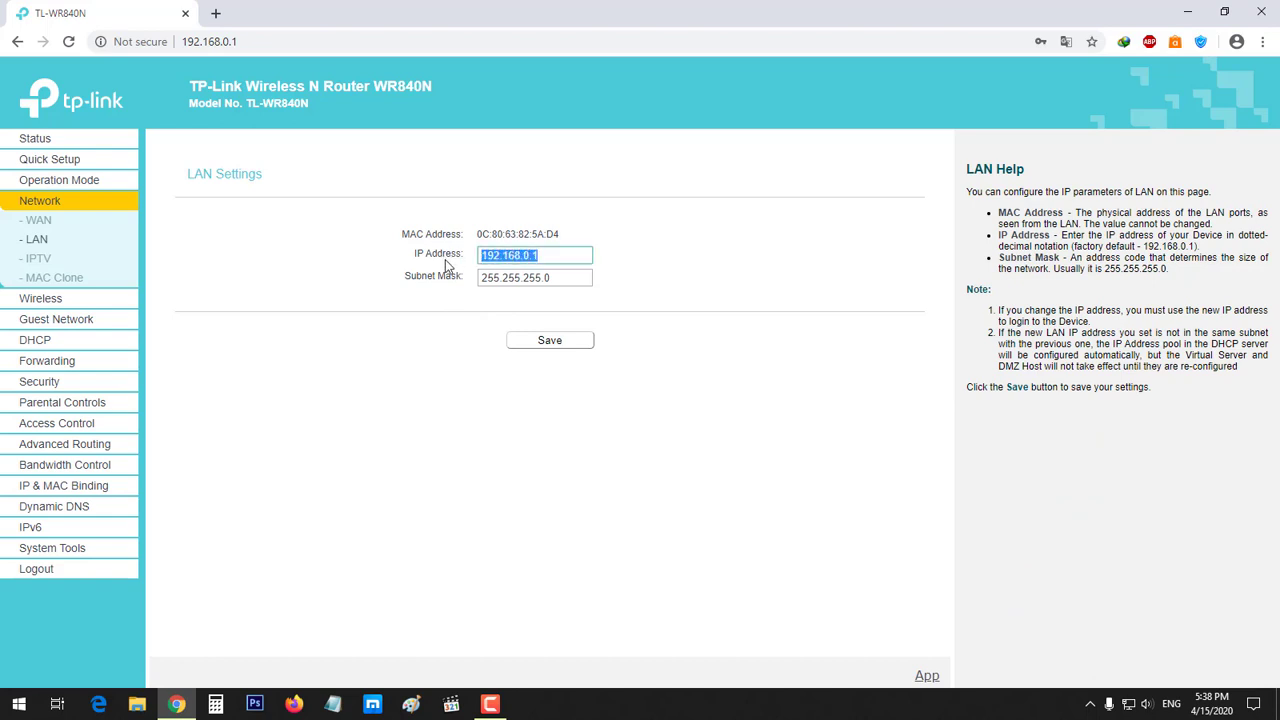
pyautogui.doubleClick(520, 280)
pyautogui.click(409, 306)
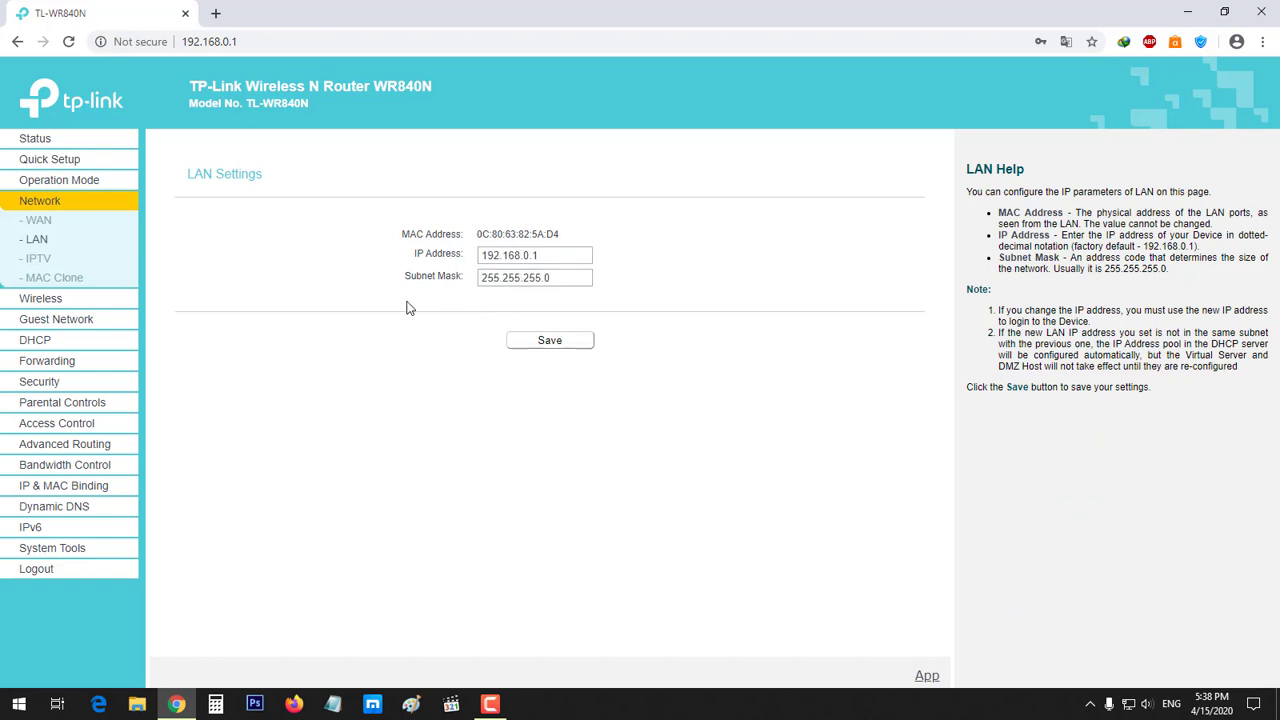
pyautogui.doubleClick(546, 280)
pyautogui.click(420, 290)
pyautogui.tripleClick(450, 278)
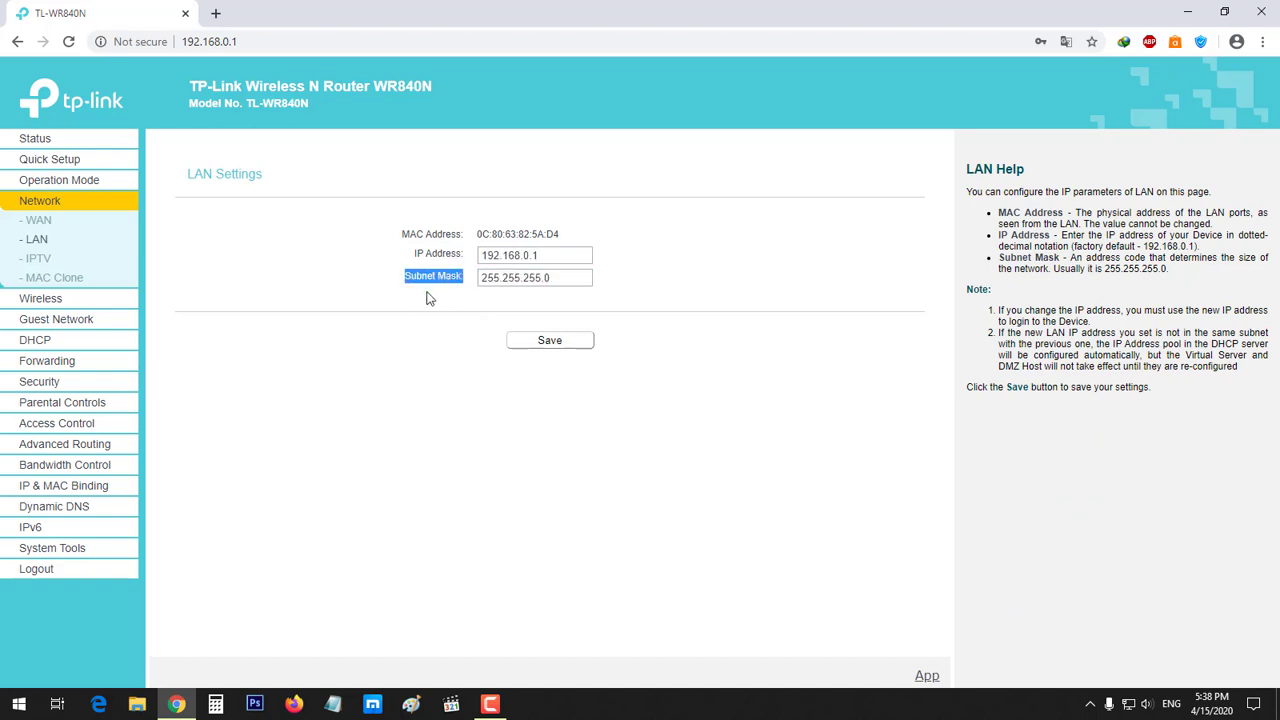
pyautogui.click(476, 280)
pyautogui.doubleClick(551, 258)
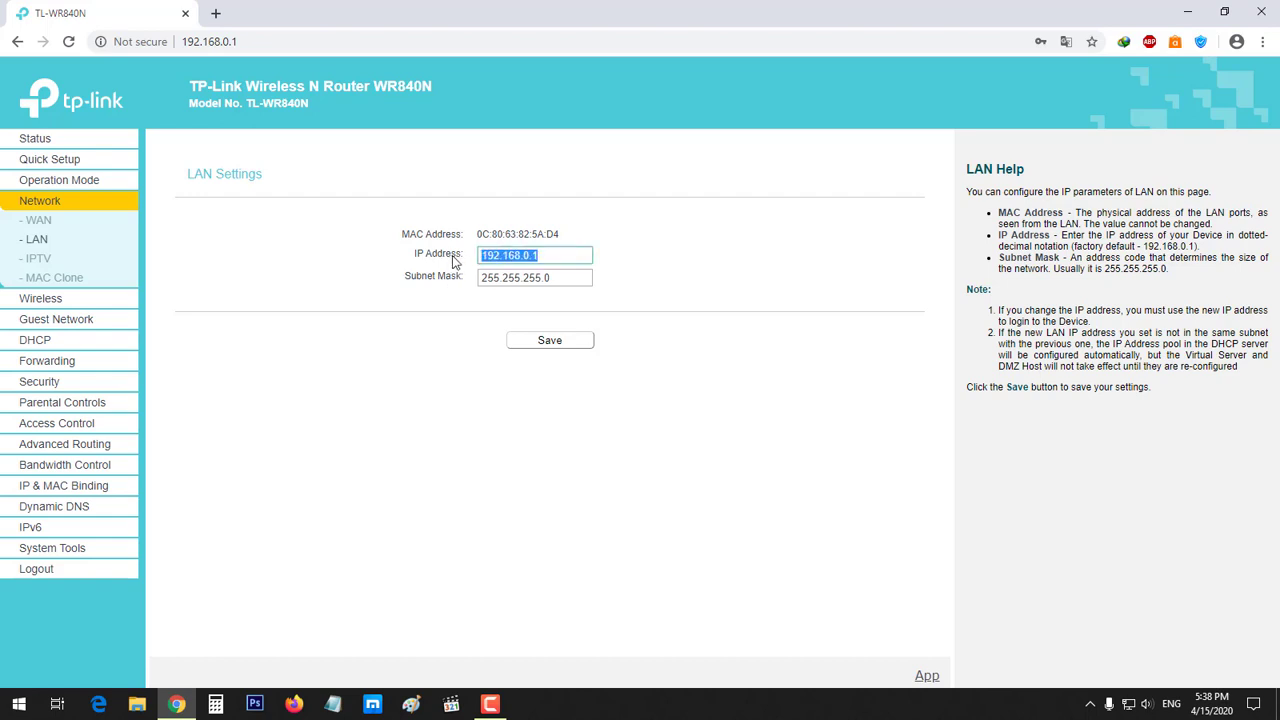
pyautogui.click(530, 259)
pyautogui.moveTo(181, 42); pyautogui.dragTo(242, 42)
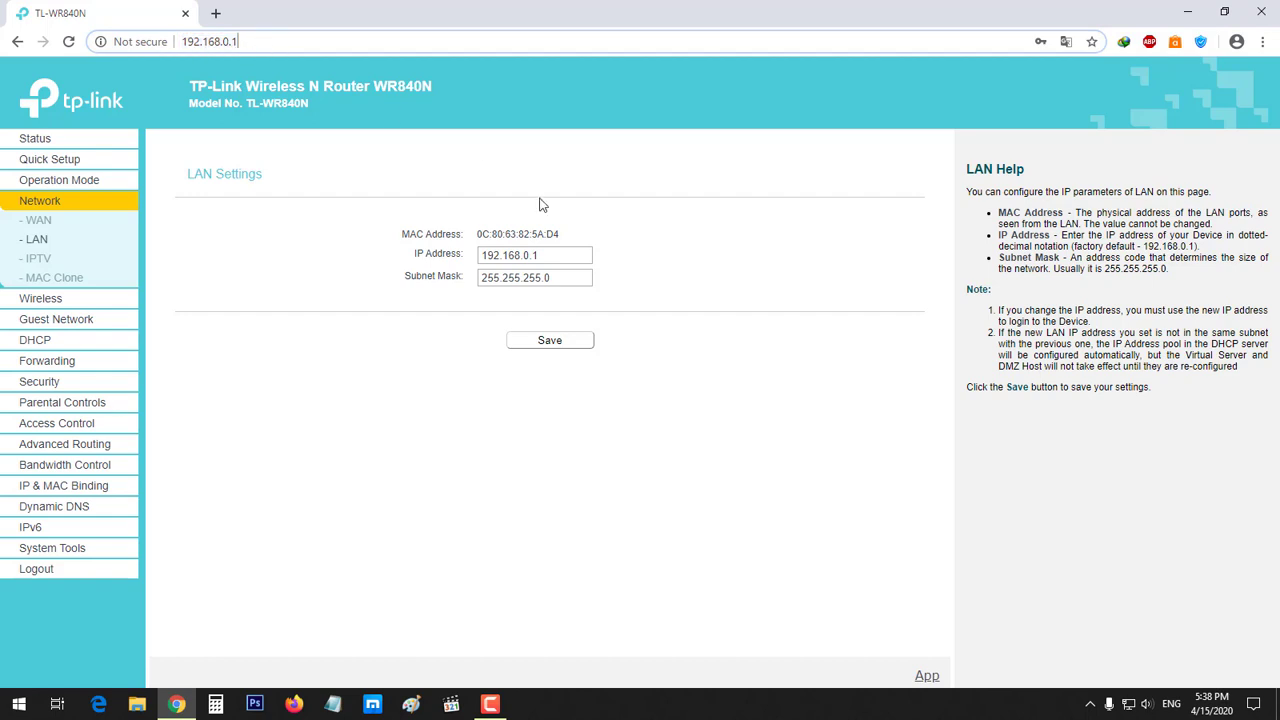
pyautogui.moveTo(568, 256); pyautogui.dragTo(336, 262)
pyautogui.click(336, 262)
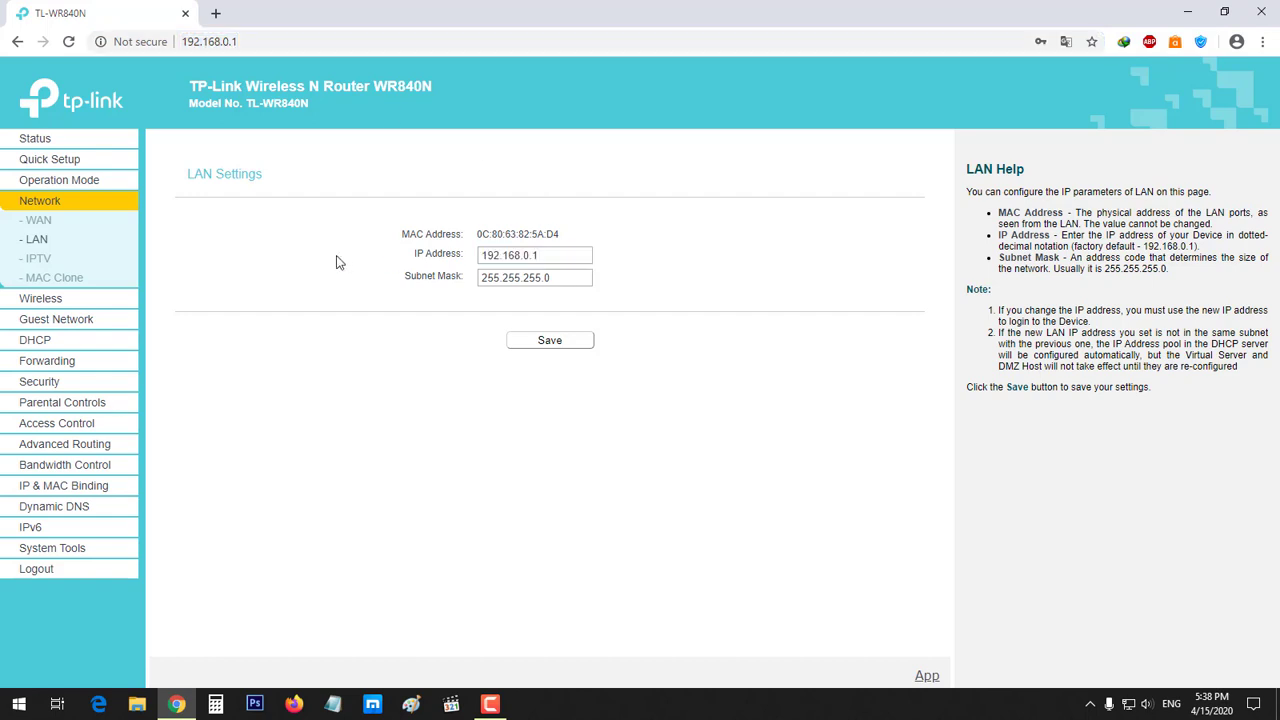
# Visit the IPTV and MAC Clone pages, then open Wireless Settings
pyautogui.click(64, 261)
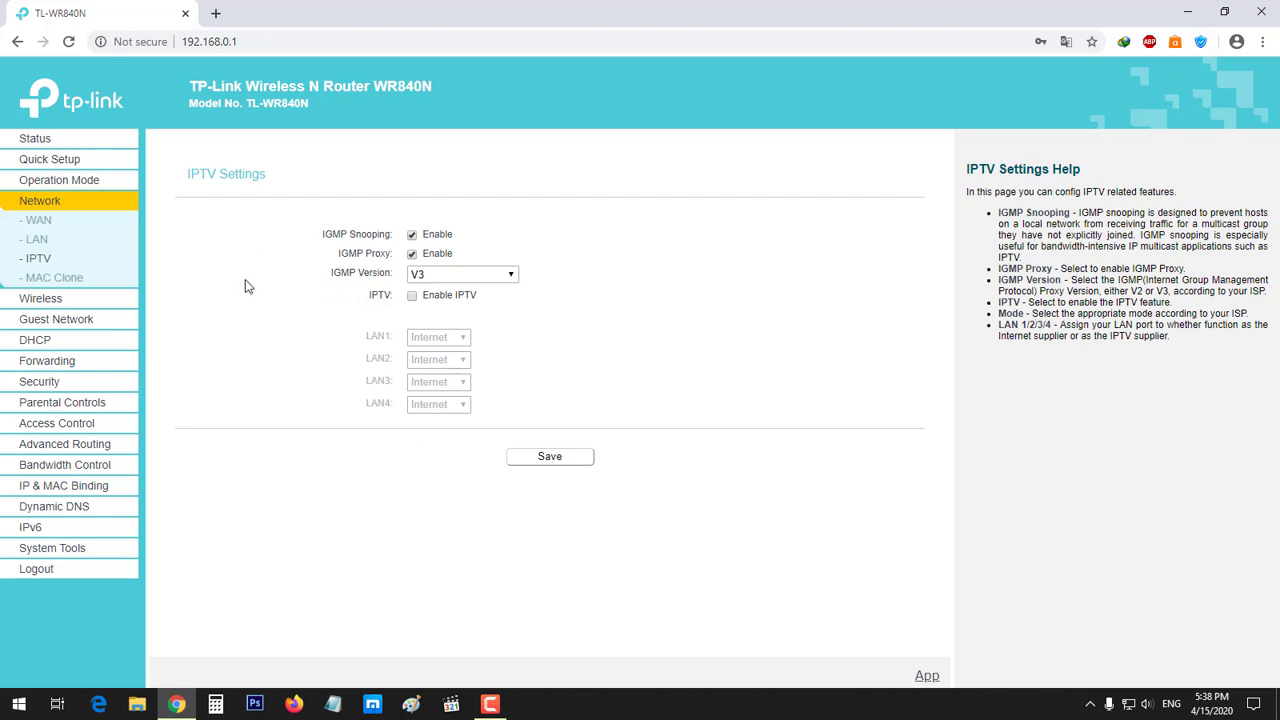
pyautogui.click(55, 277)
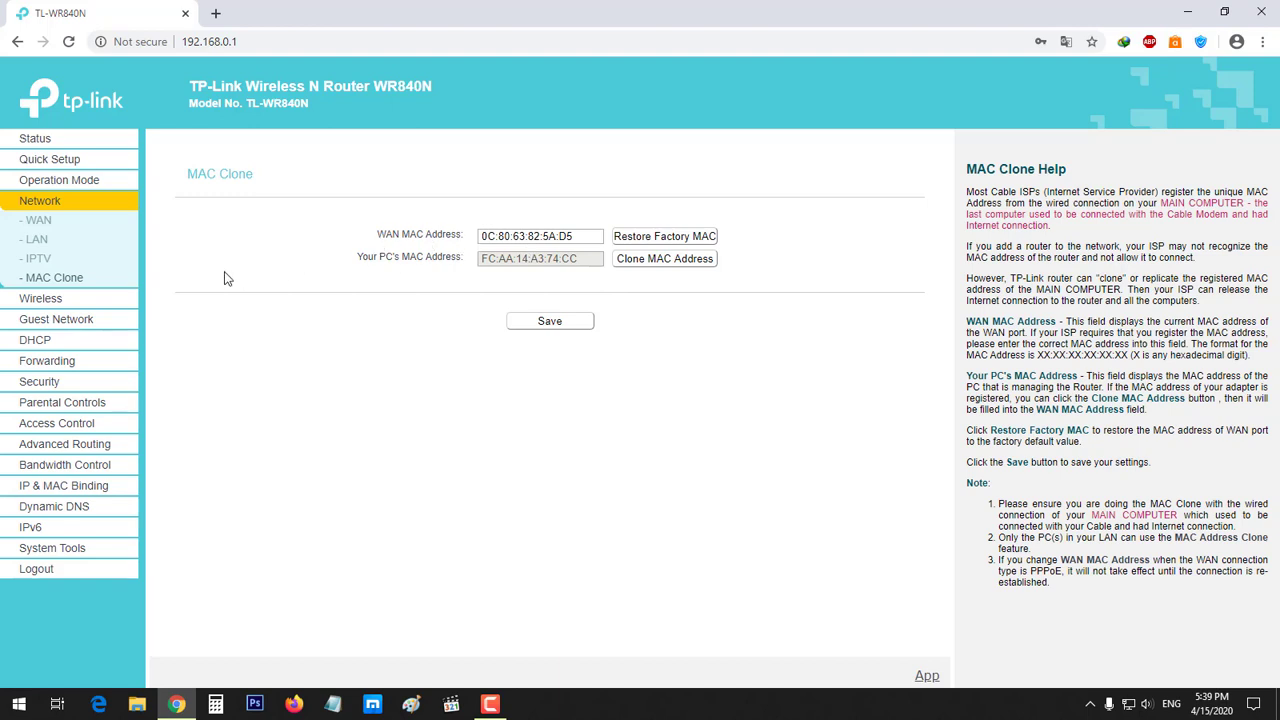
pyautogui.click(61, 299)
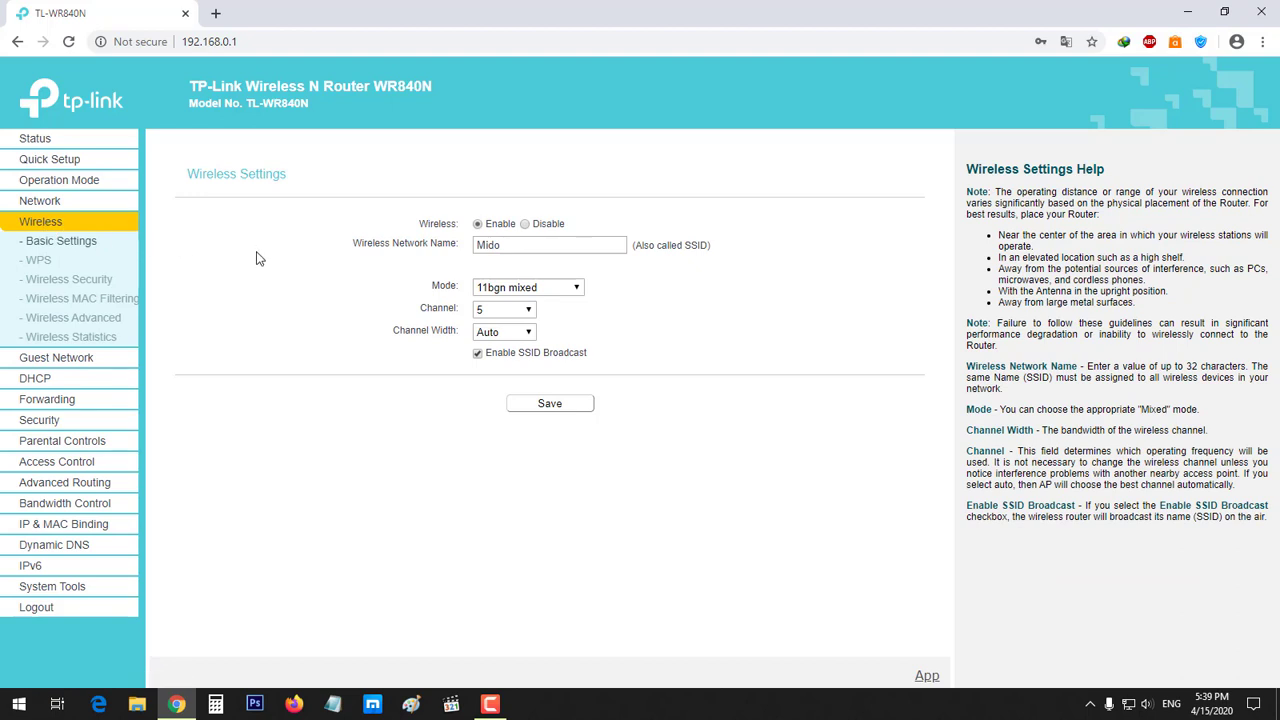
pyautogui.click(520, 238)
pyautogui.doubleClick(518, 240)
pyautogui.click(489, 264)
pyautogui.click(486, 311)
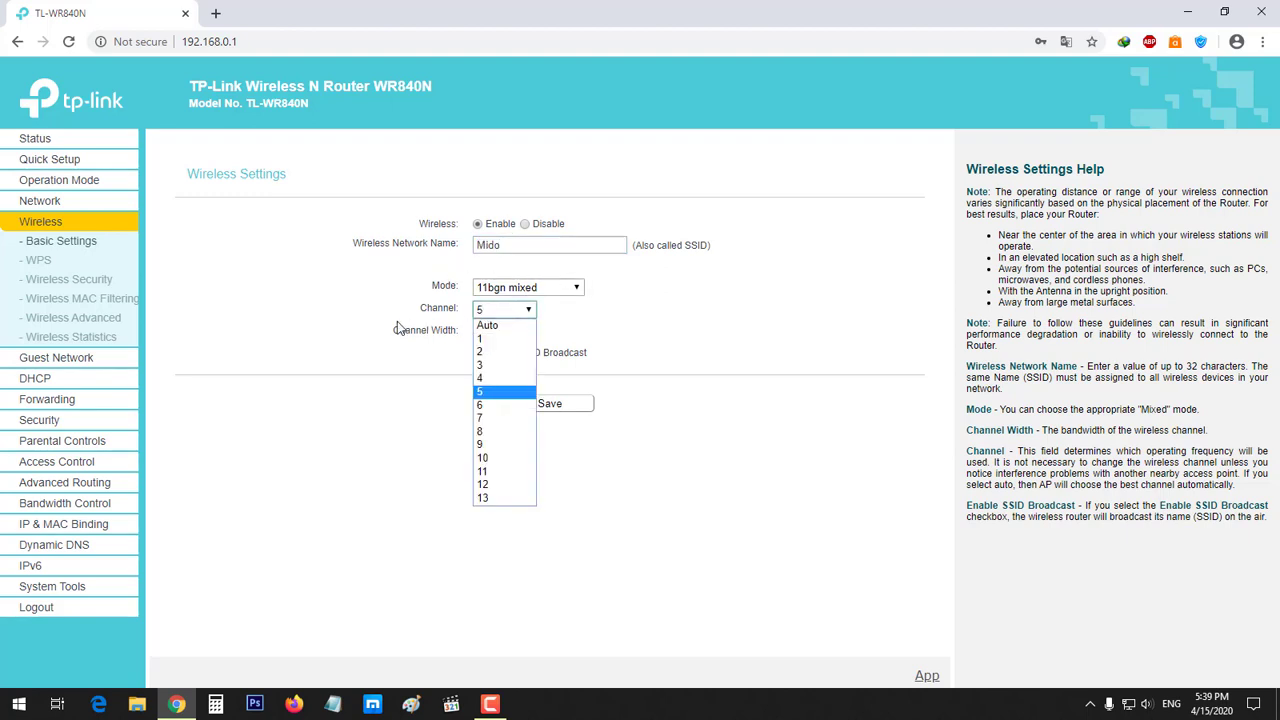
pyautogui.click(352, 322)
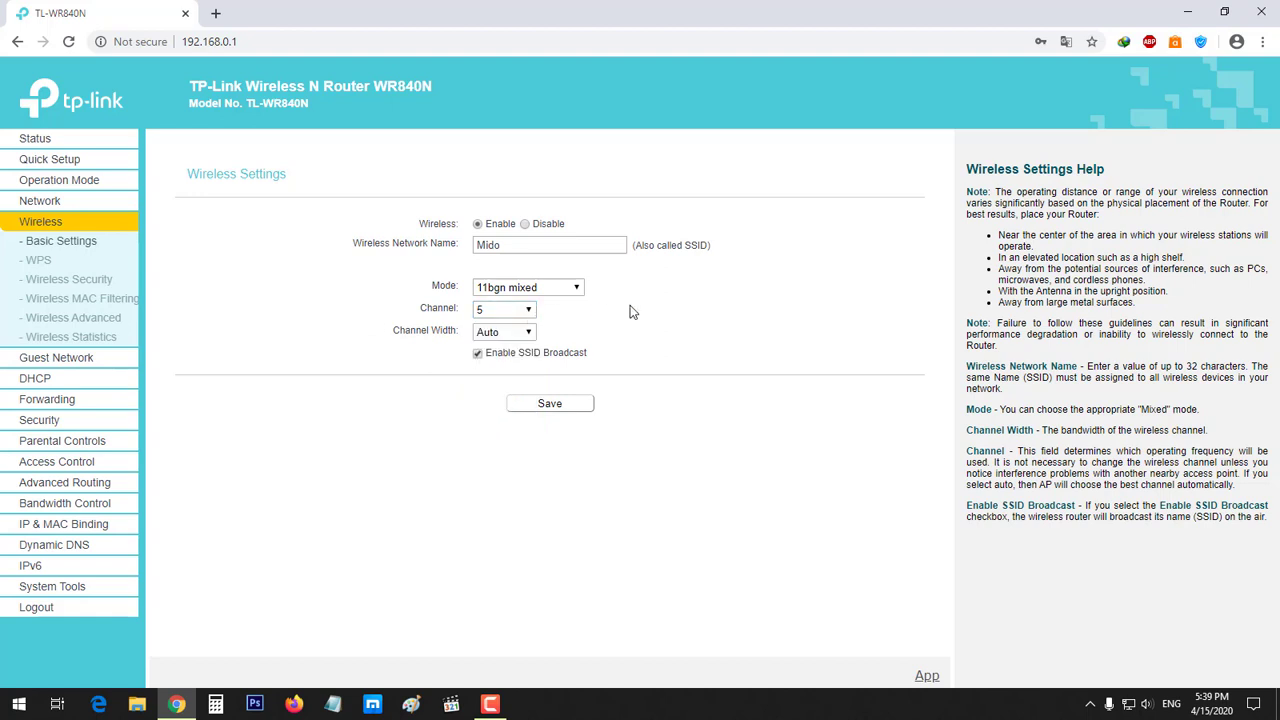
pyautogui.click(494, 338)
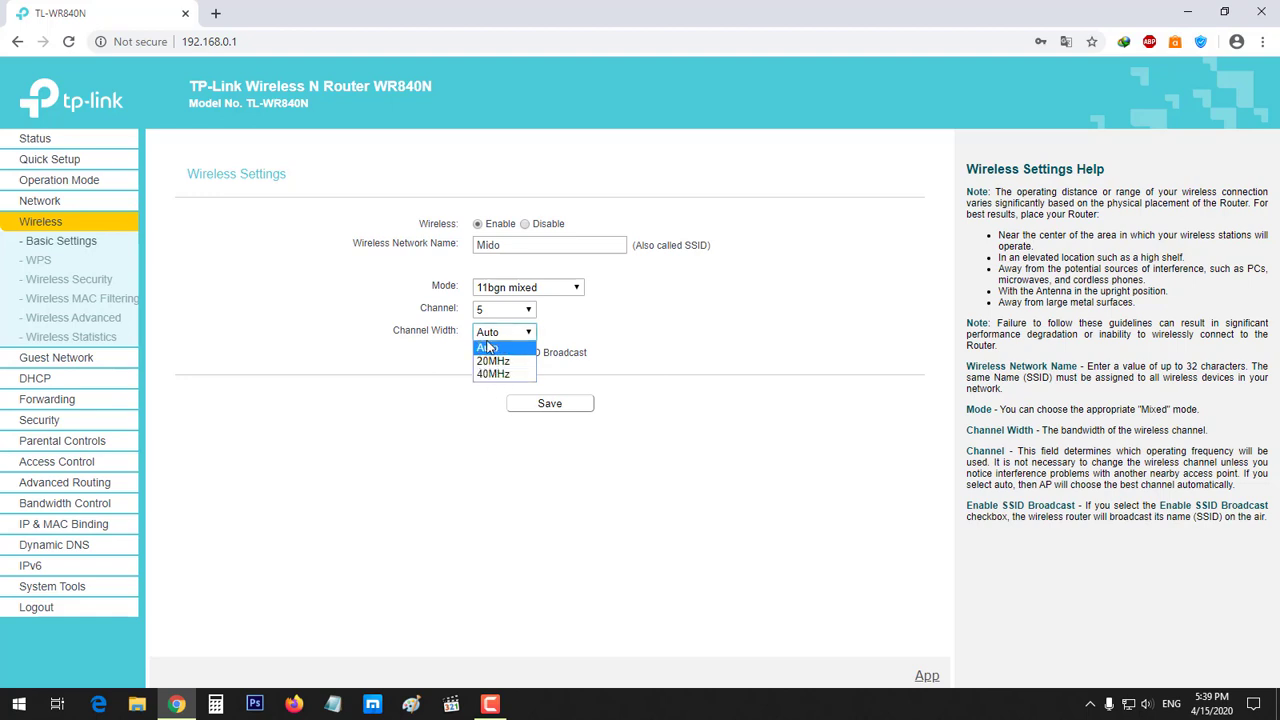
pyautogui.click(361, 328)
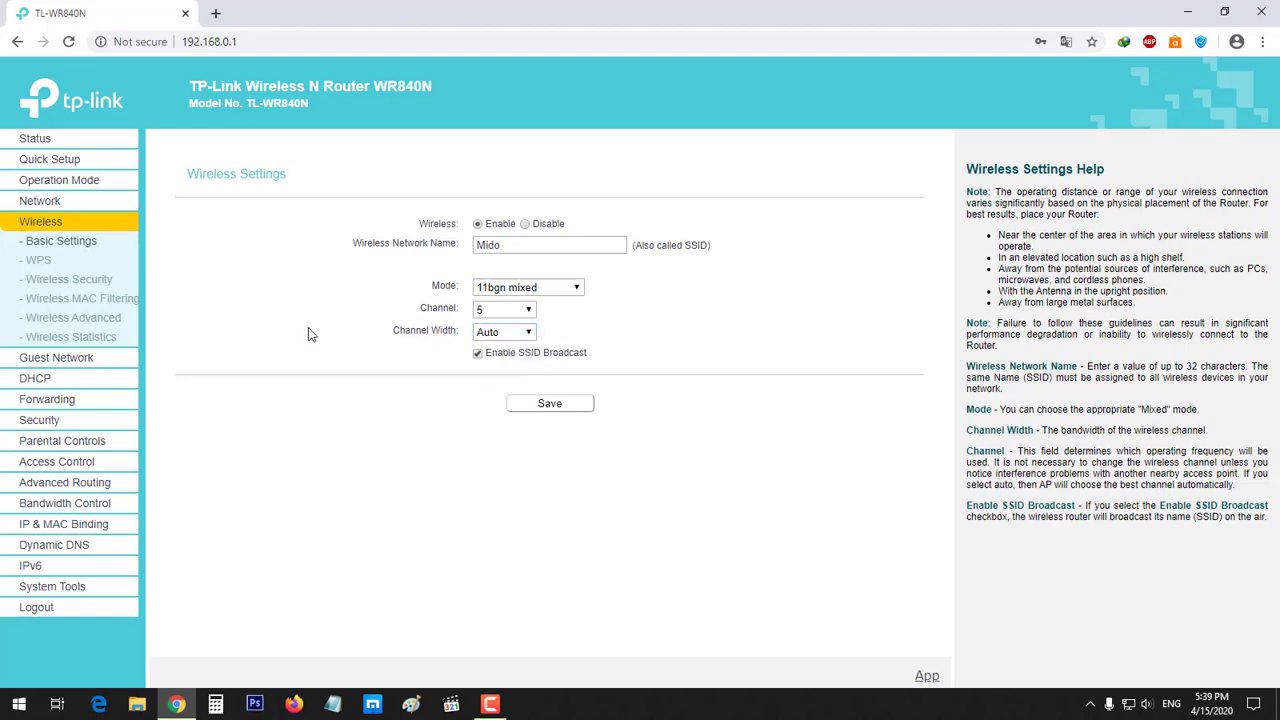
# Open the WPS page and highlight its Disabled status
pyautogui.click(48, 261)
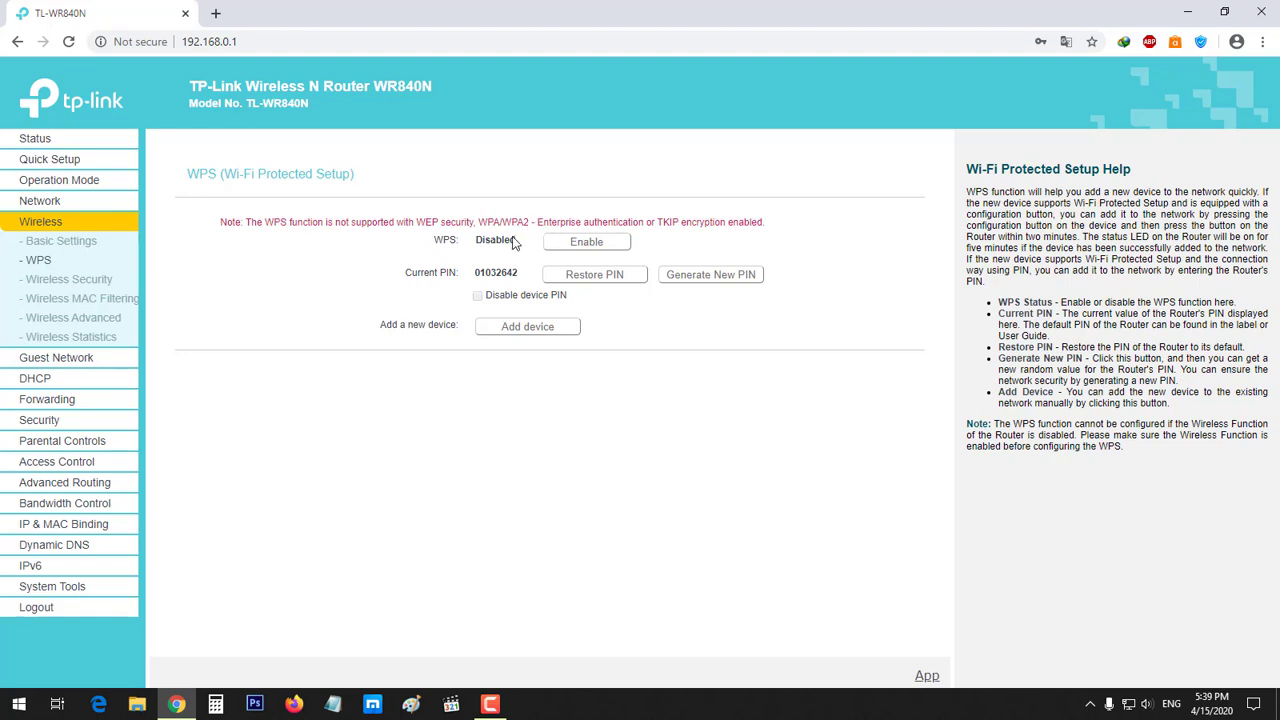
pyautogui.doubleClick(513, 240)
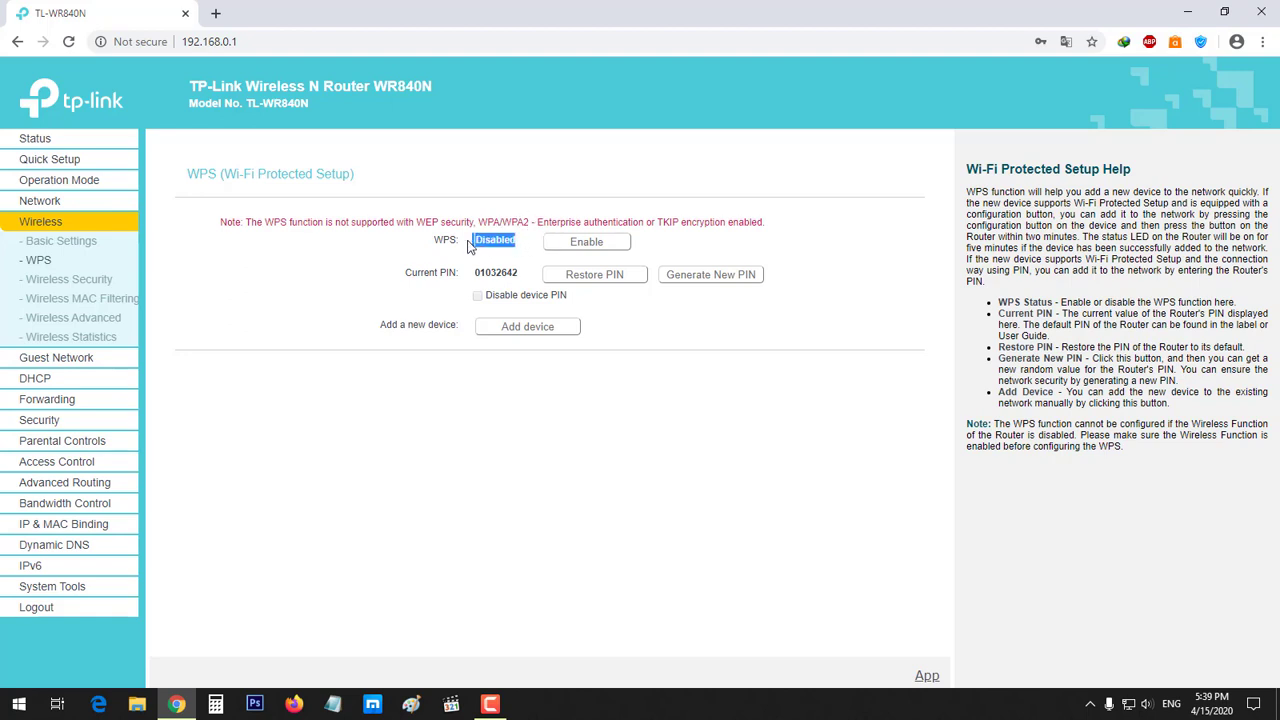
# Open Wireless Security settings and scroll through the page
pyautogui.click(337, 248)
pyautogui.click(69, 279)
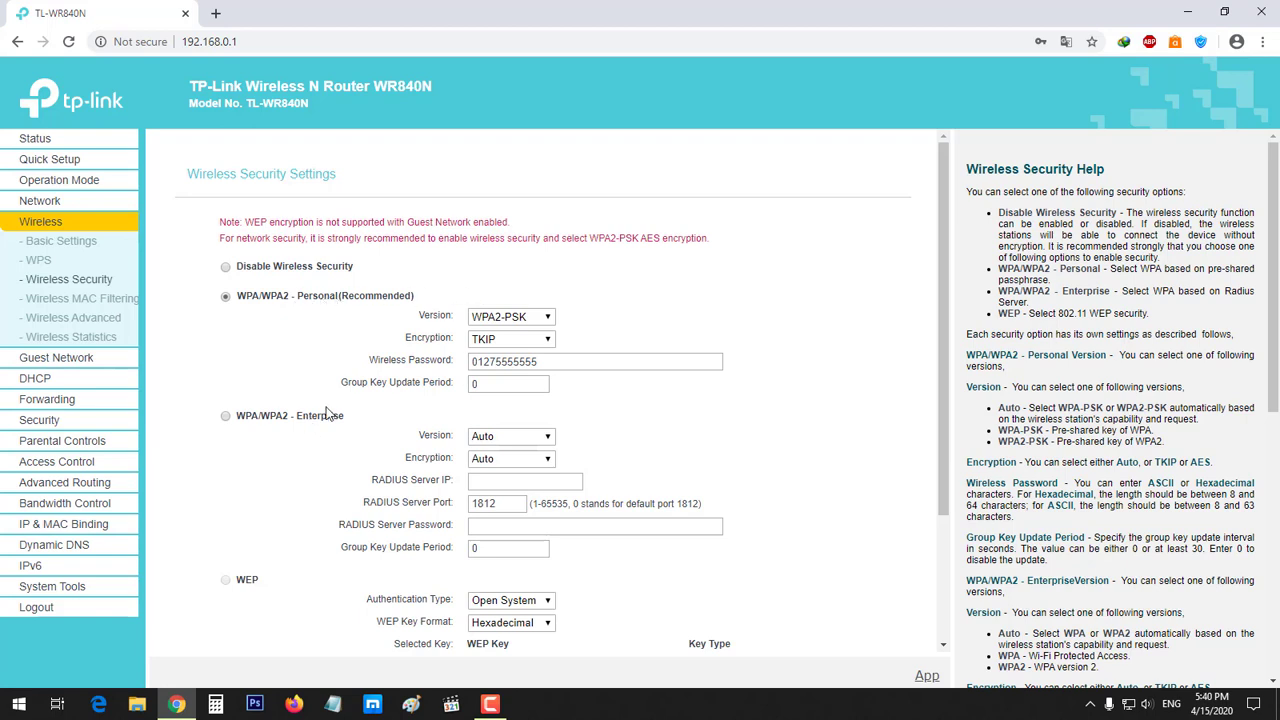
pyautogui.scroll(-2, 300, 440)
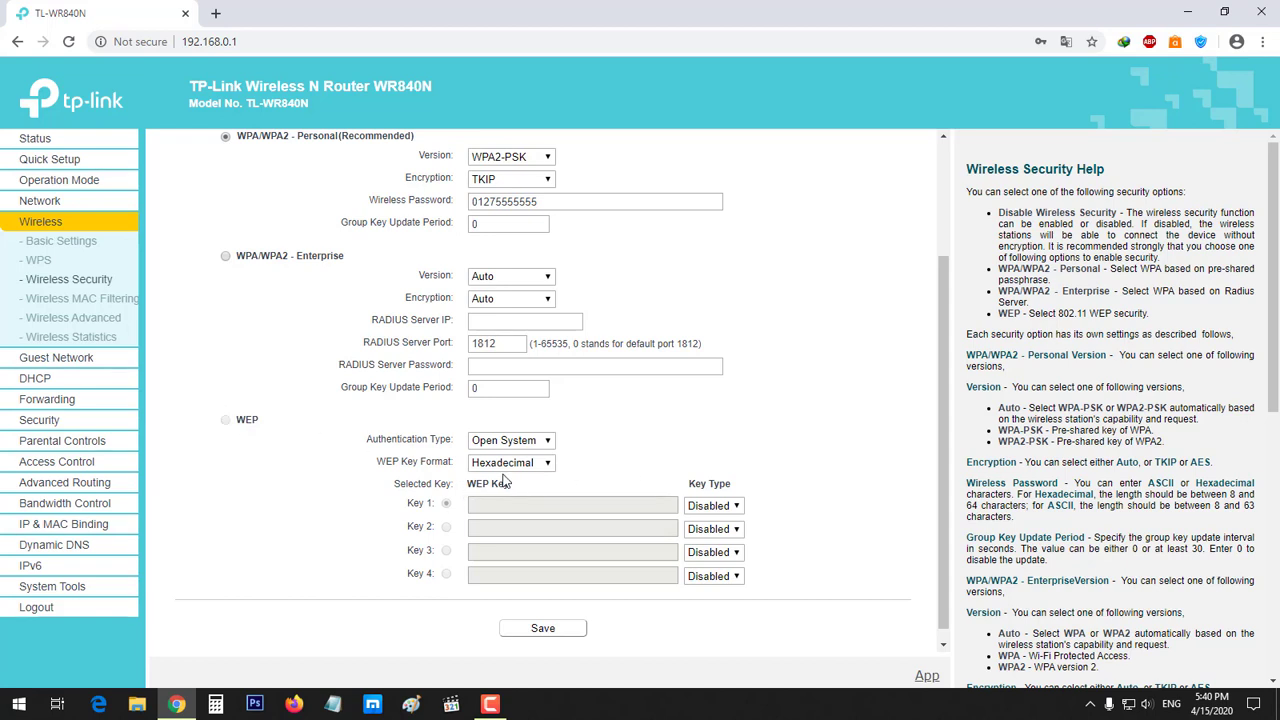
pyautogui.scroll(2, 500, 484)
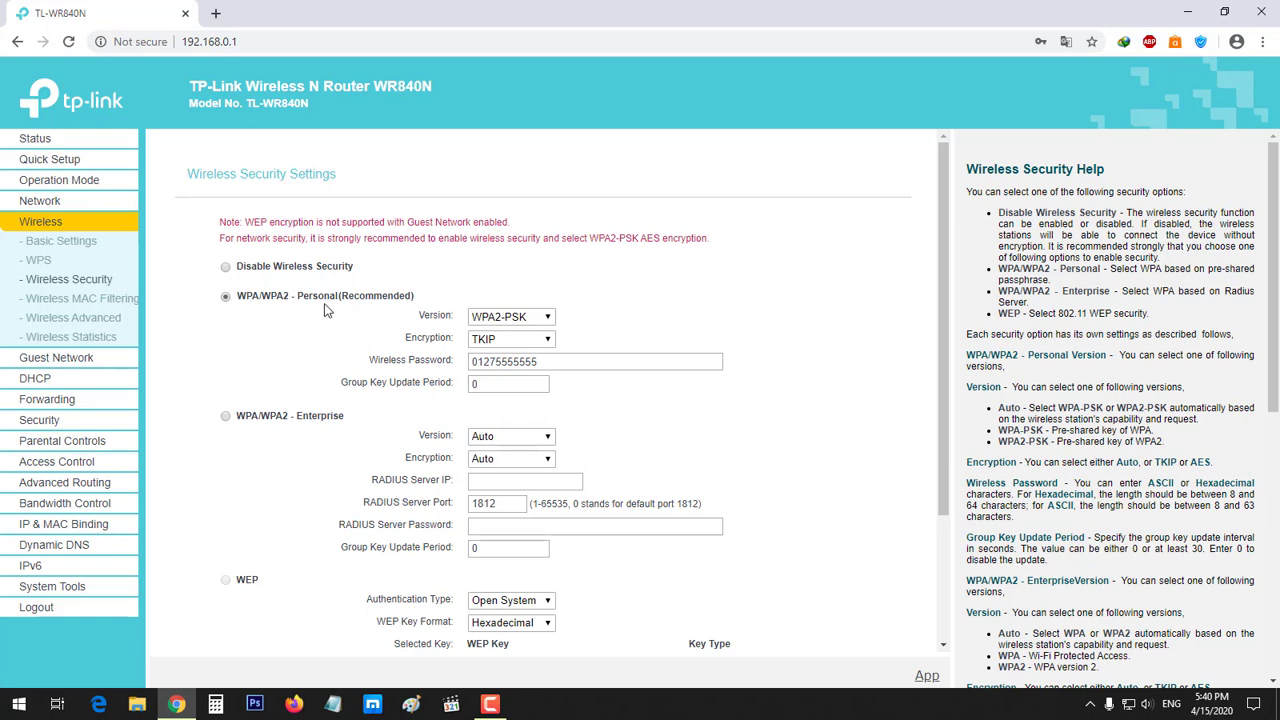
# Keep the Version at WPA2-PSK and the Encryption at TKIP
pyautogui.click(505, 317)
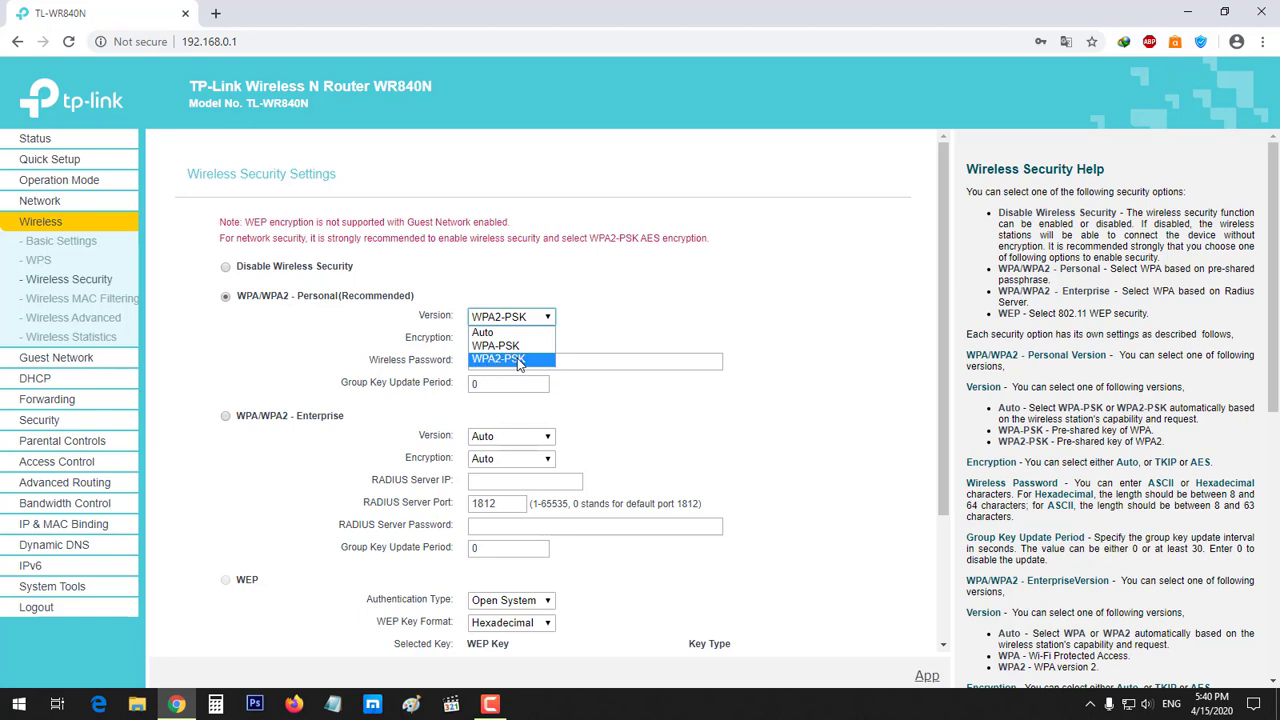
pyautogui.click(498, 358)
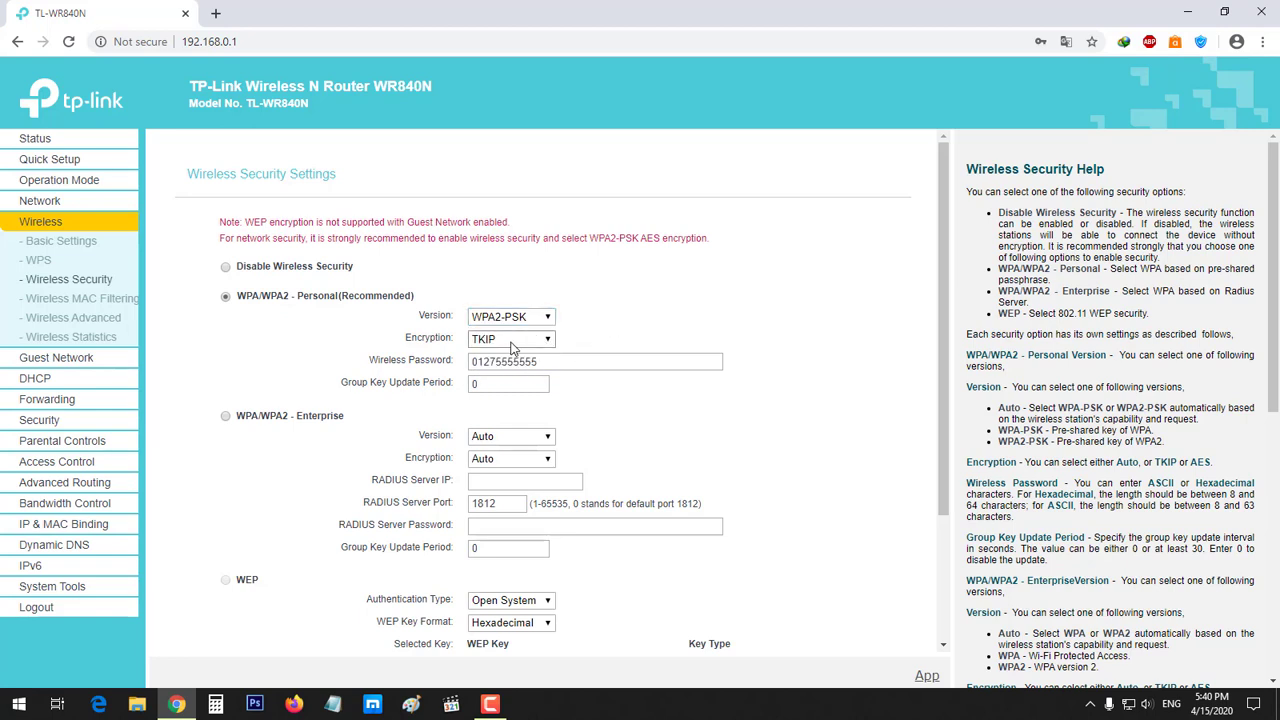
pyautogui.click(510, 339)
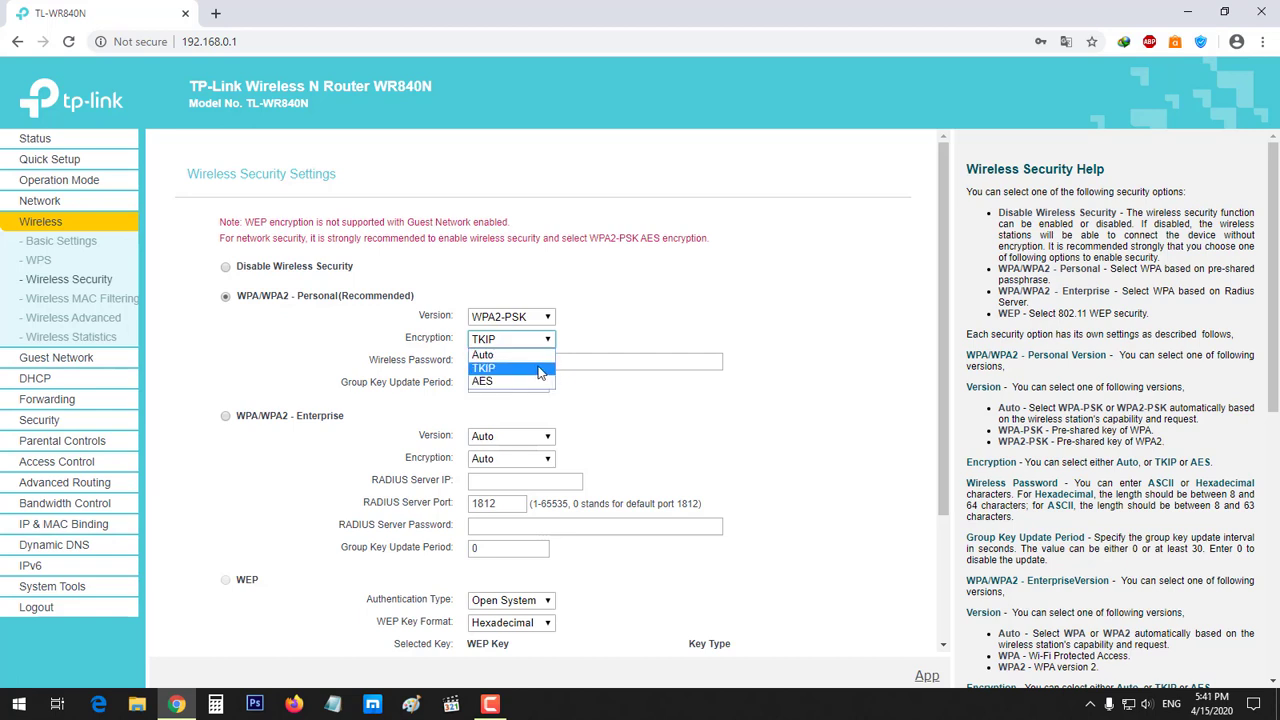
pyautogui.click(540, 368)
pyautogui.click(628, 333)
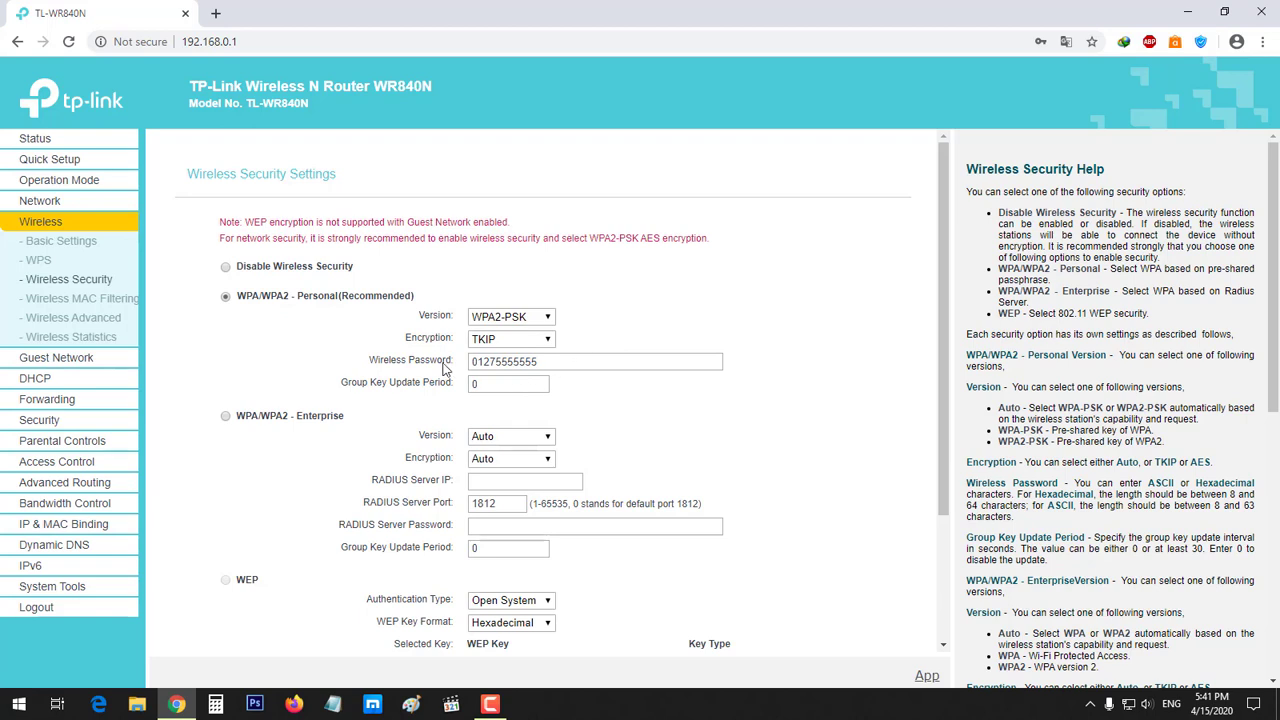
# Inspect the wireless password without changing it, then go to Wireless MAC Filtering
pyautogui.moveTo(449, 368); pyautogui.dragTo(433, 372)
pyautogui.click(563, 363)
pyautogui.doubleClick(563, 362)
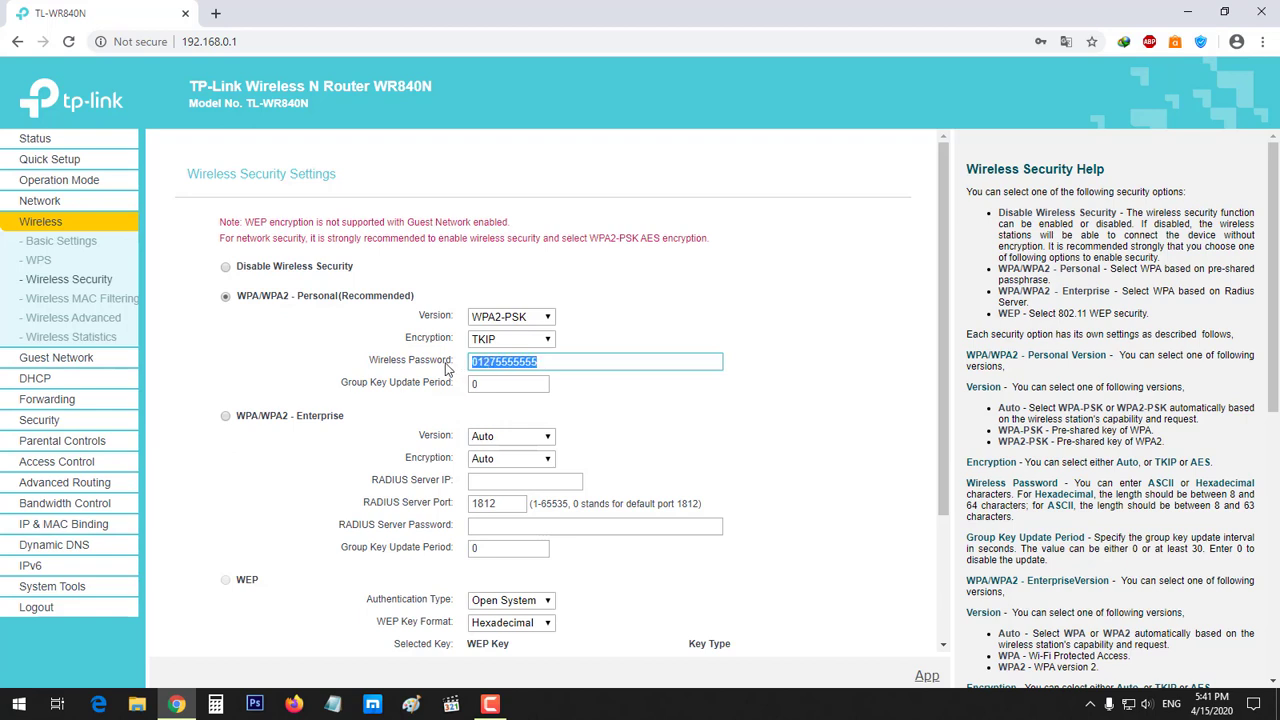
pyautogui.click(652, 340)
pyautogui.doubleClick(620, 360)
pyautogui.click(742, 340)
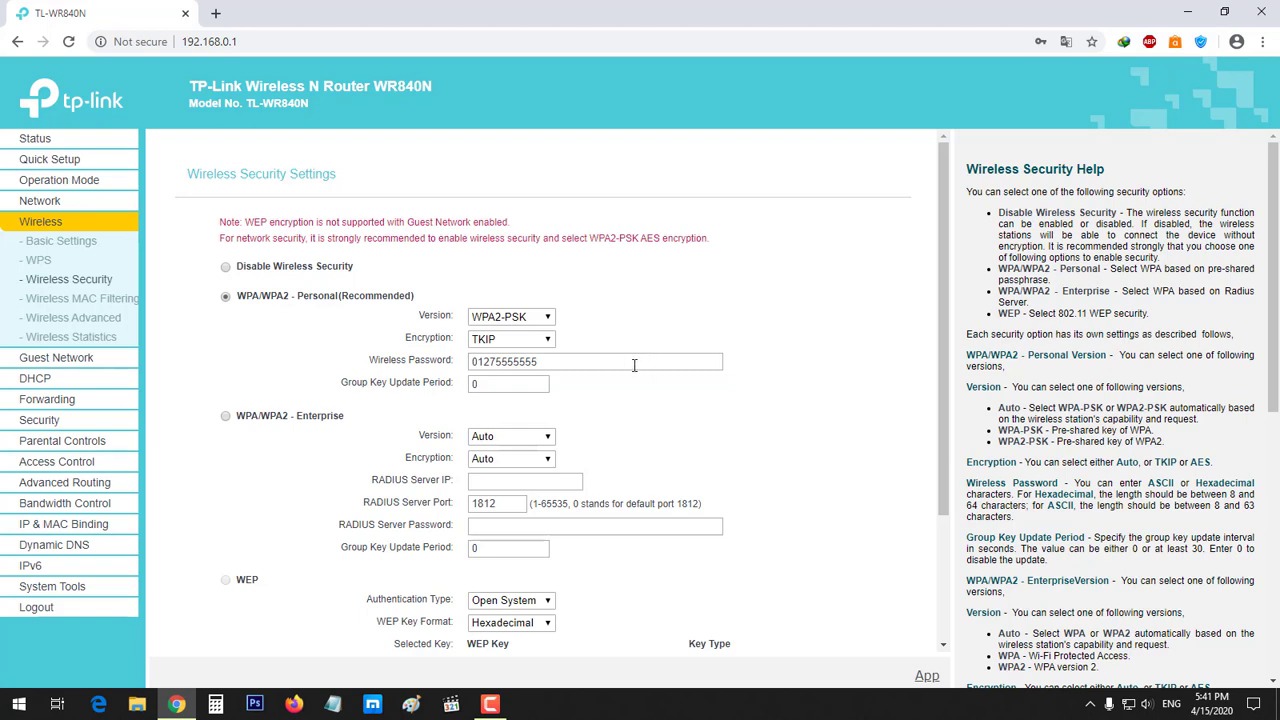
pyautogui.moveTo(634, 365); pyautogui.dragTo(445, 360)
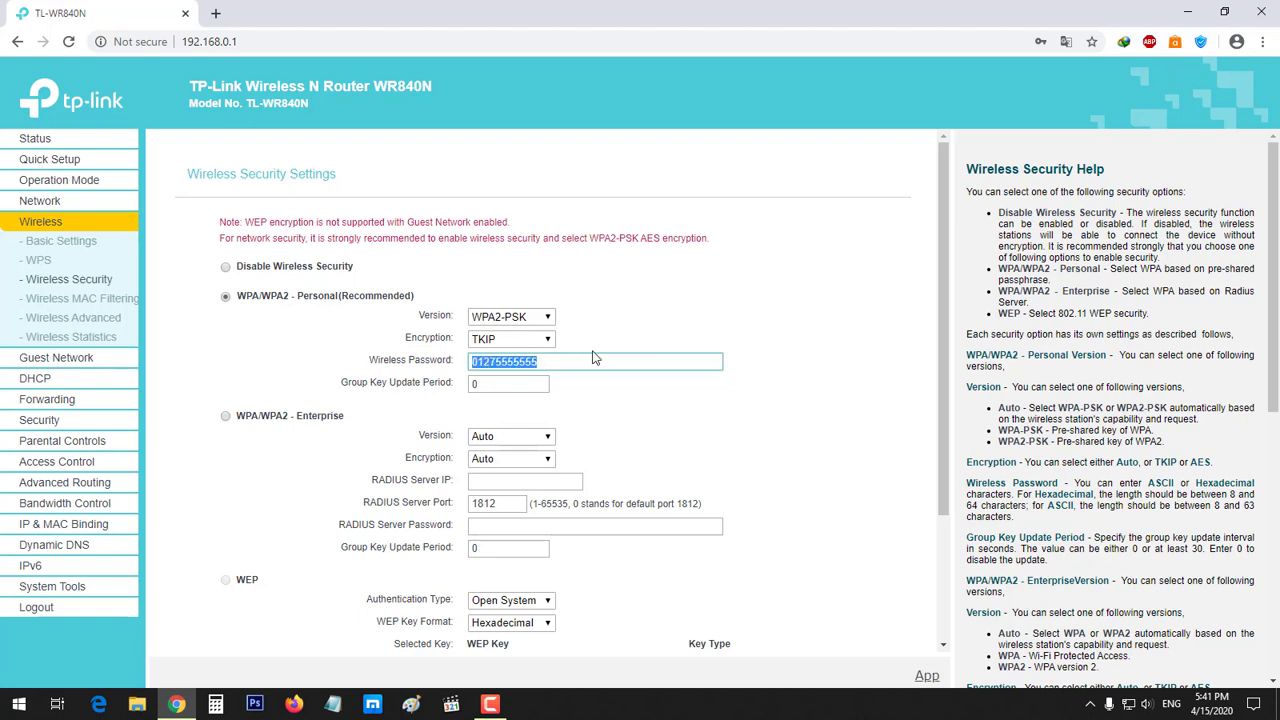
pyautogui.click(633, 360)
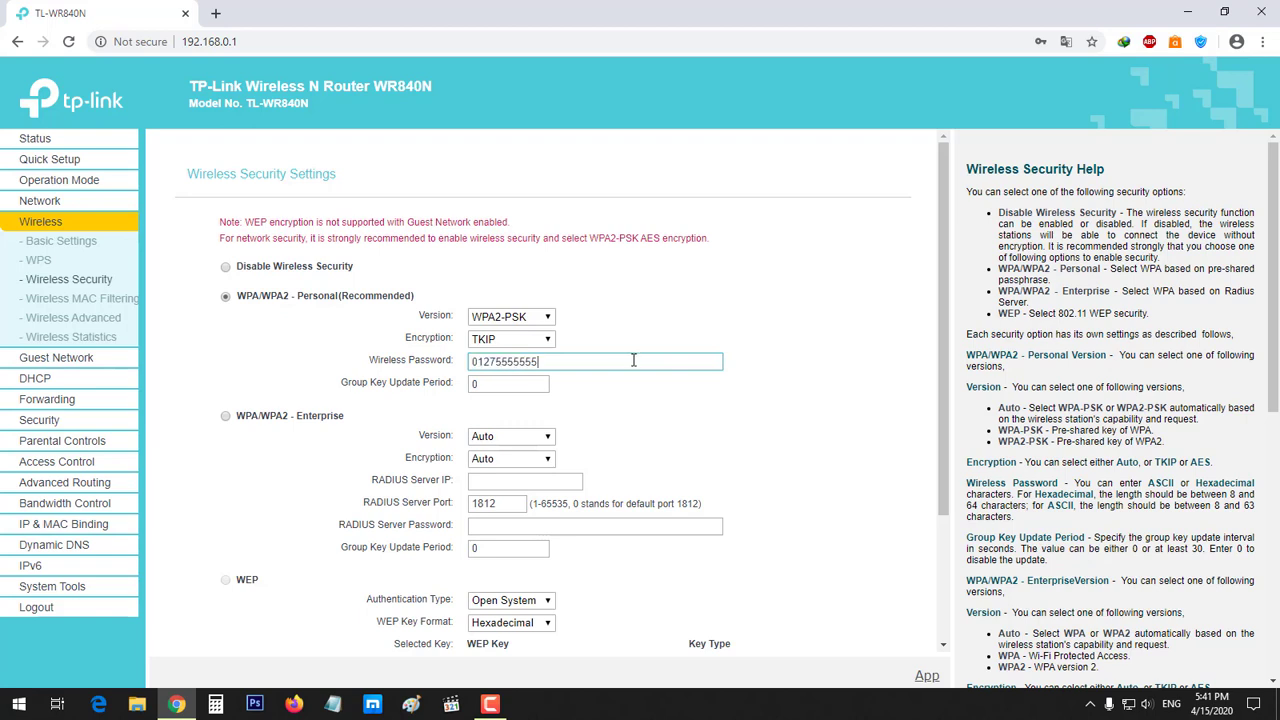
pyautogui.click(681, 327)
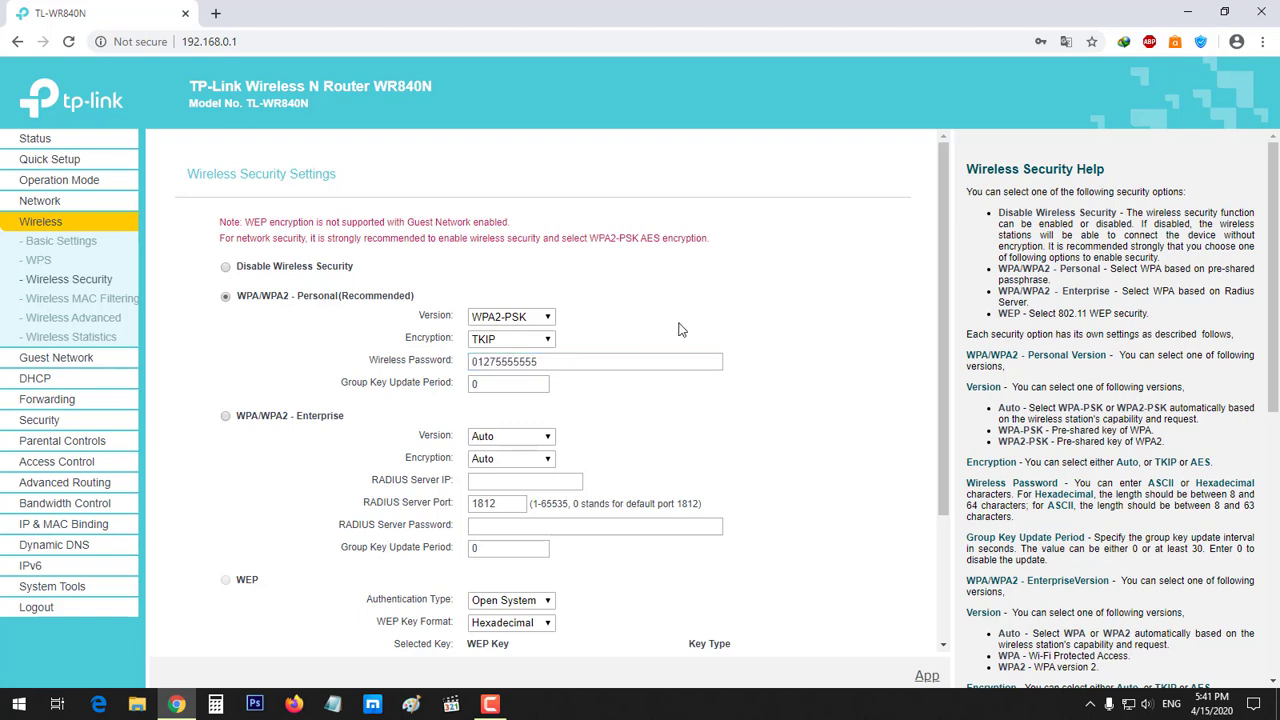
pyautogui.click(610, 363)
pyautogui.doubleClick(610, 363)
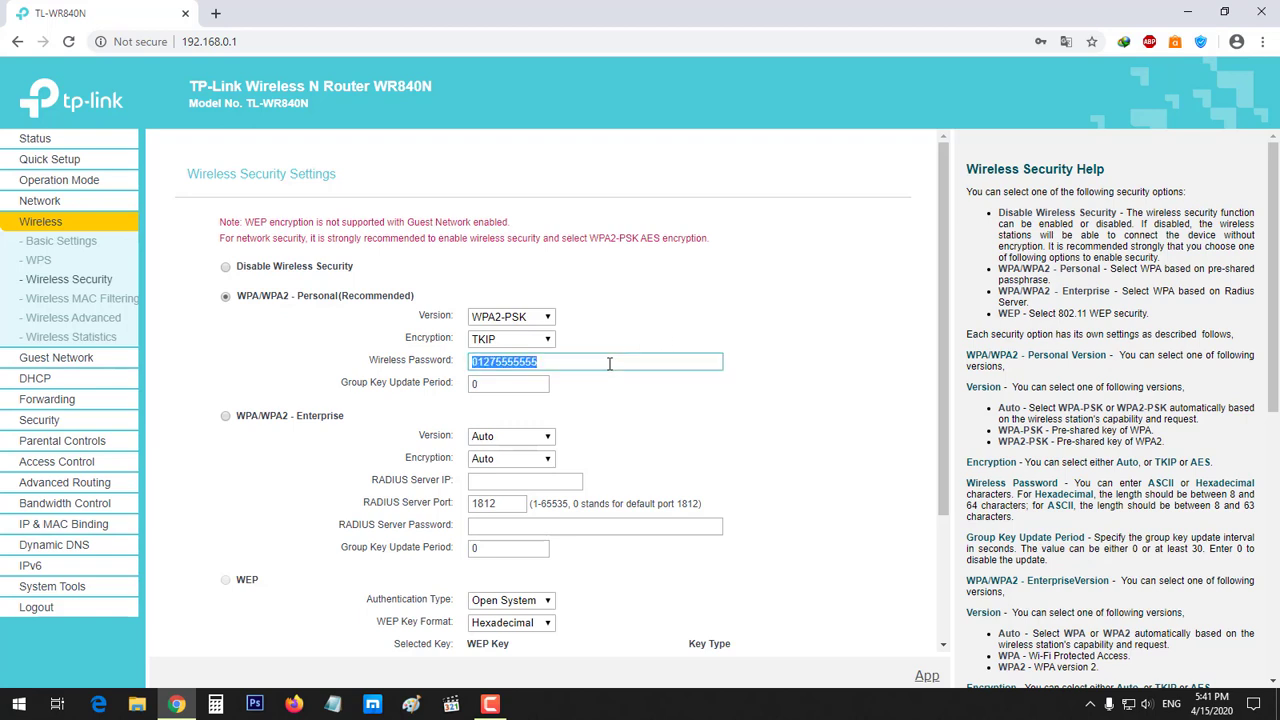
pyautogui.click(678, 337)
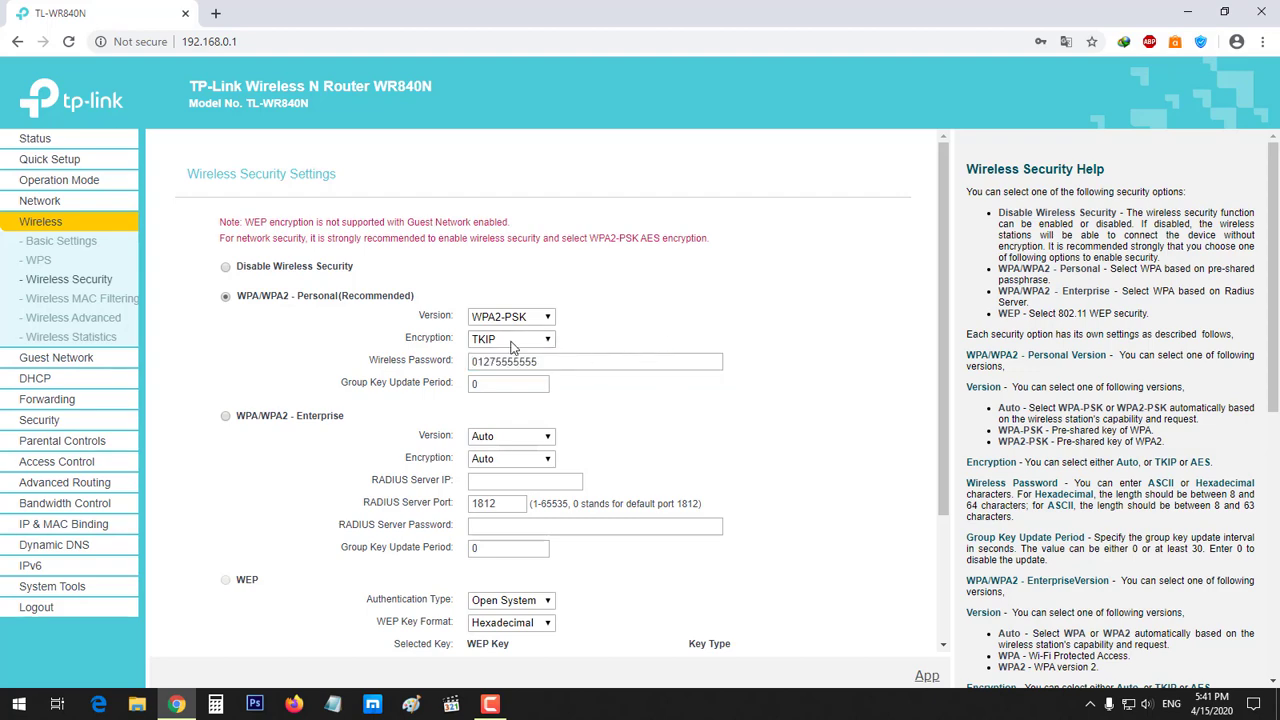
pyautogui.click(97, 300)
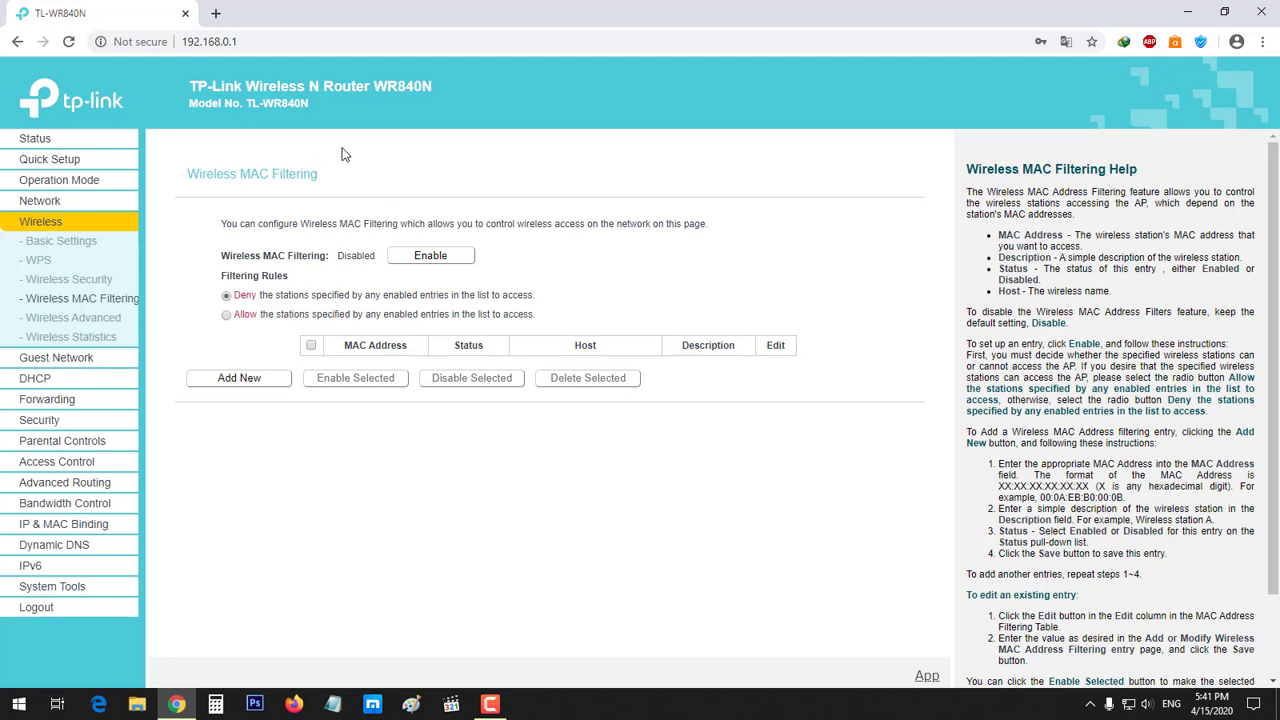
# Note MAC filtering is Disabled and start a new filtering entry
pyautogui.doubleClick(346, 258)
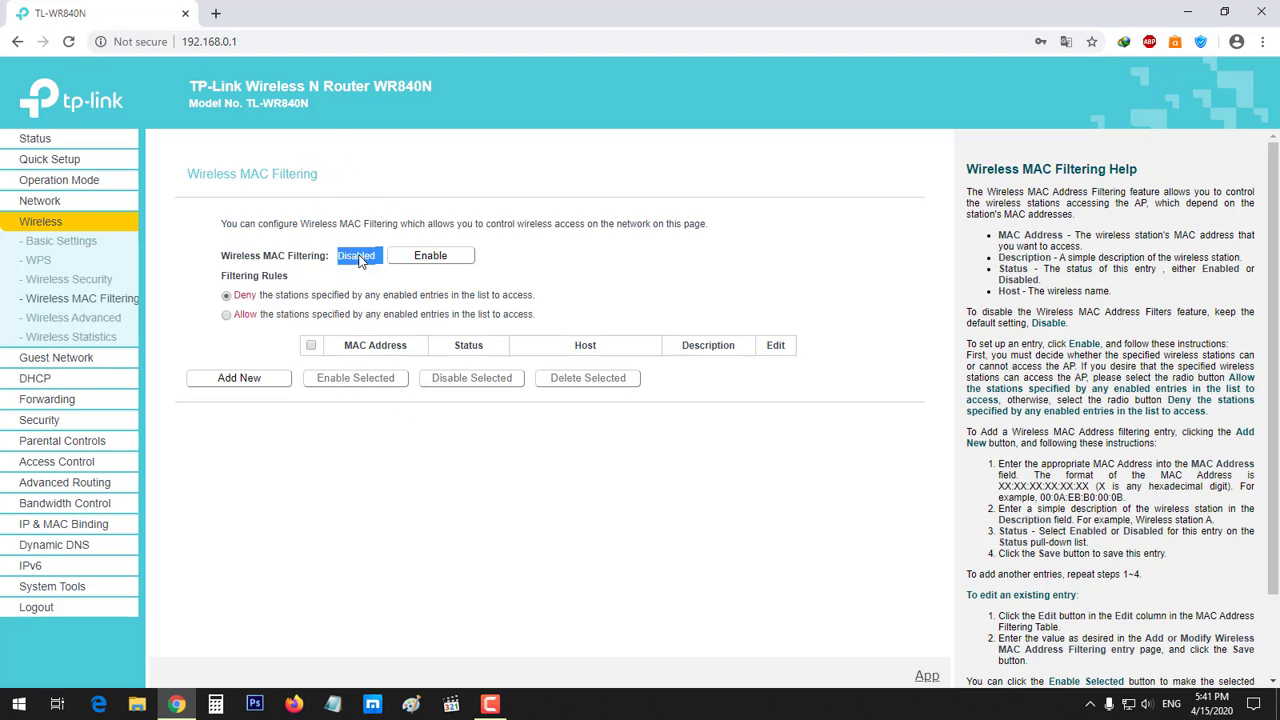
pyautogui.click(529, 240)
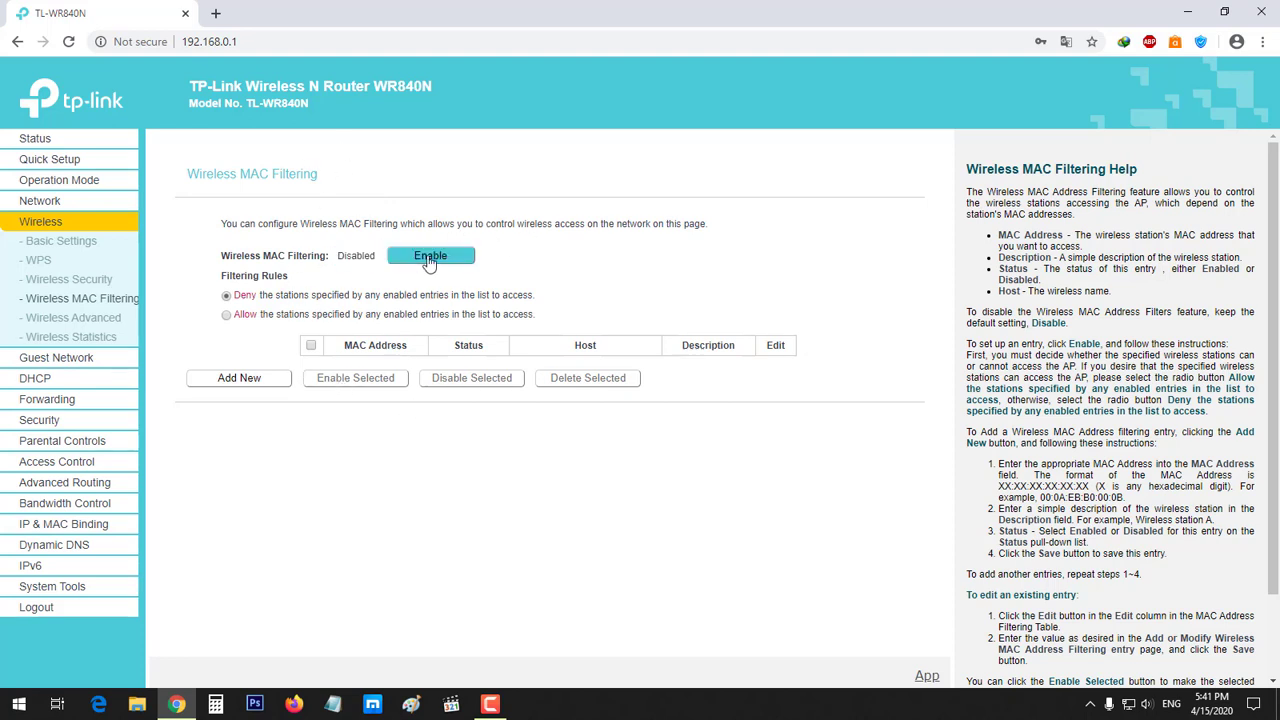
pyautogui.click(262, 386)
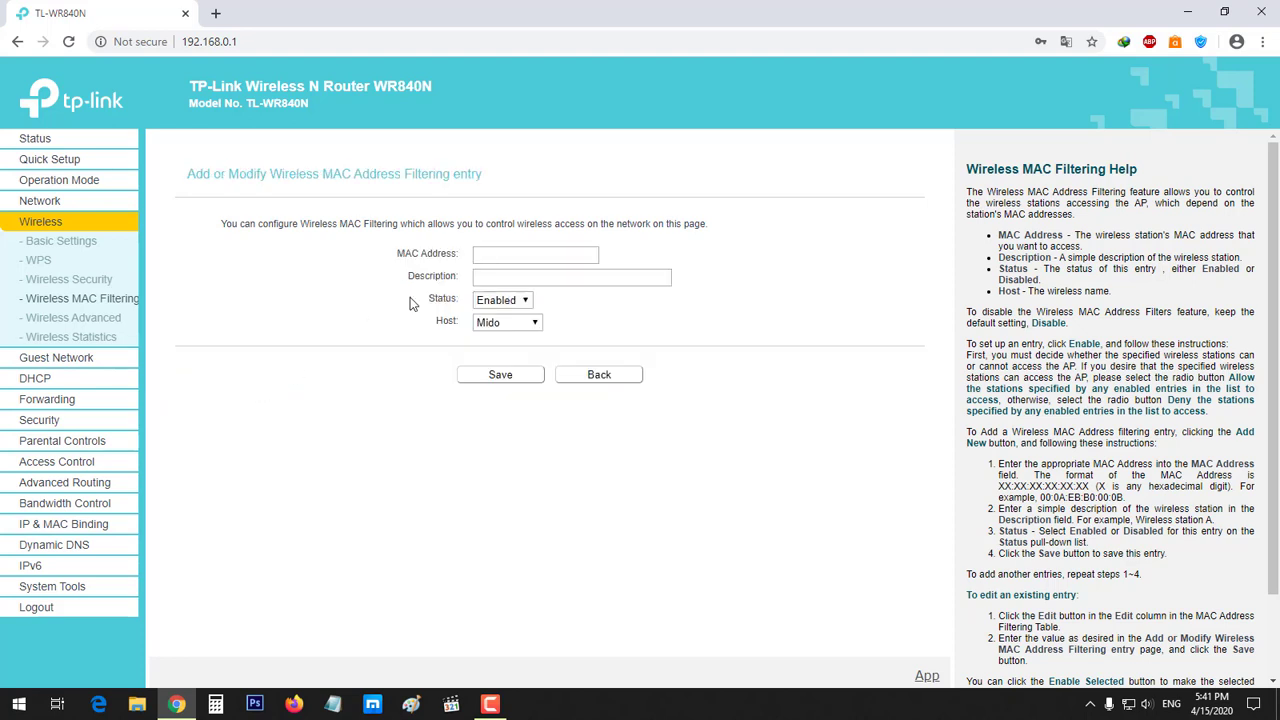
# Check the MAC Address and Description fields, keeping Status Enabled and Host Mido
pyautogui.click(499, 253)
pyautogui.click(524, 275)
pyautogui.click(510, 250)
pyautogui.click(520, 279)
pyautogui.click(509, 298)
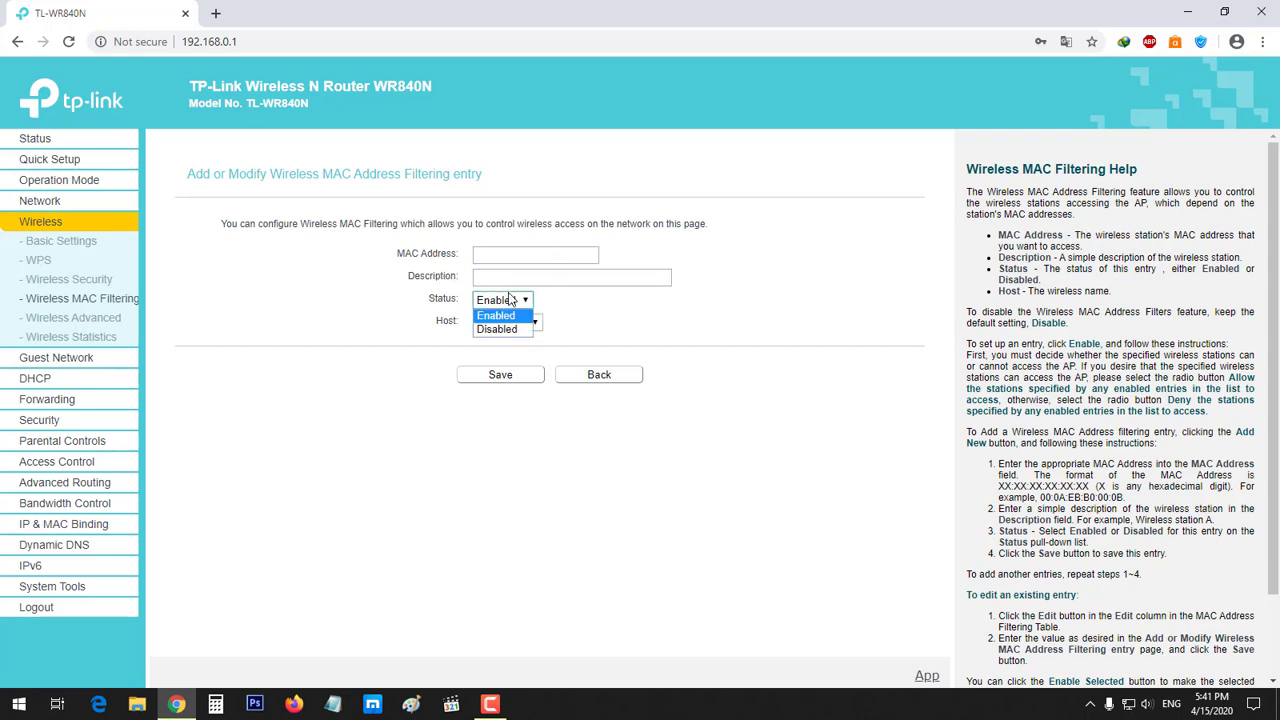
pyautogui.click(589, 303)
pyautogui.click(518, 322)
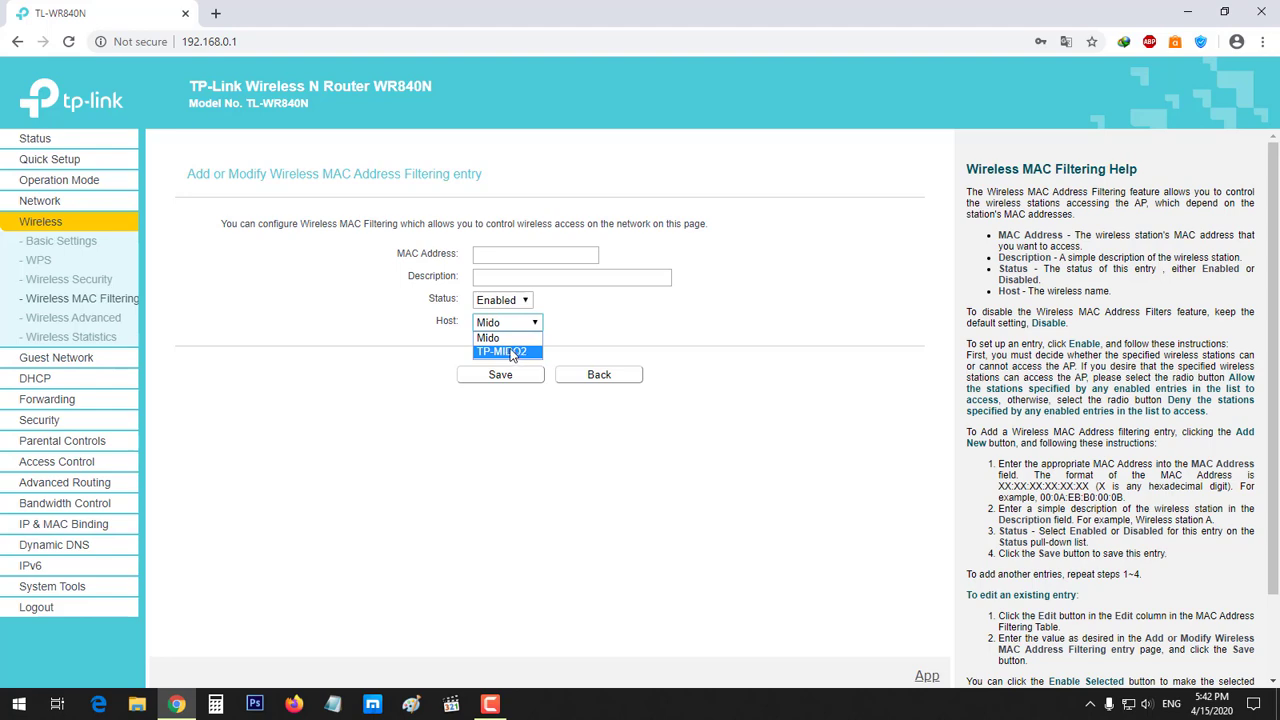
pyautogui.click(404, 378)
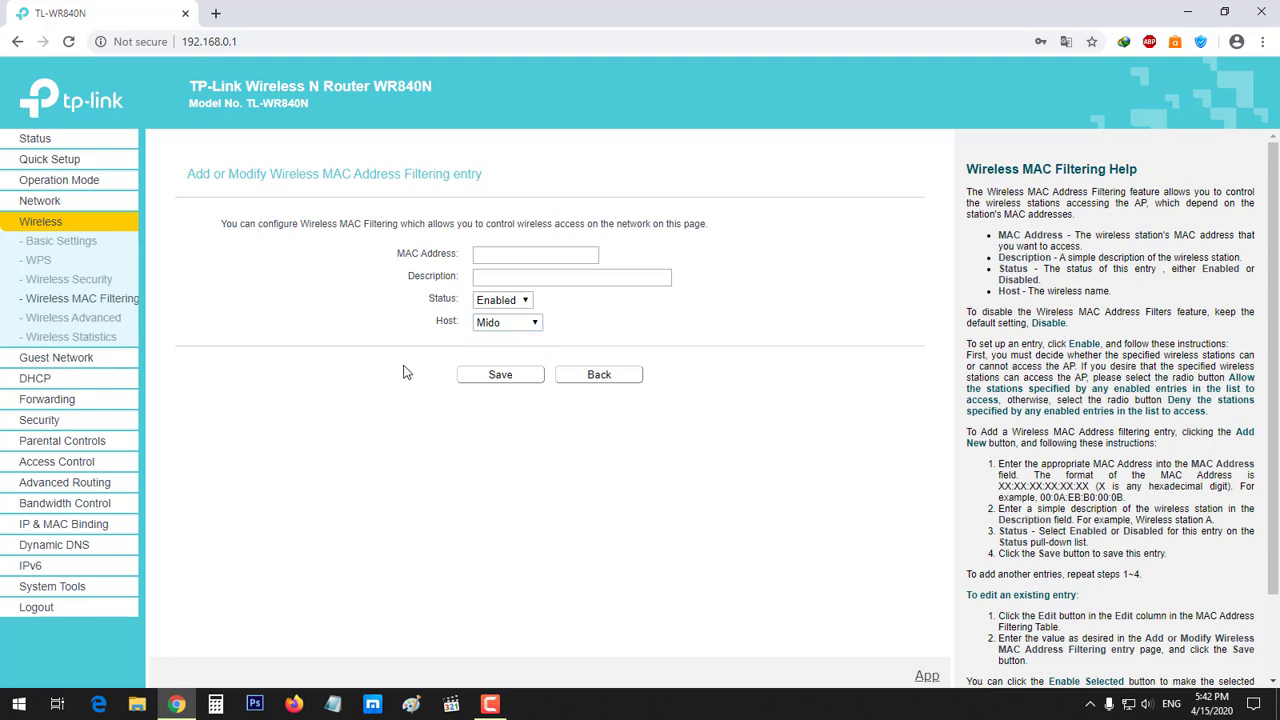
# Open Wireless Advanced and keep Transmit Power at High
pyautogui.click(104, 320)
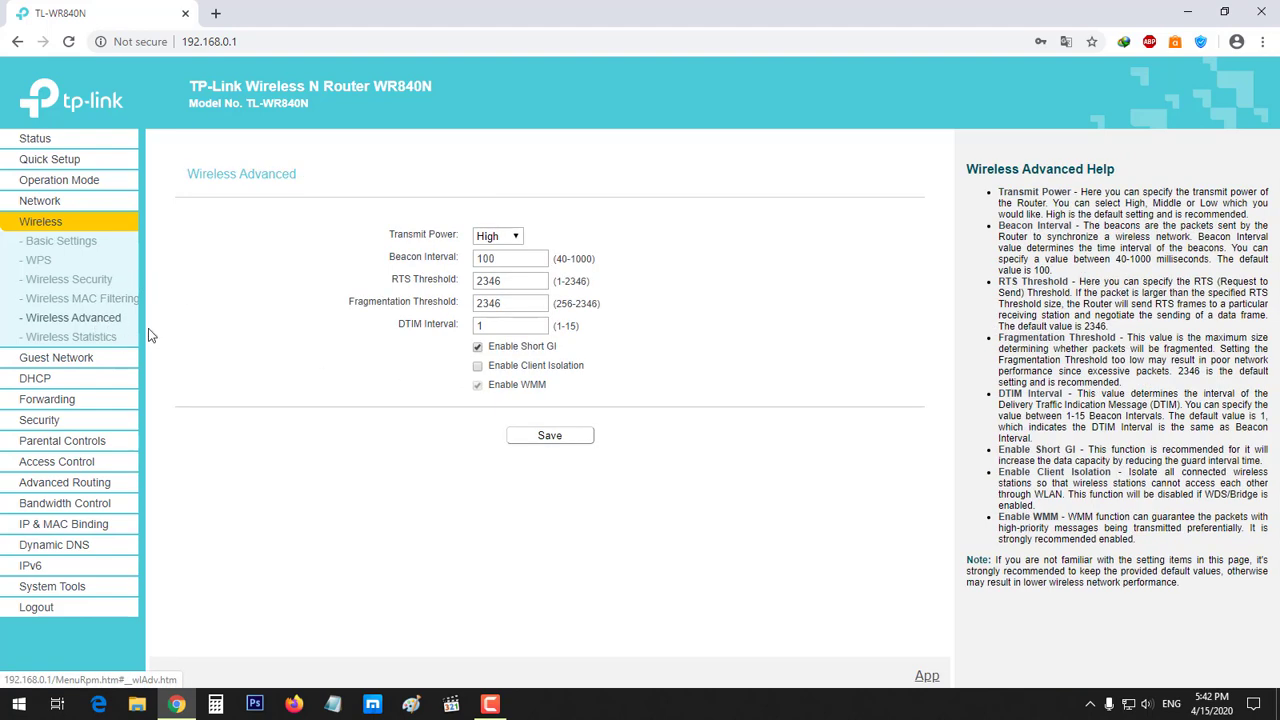
pyautogui.click(486, 243)
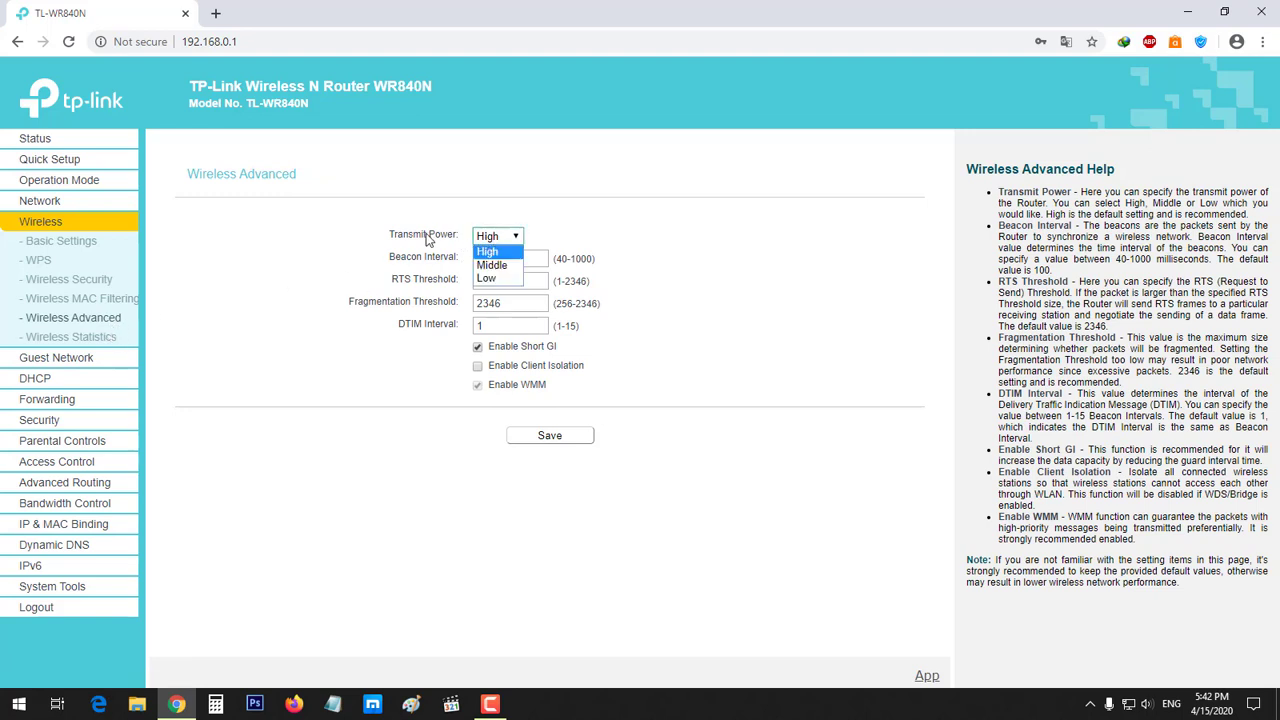
pyautogui.click(415, 241)
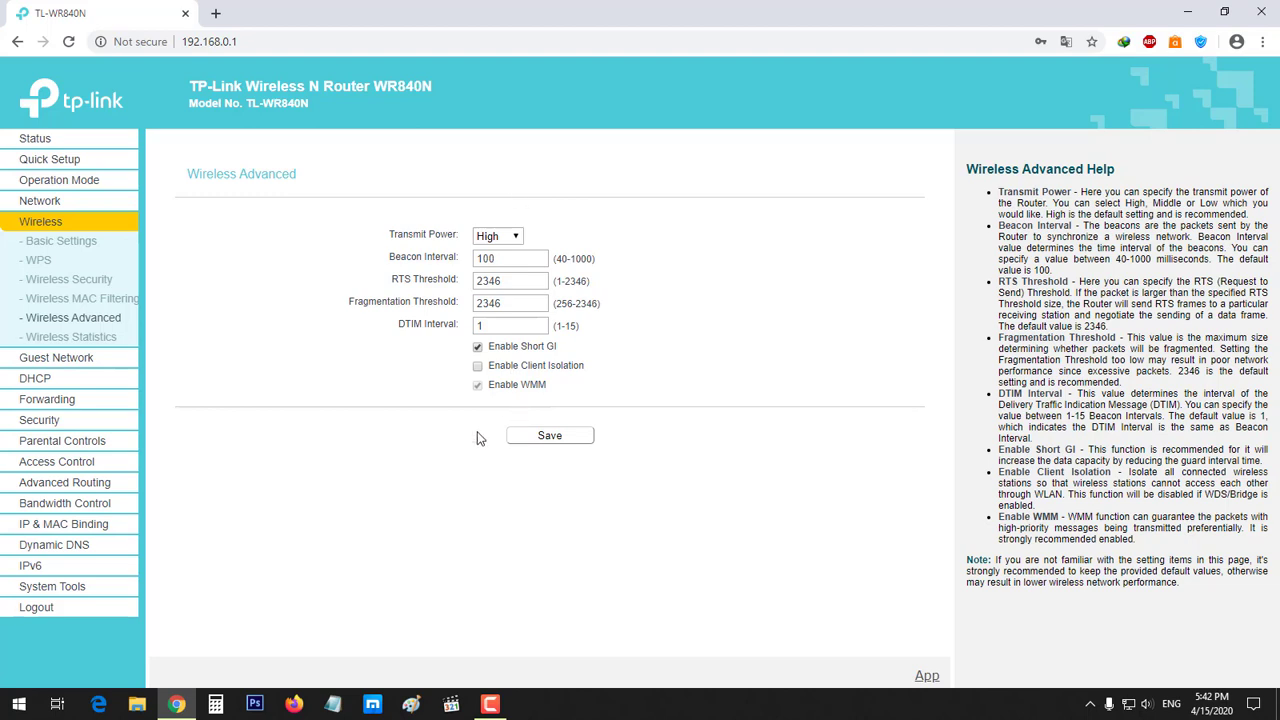
# Check the station's Sent and Received Packets in Wireless Statistics, then move to Guest Network
pyautogui.click(88, 342)
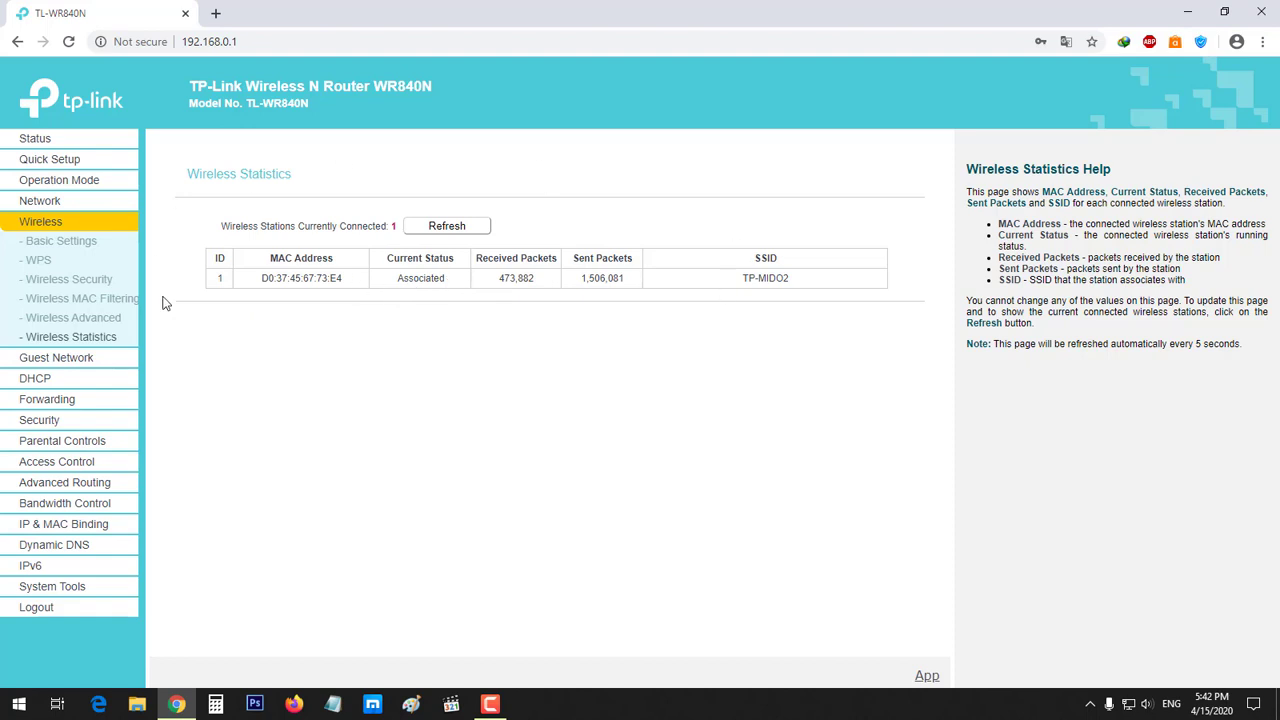
pyautogui.tripleClick(602, 259)
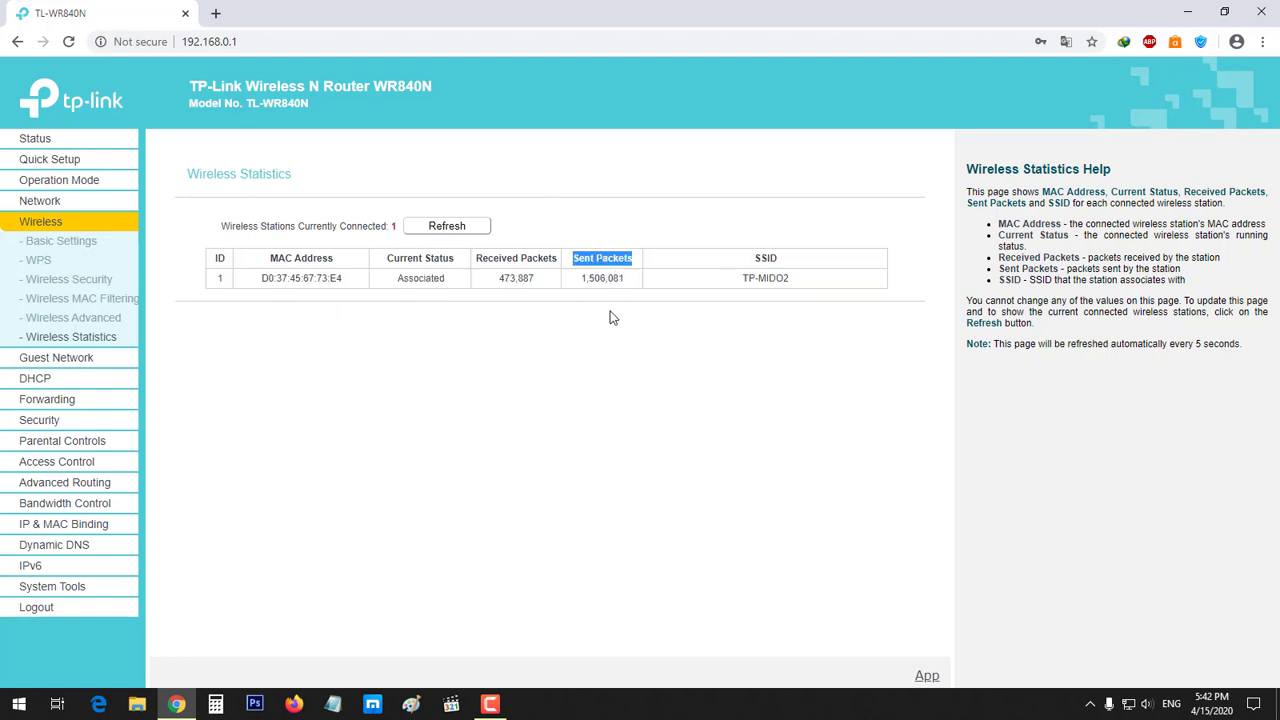
pyautogui.doubleClick(604, 279)
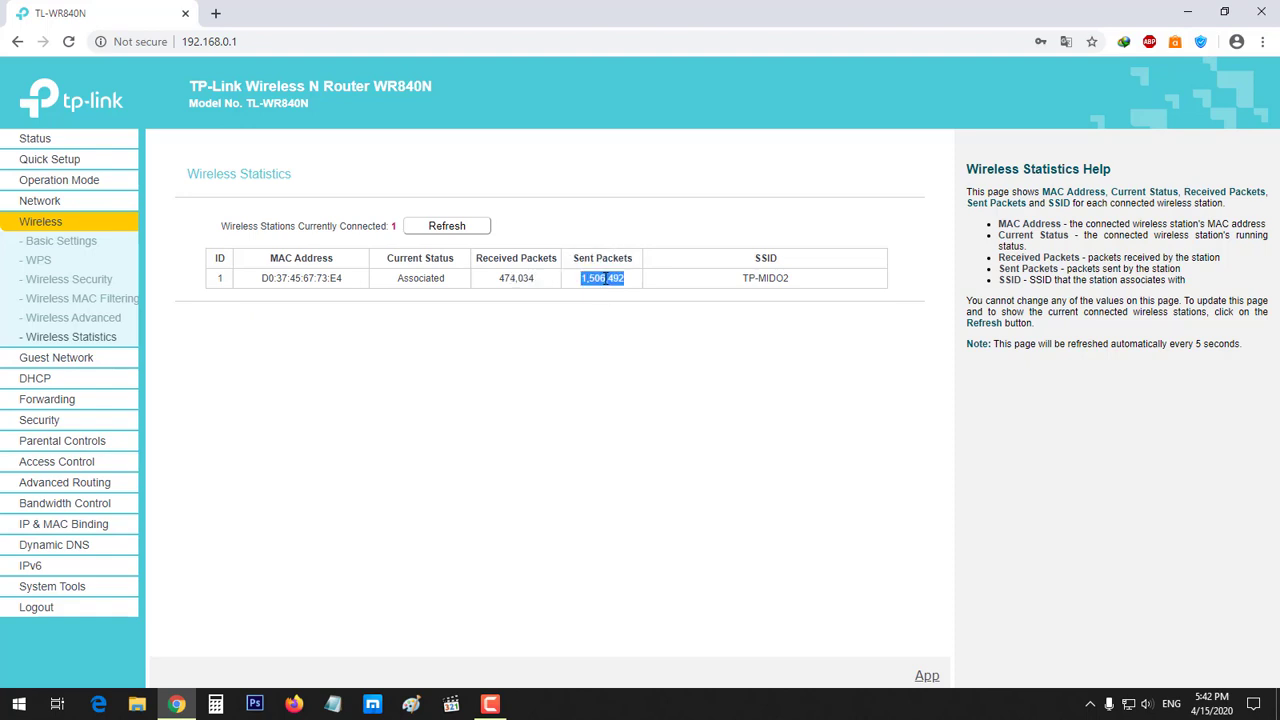
pyautogui.tripleClick(528, 258)
pyautogui.click(547, 239)
pyautogui.doubleClick(530, 278)
pyautogui.click(393, 297)
pyautogui.click(55, 360)
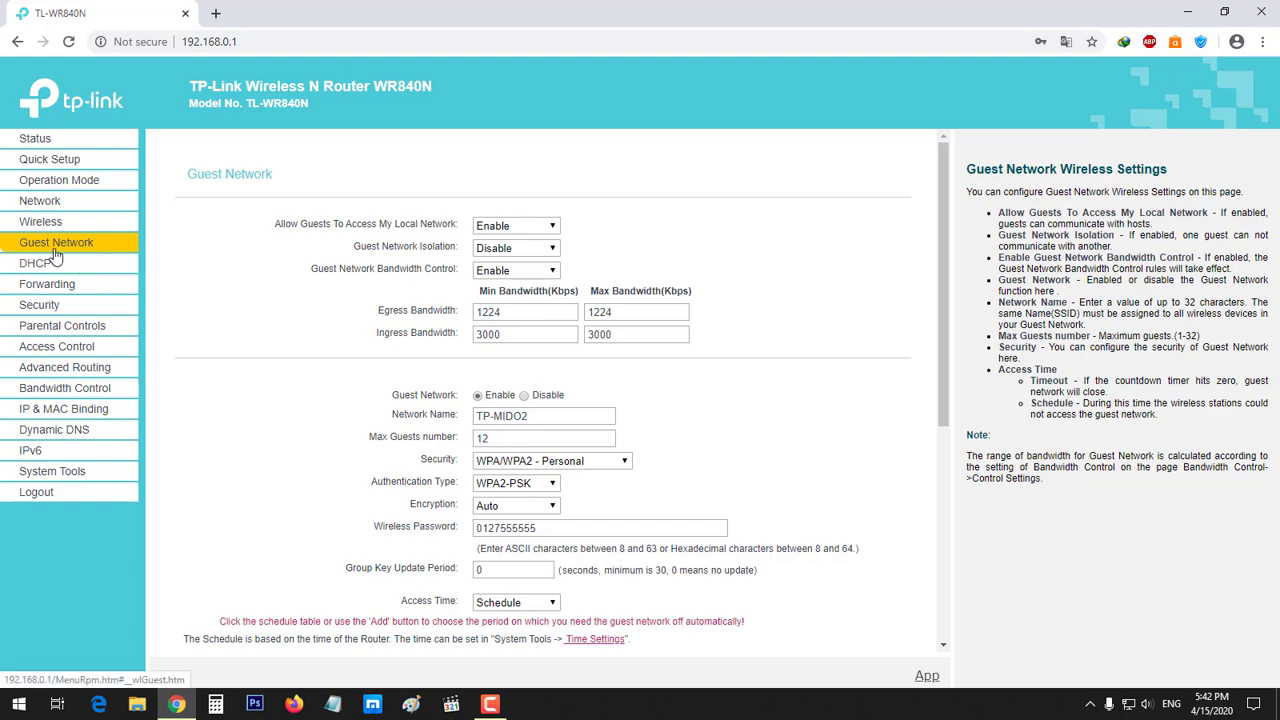
# Open Bandwidth Control: egress 3000 Kbps, ingress 20000 Kbps, one guest-network rule
pyautogui.click(66, 389)
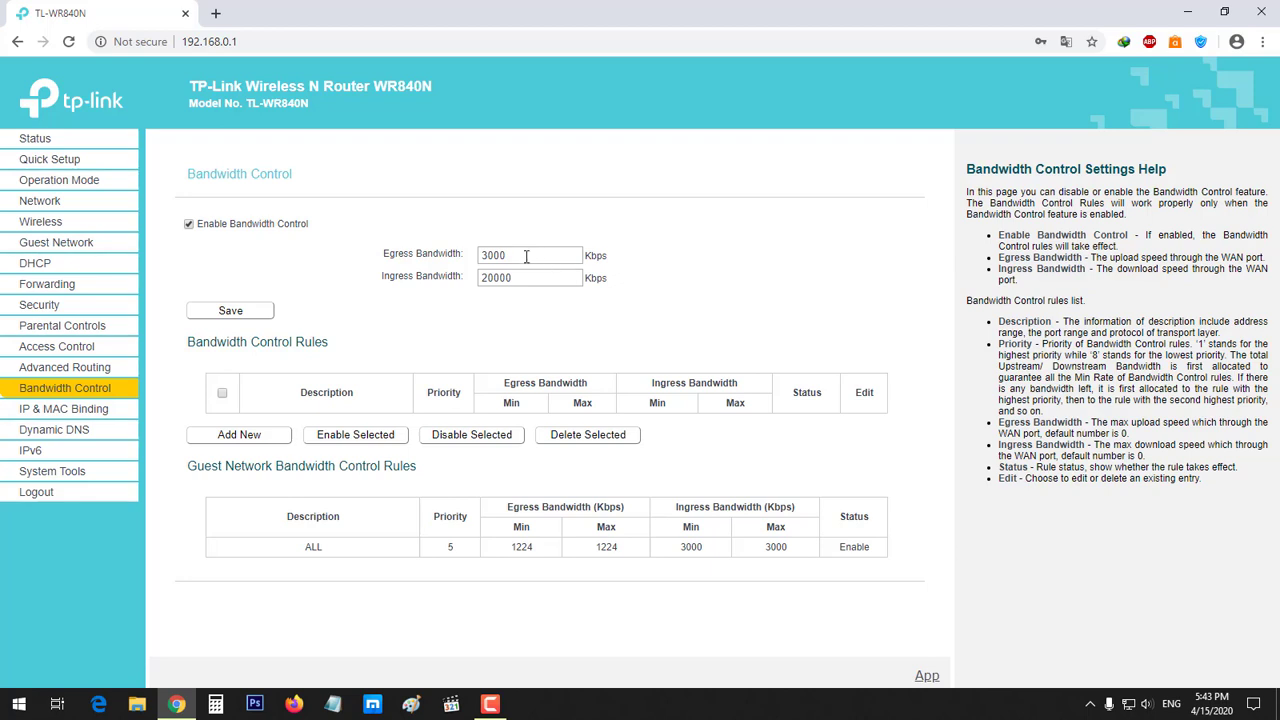
# Save the total bandwidth as 3000 Kbps egress and 20000 Kbps ingress
pyautogui.moveTo(526, 256); pyautogui.dragTo(474, 261)
pyautogui.click(540, 282)
pyautogui.click(610, 328)
pyautogui.doubleClick(531, 277)
pyautogui.click(569, 334)
pyautogui.click(231, 313)
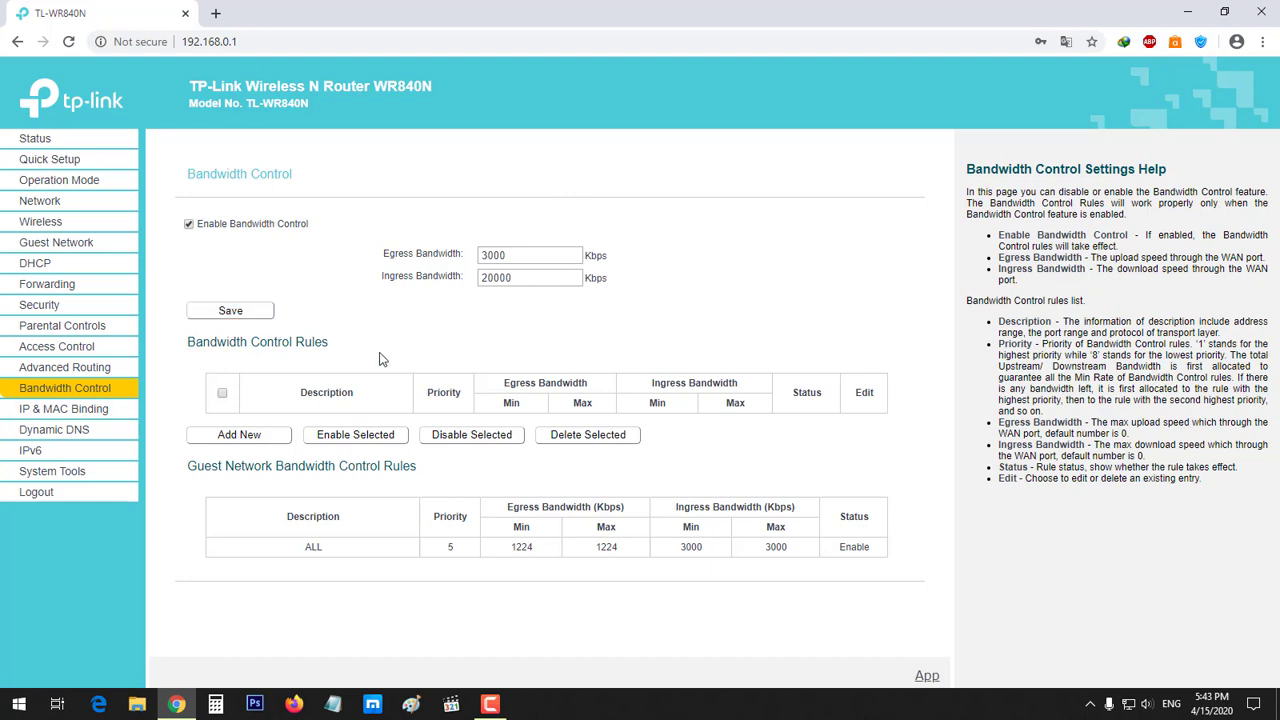
# Start a new rule from the Bandwidth Control Rules list
pyautogui.tripleClick(296, 343)
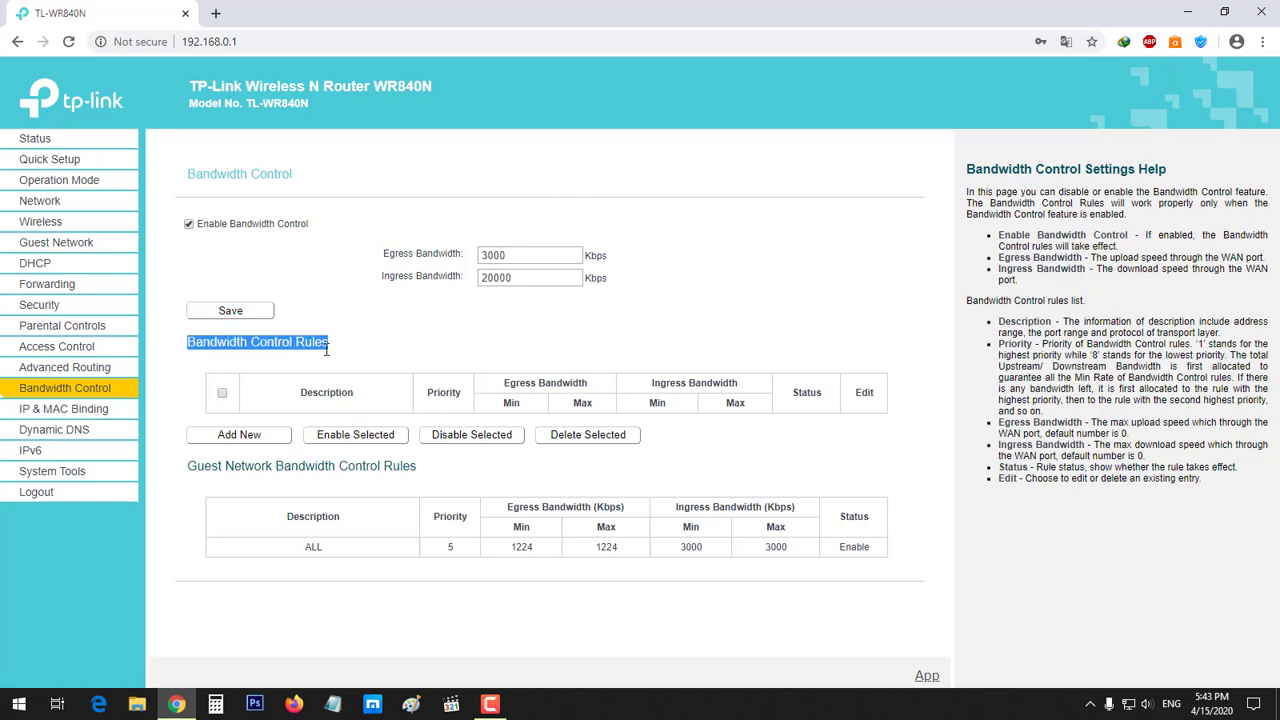
pyautogui.tripleClick(355, 468)
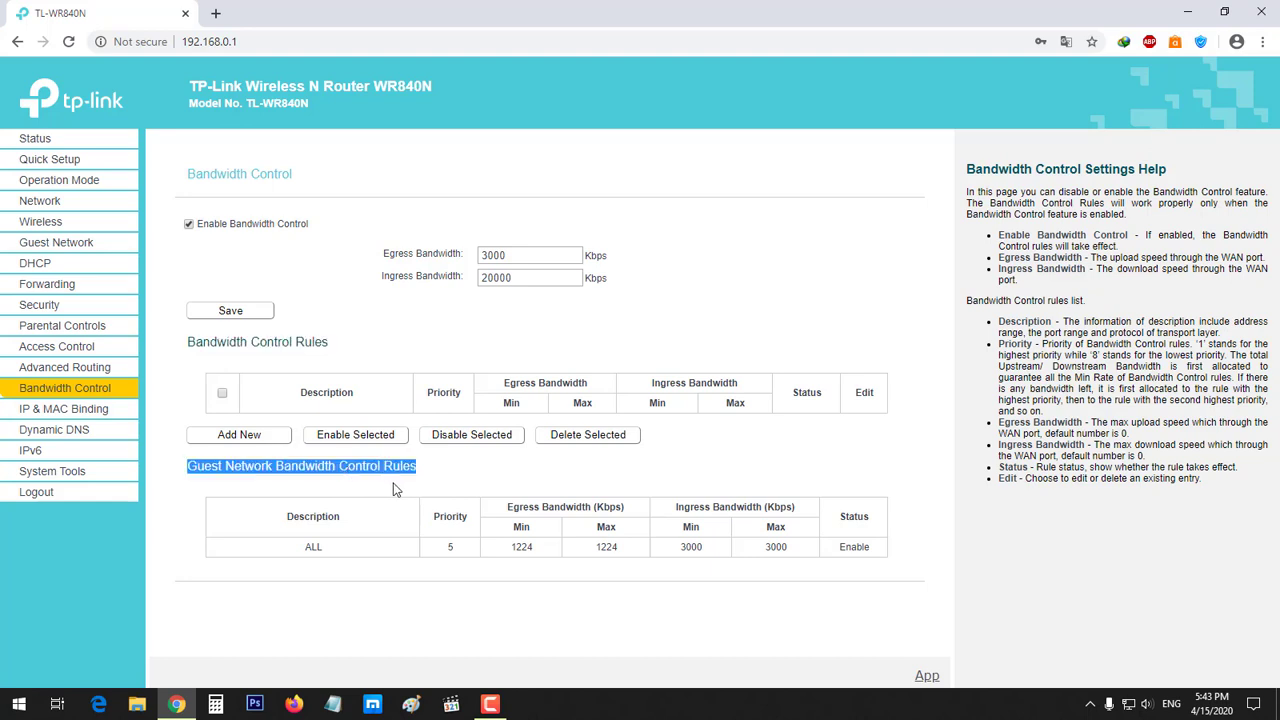
pyautogui.moveTo(326, 466); pyautogui.dragTo(188, 470)
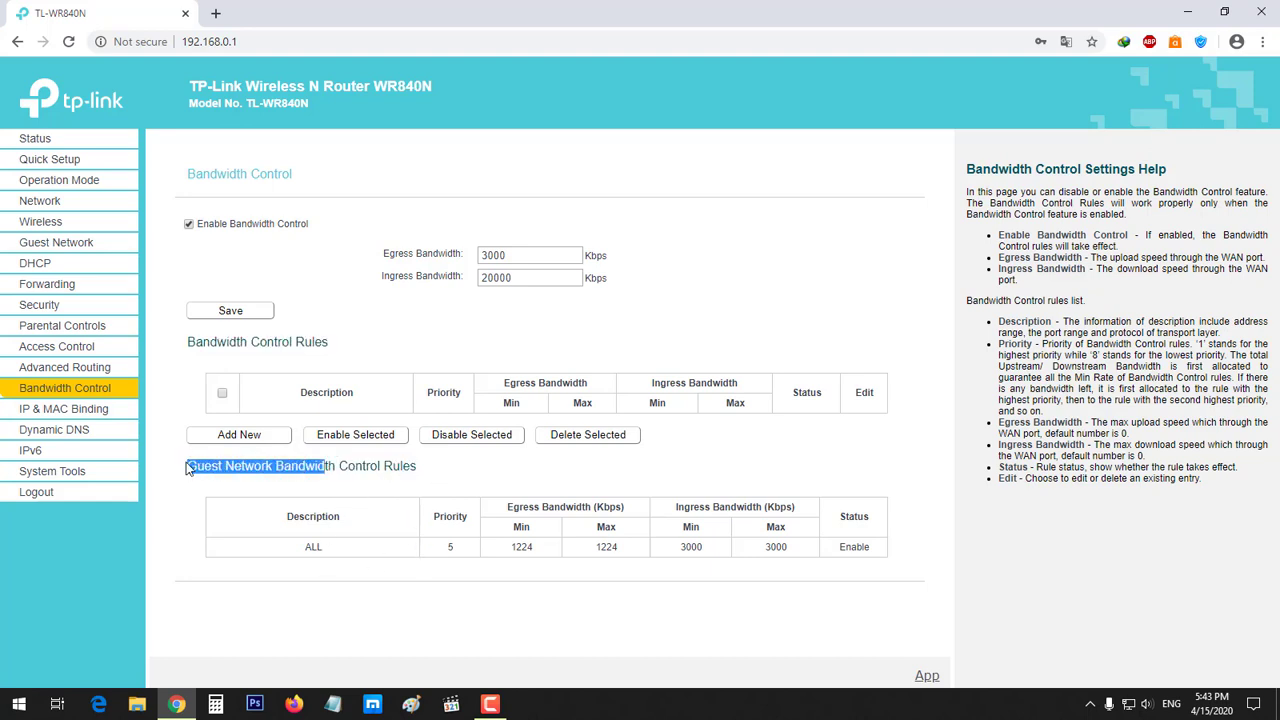
pyautogui.click(188, 470)
pyautogui.tripleClick(253, 345)
pyautogui.click(279, 344)
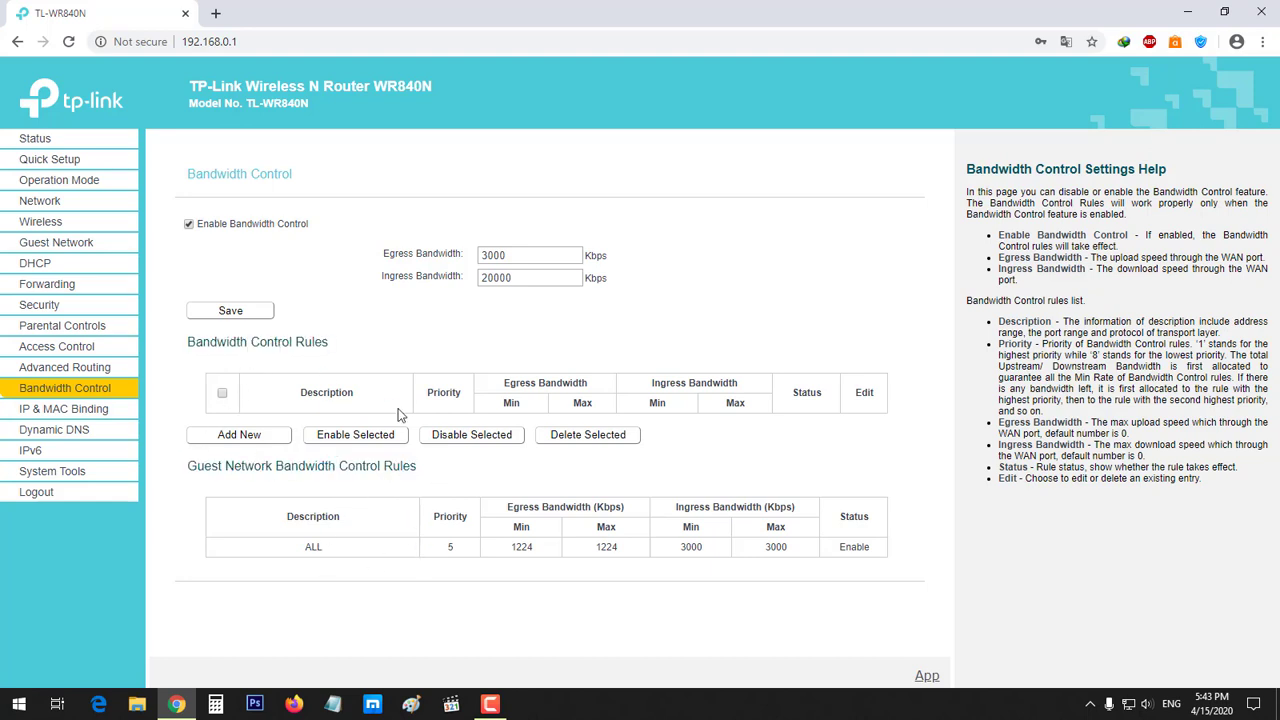
pyautogui.click(263, 439)
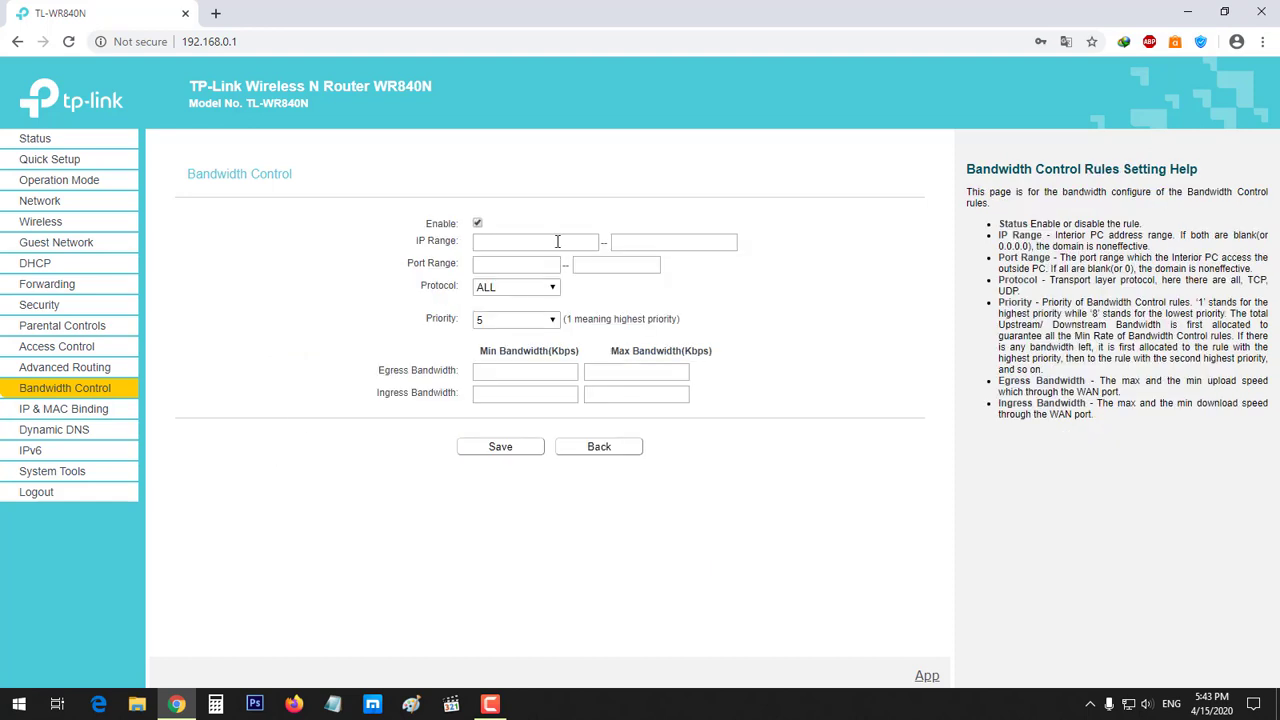
# Review the rule form's IP range, port range, protocol ALL and priority 5 fields
pyautogui.click(478, 245)
pyautogui.click(668, 245)
pyautogui.click(540, 247)
pyautogui.click(712, 246)
pyautogui.click(542, 270)
pyautogui.click(494, 286)
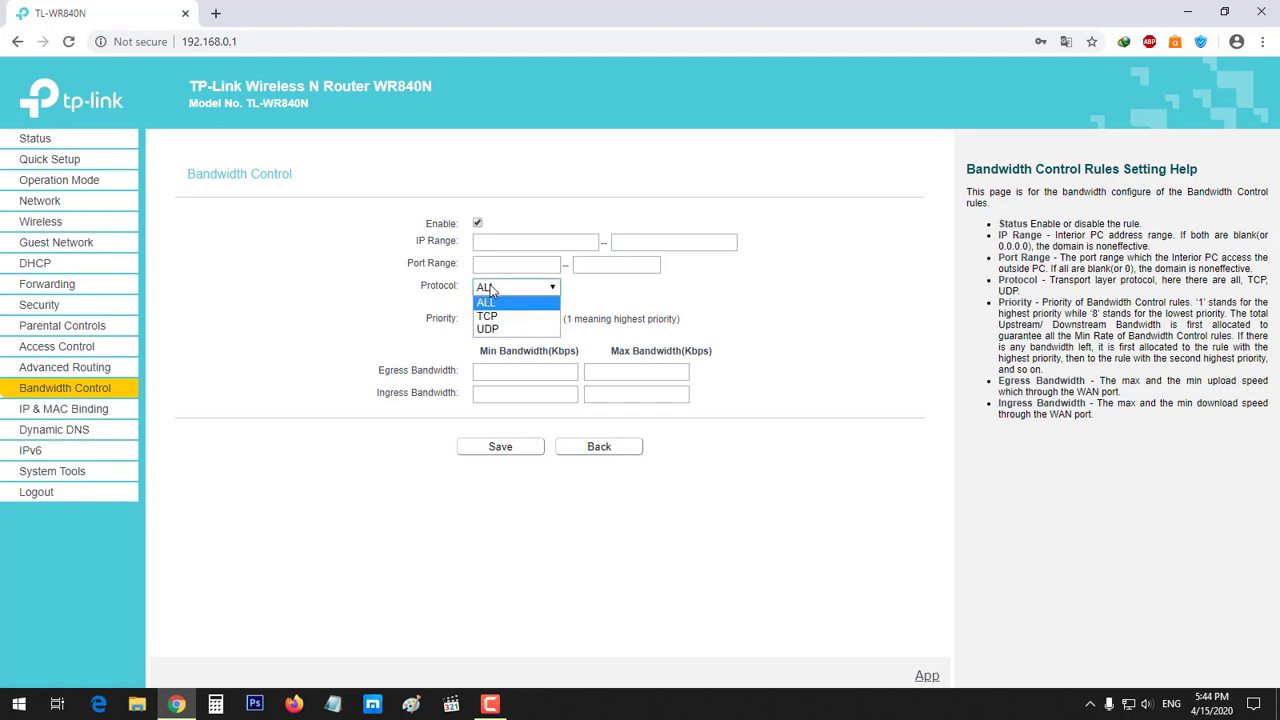
pyautogui.click(364, 295)
pyautogui.click(526, 320)
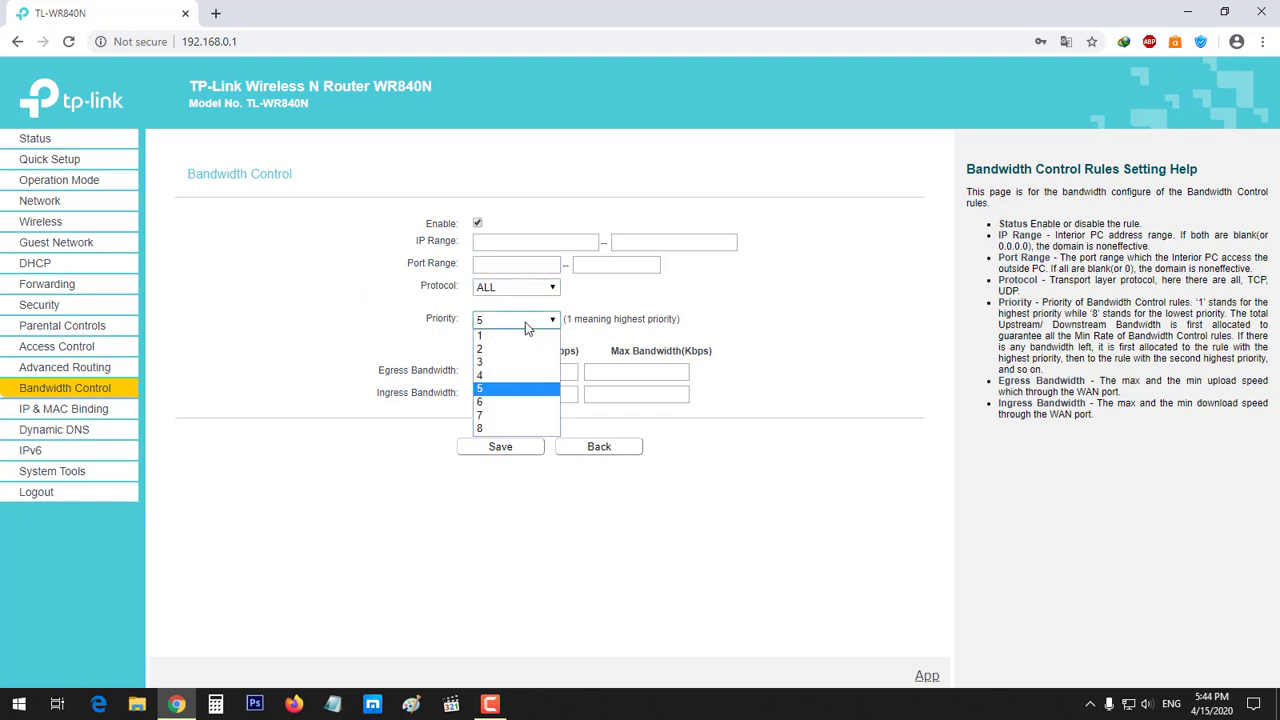
pyautogui.click(424, 332)
pyautogui.click(505, 373)
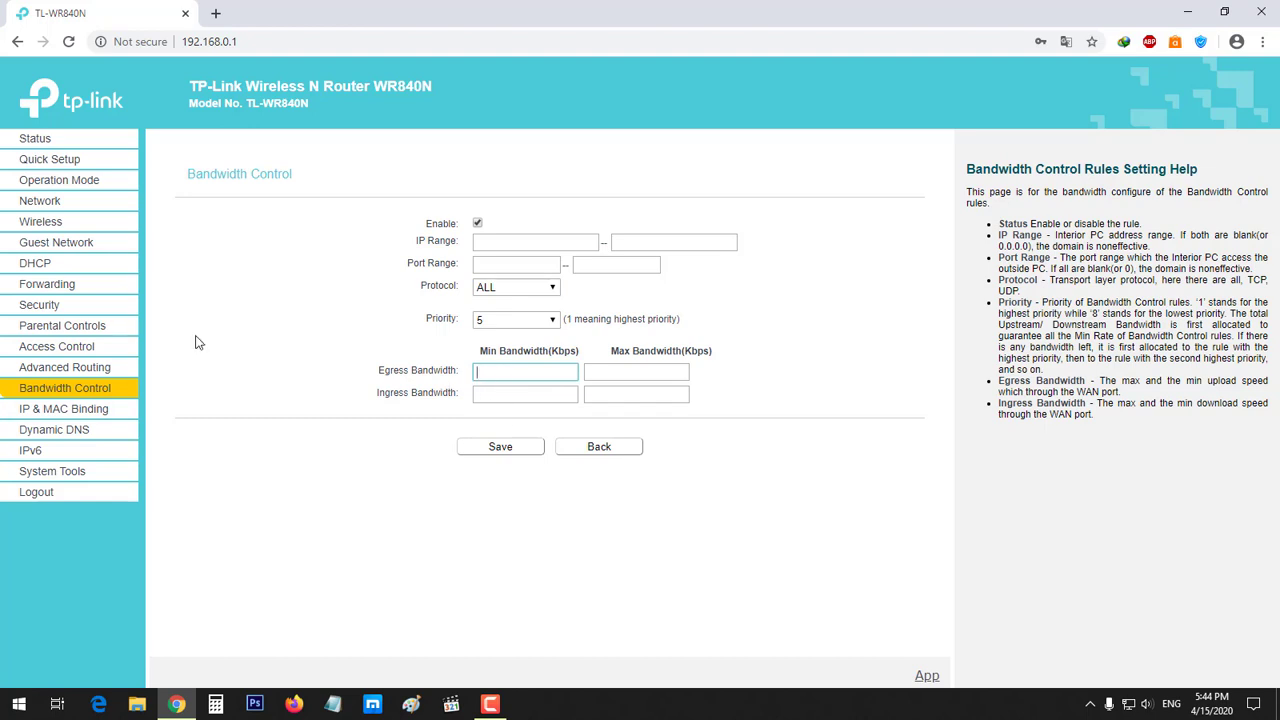
# Return to Bandwidth Control and review the 3000 Kbps egress and 20000 Kbps ingress totals
pyautogui.click(84, 388)
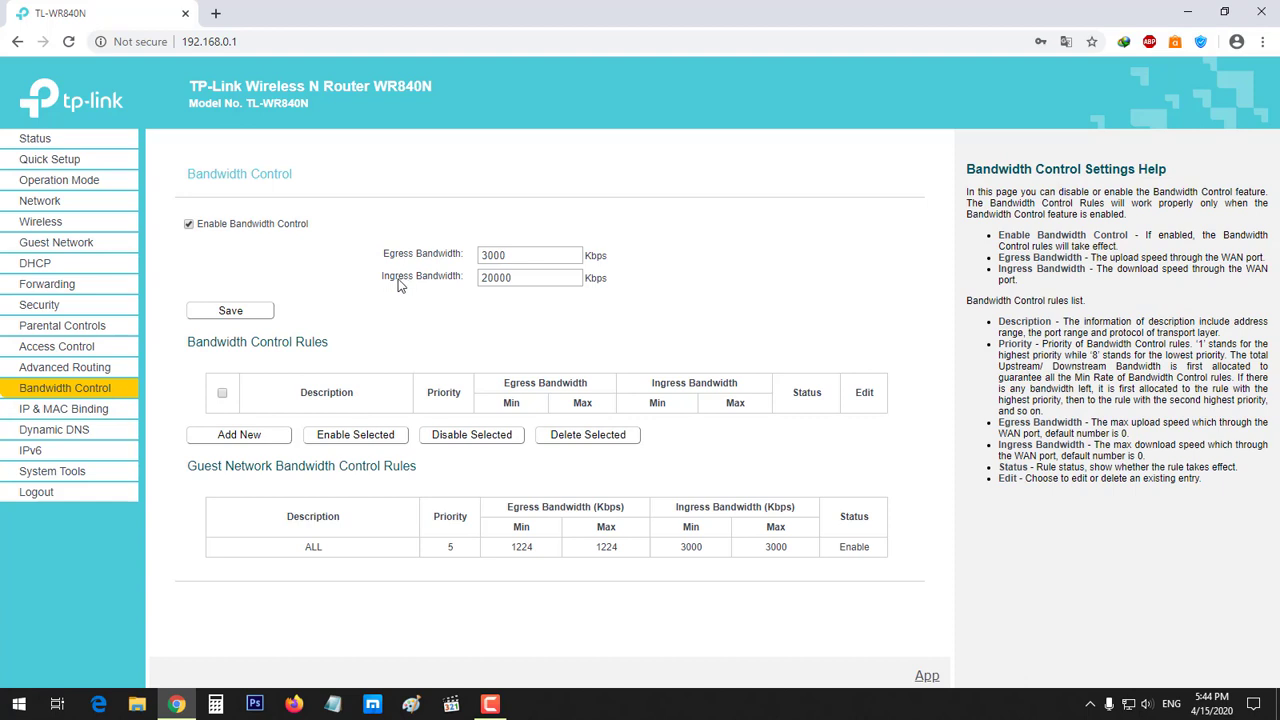
pyautogui.doubleClick(400, 277)
pyautogui.doubleClick(536, 281)
pyautogui.doubleClick(402, 257)
pyautogui.doubleClick(527, 255)
# Reopen the rule form, check its min/max bandwidth fields, then leave unsaved for Guest Network
pyautogui.click(238, 436)
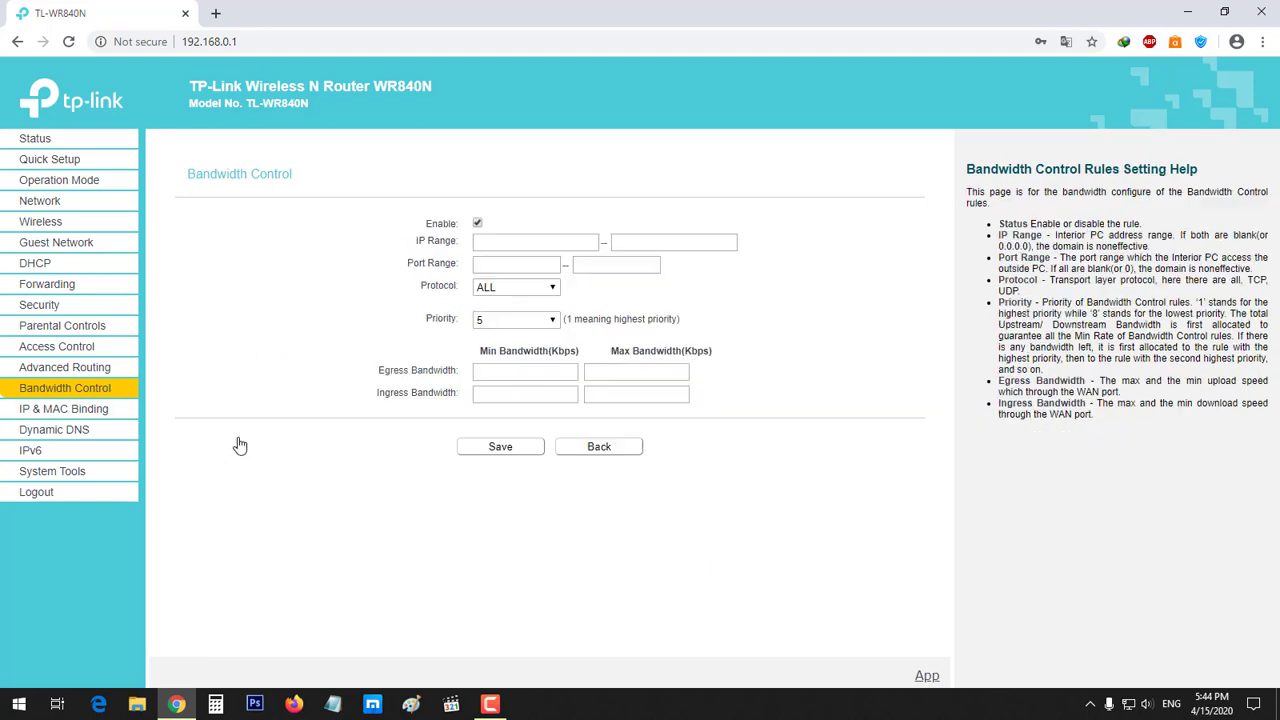
pyautogui.moveTo(446, 381); pyautogui.dragTo(416, 400)
pyautogui.click(494, 376)
pyautogui.click(507, 390)
pyautogui.click(641, 397)
pyautogui.hotkey('shift', 'Tab')
pyautogui.click(637, 398)
pyautogui.click(498, 398)
pyautogui.click(618, 395)
pyautogui.click(84, 390)
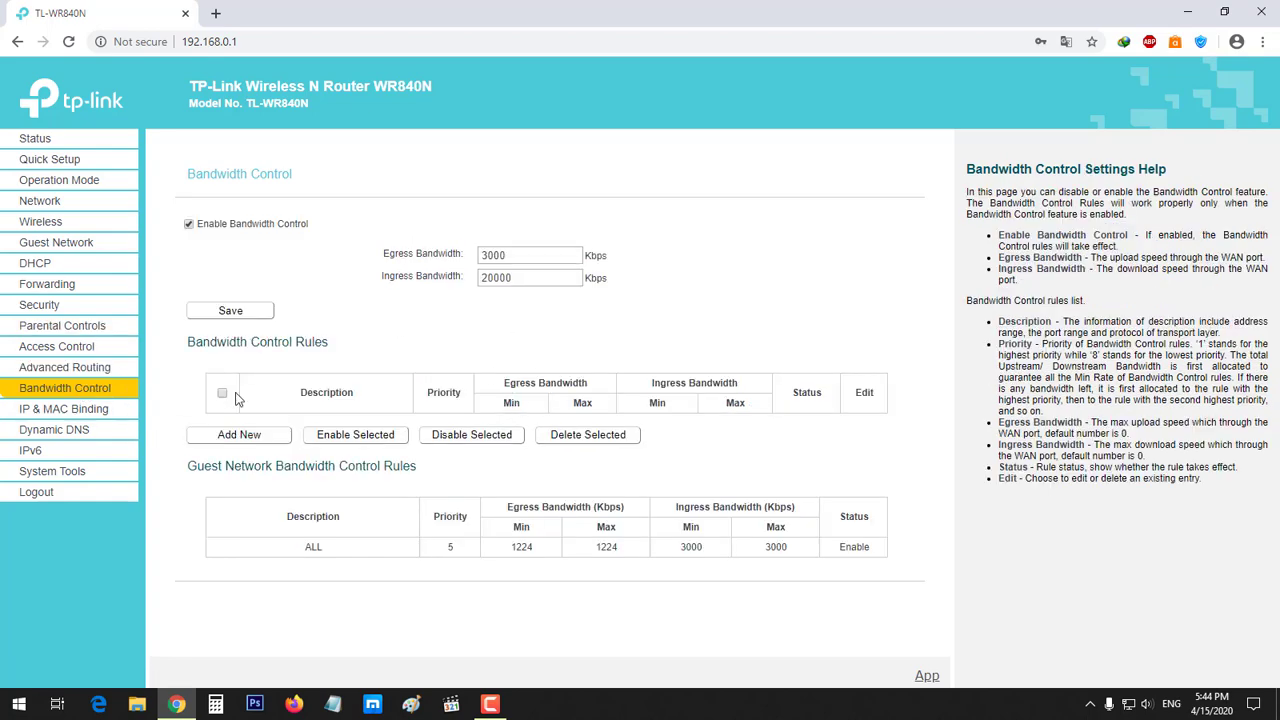
pyautogui.click(90, 243)
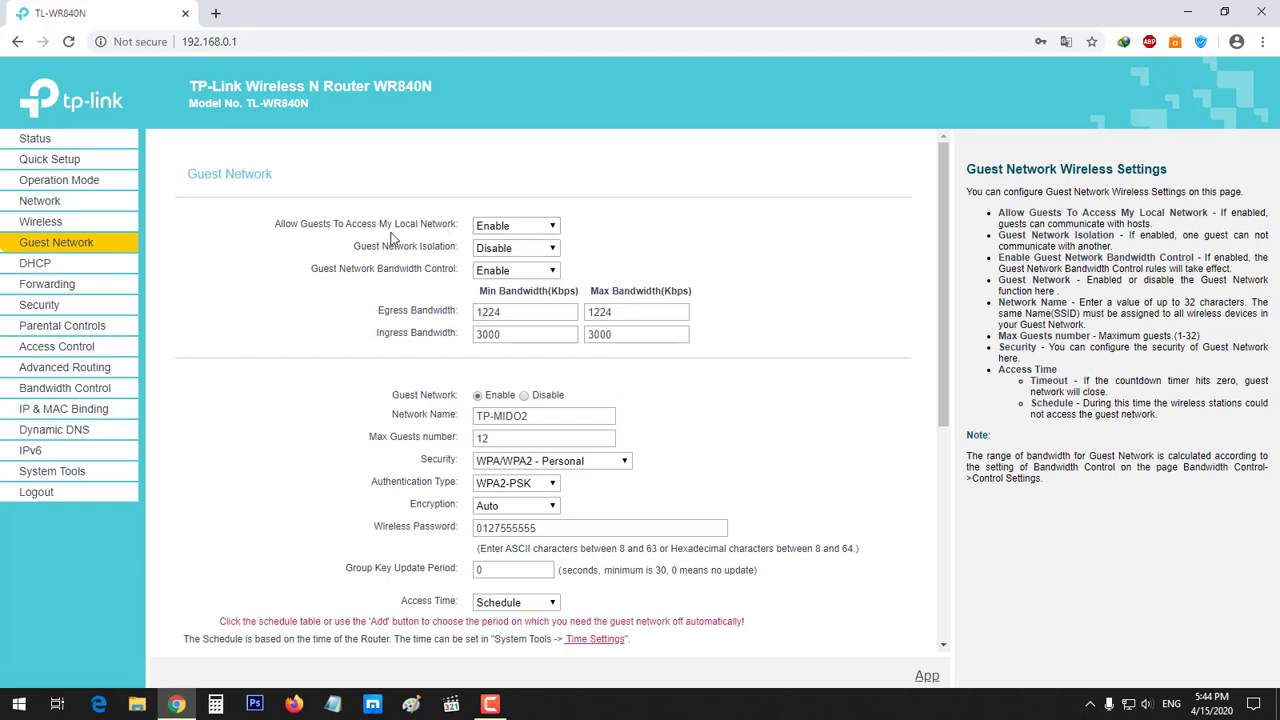
pyautogui.click(523, 228)
pyautogui.click(518, 236)
pyautogui.moveTo(462, 224); pyautogui.dragTo(272, 235)
pyautogui.click(344, 270)
pyautogui.click(554, 251)
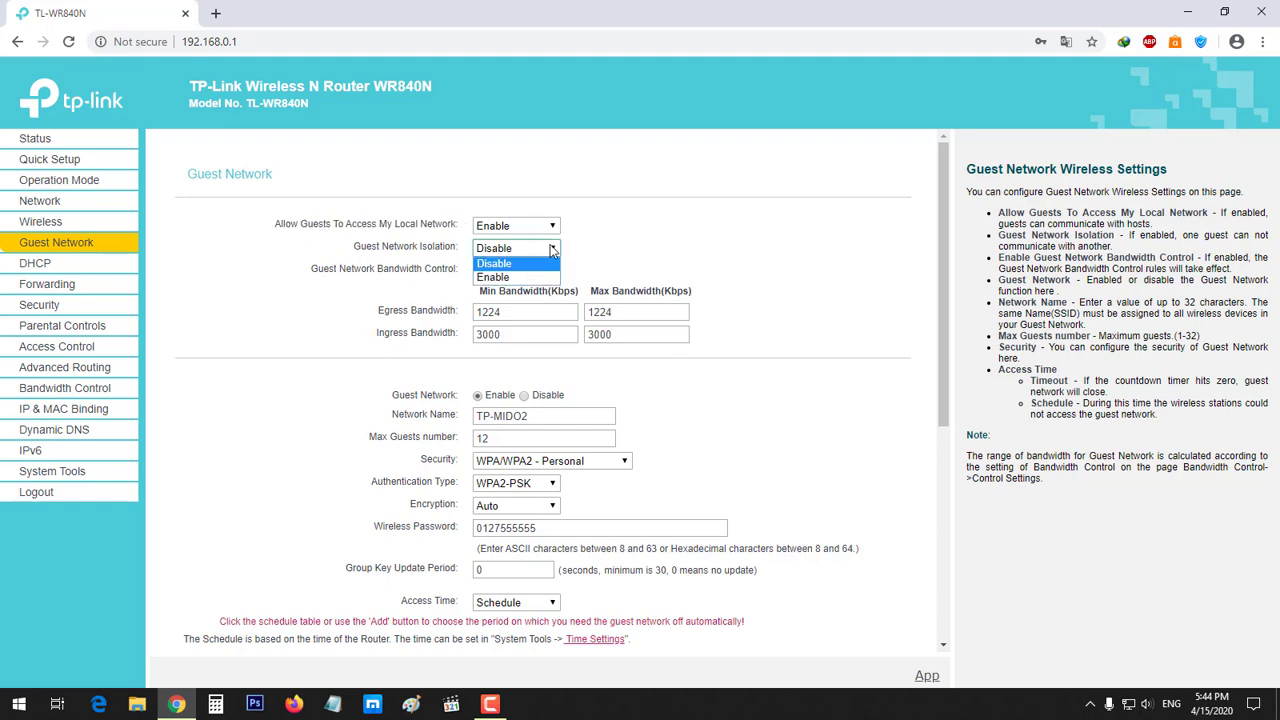
pyautogui.click(603, 251)
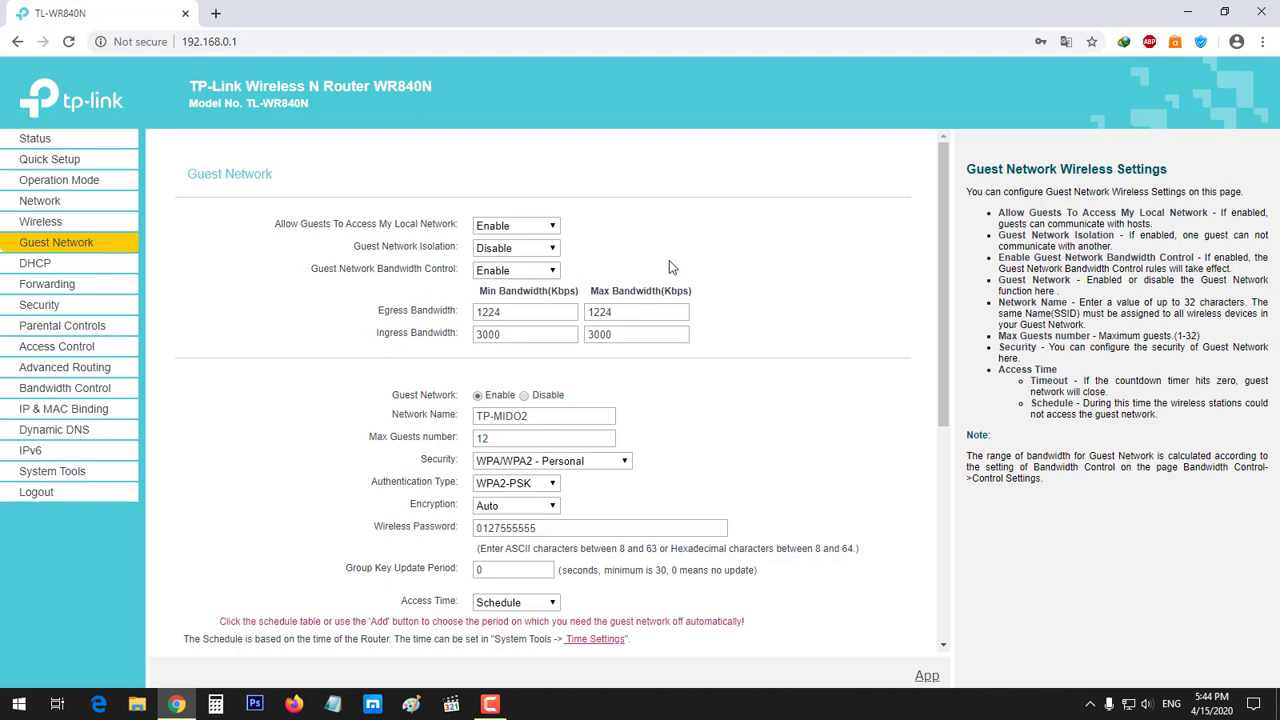
pyautogui.scroll(-1, 668, 260)
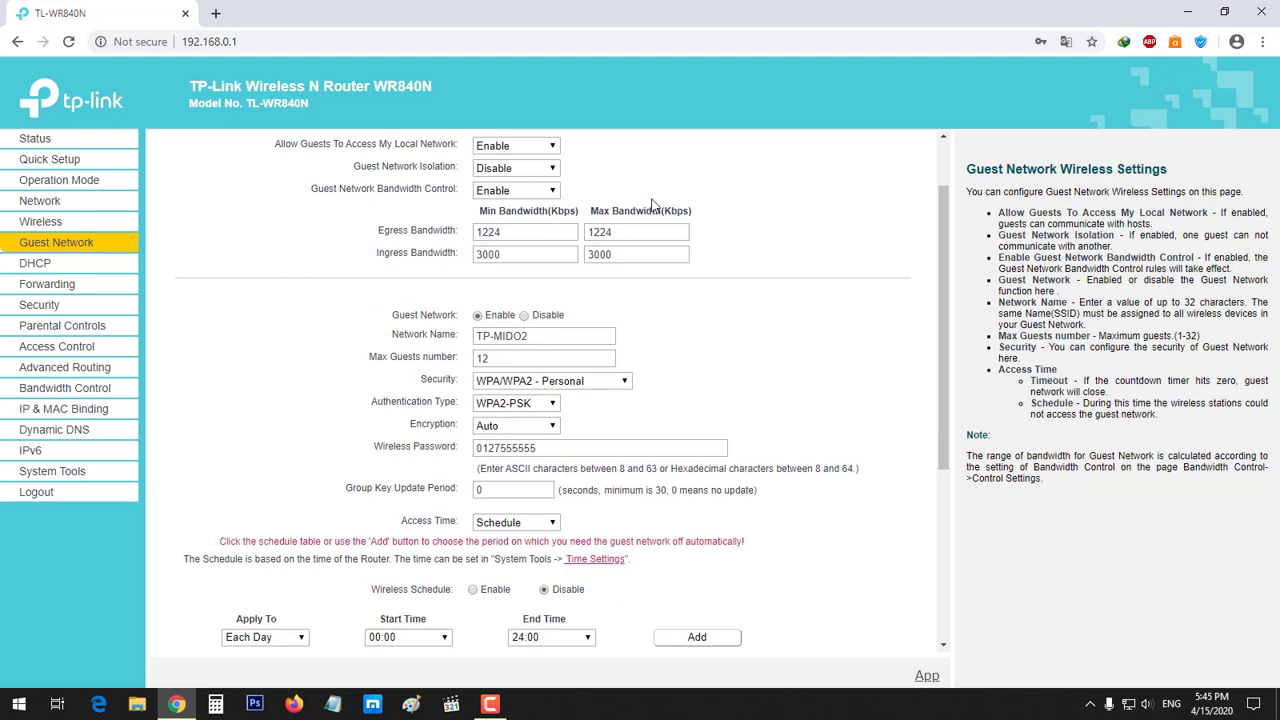
pyautogui.doubleClick(536, 232)
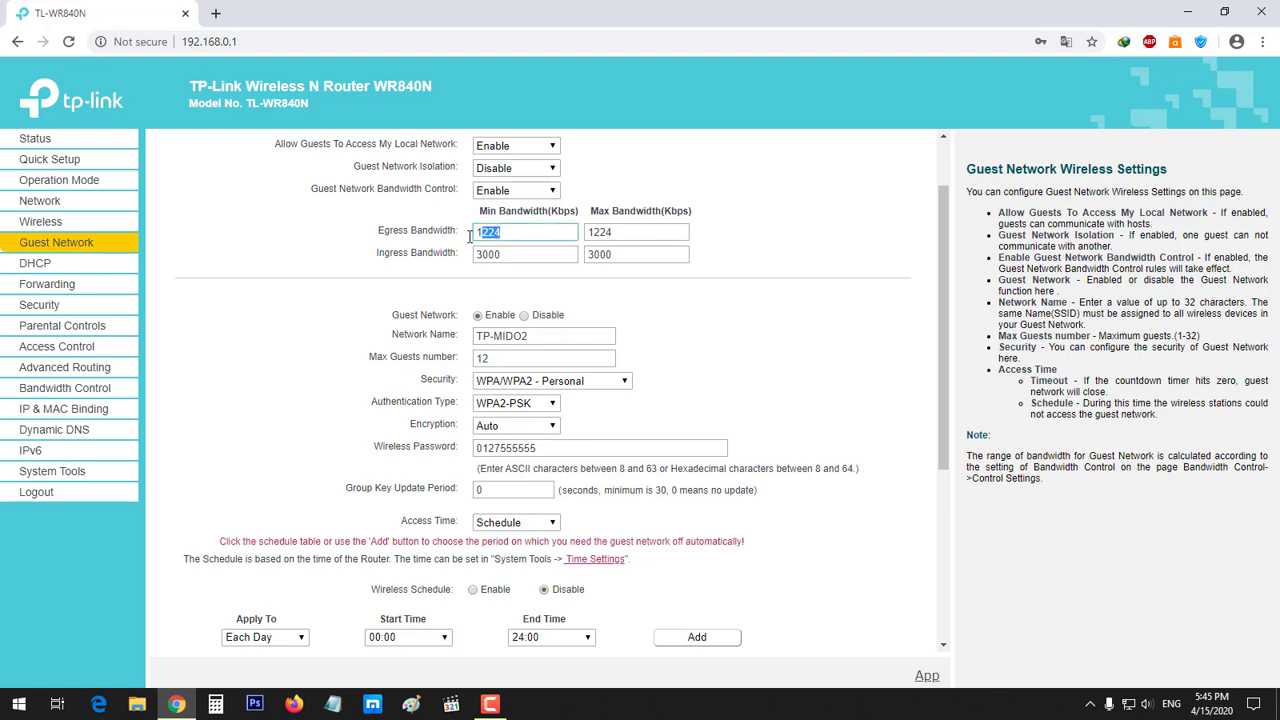
pyautogui.click(545, 231)
pyautogui.doubleClick(511, 255)
pyautogui.click(609, 283)
pyautogui.scroll(1, 545, 328)
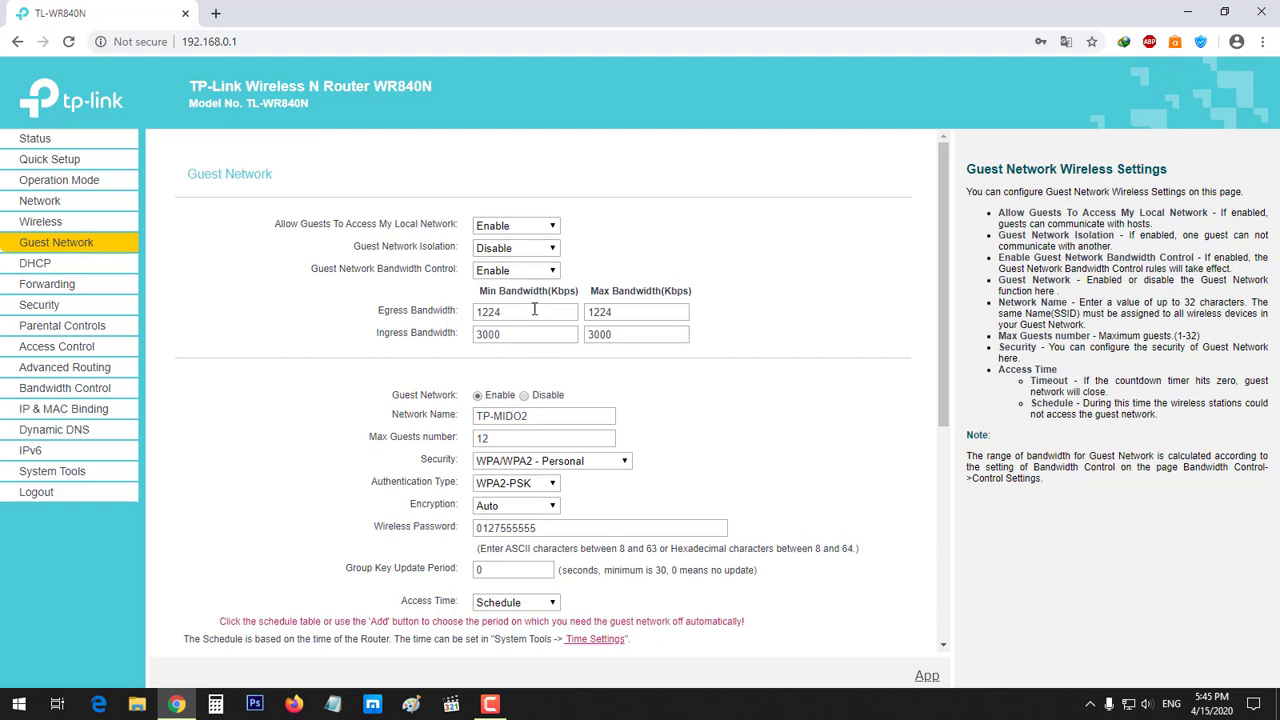
pyautogui.scroll(-1, 407, 364)
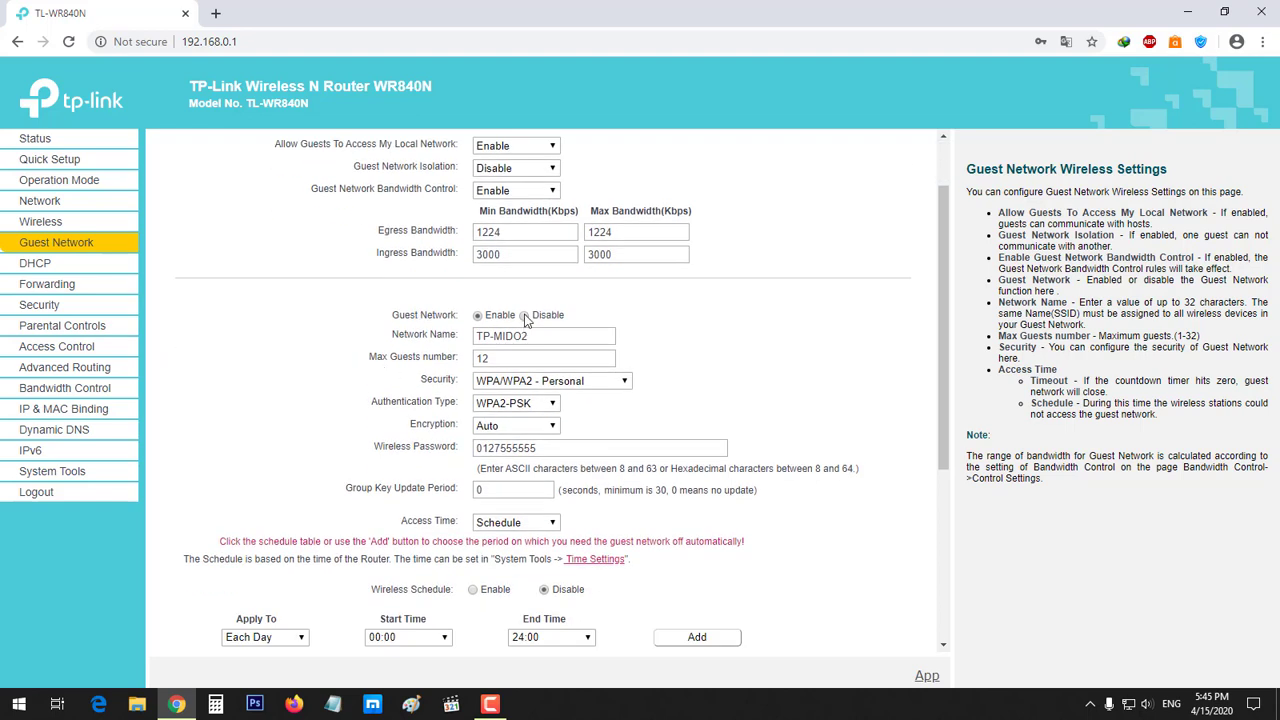
pyautogui.moveTo(571, 338); pyautogui.dragTo(458, 349)
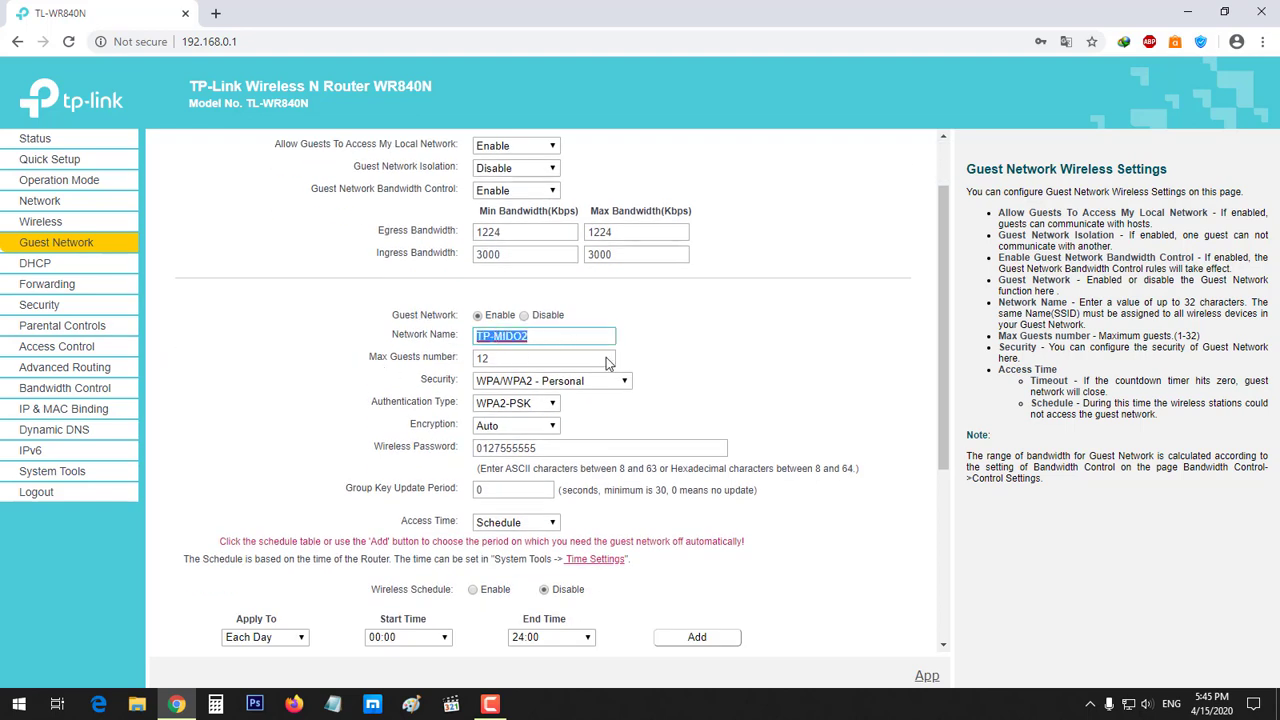
pyautogui.click(670, 349)
pyautogui.tripleClick(576, 341)
pyautogui.click(683, 345)
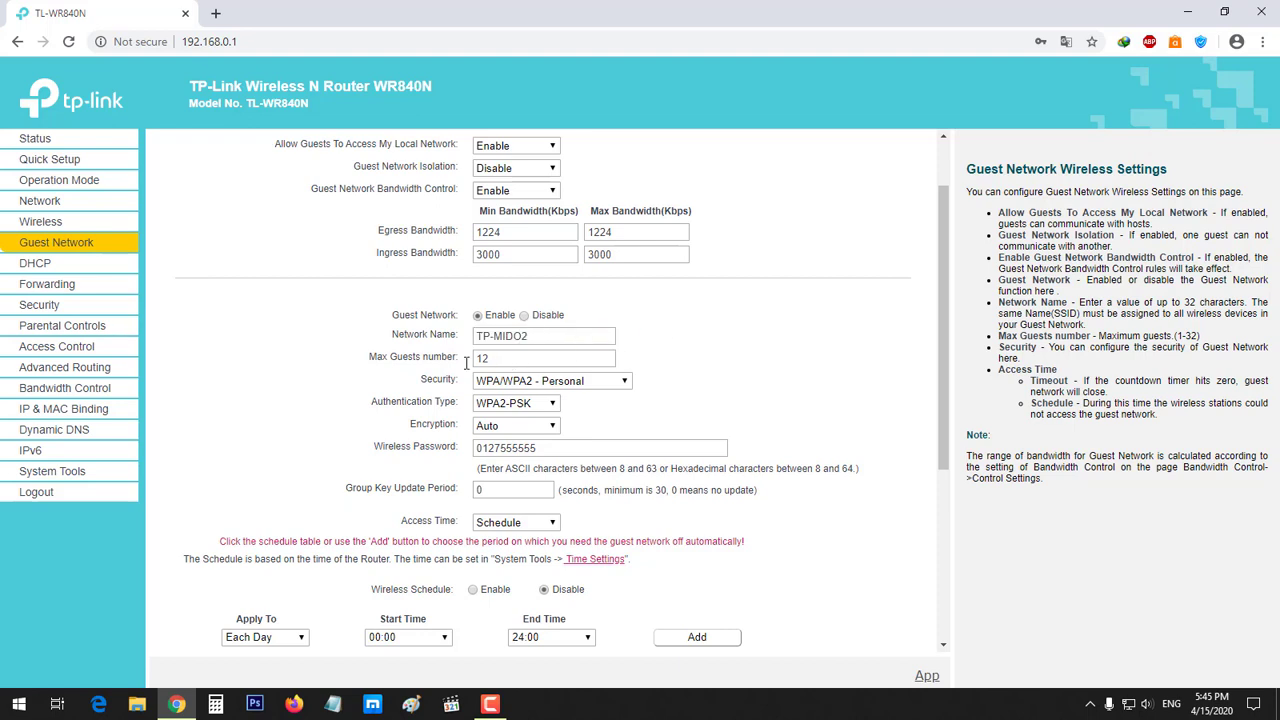
pyautogui.moveTo(474, 361); pyautogui.dragTo(545, 357)
pyautogui.click(713, 365)
pyautogui.doubleClick(602, 359)
pyautogui.click(717, 356)
pyautogui.click(494, 359)
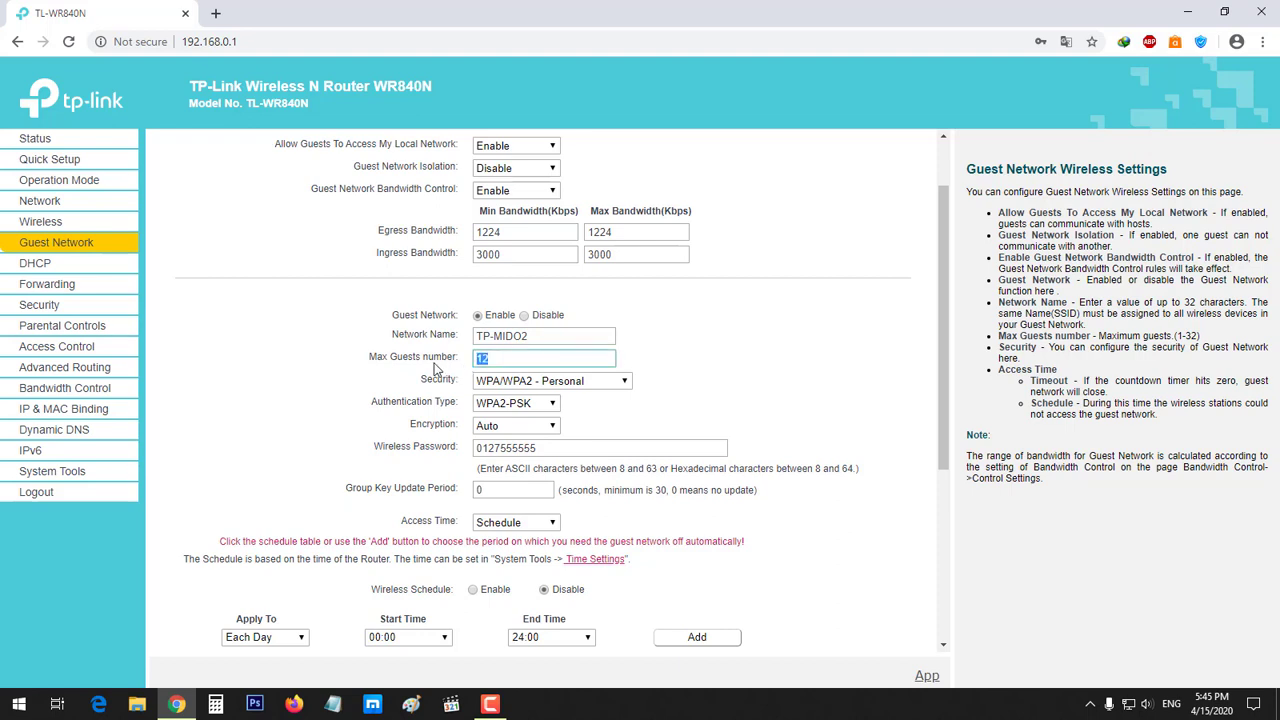
pyautogui.doubleClick(434, 362)
pyautogui.click(436, 366)
pyautogui.click(450, 370)
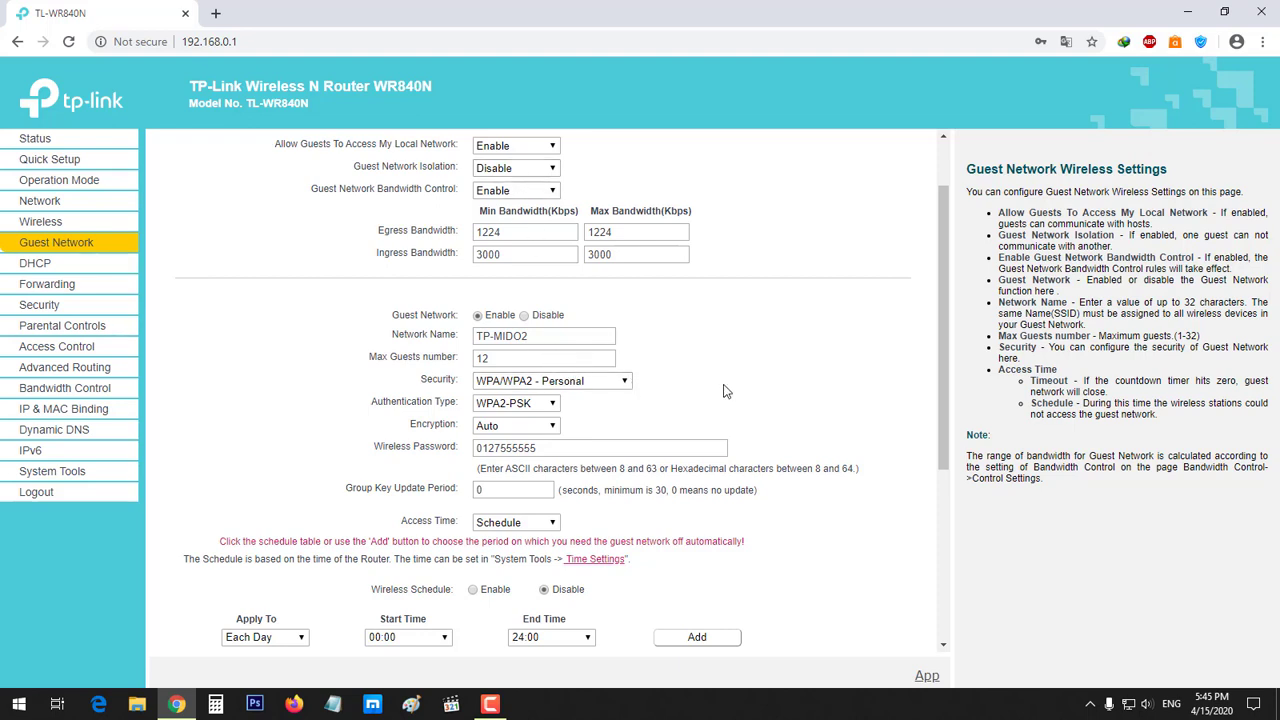
pyautogui.click(612, 386)
pyautogui.click(626, 413)
pyautogui.click(558, 406)
pyautogui.click(617, 416)
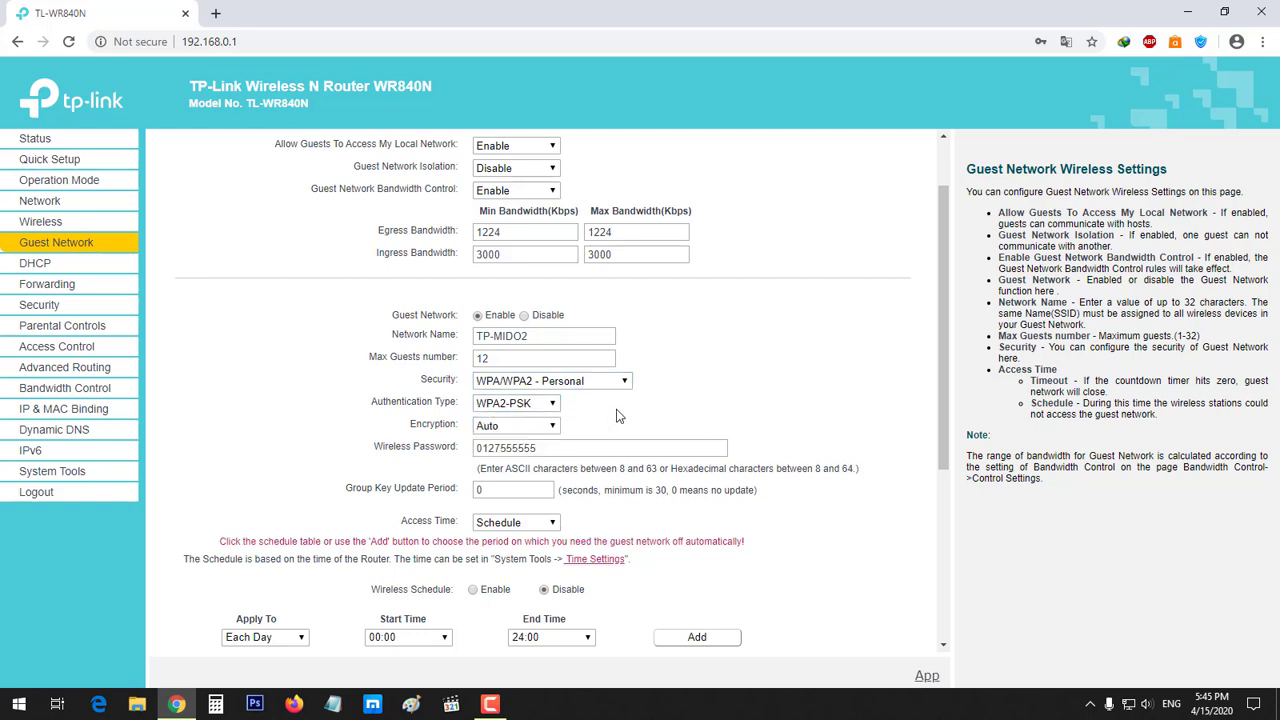
pyautogui.click(540, 428)
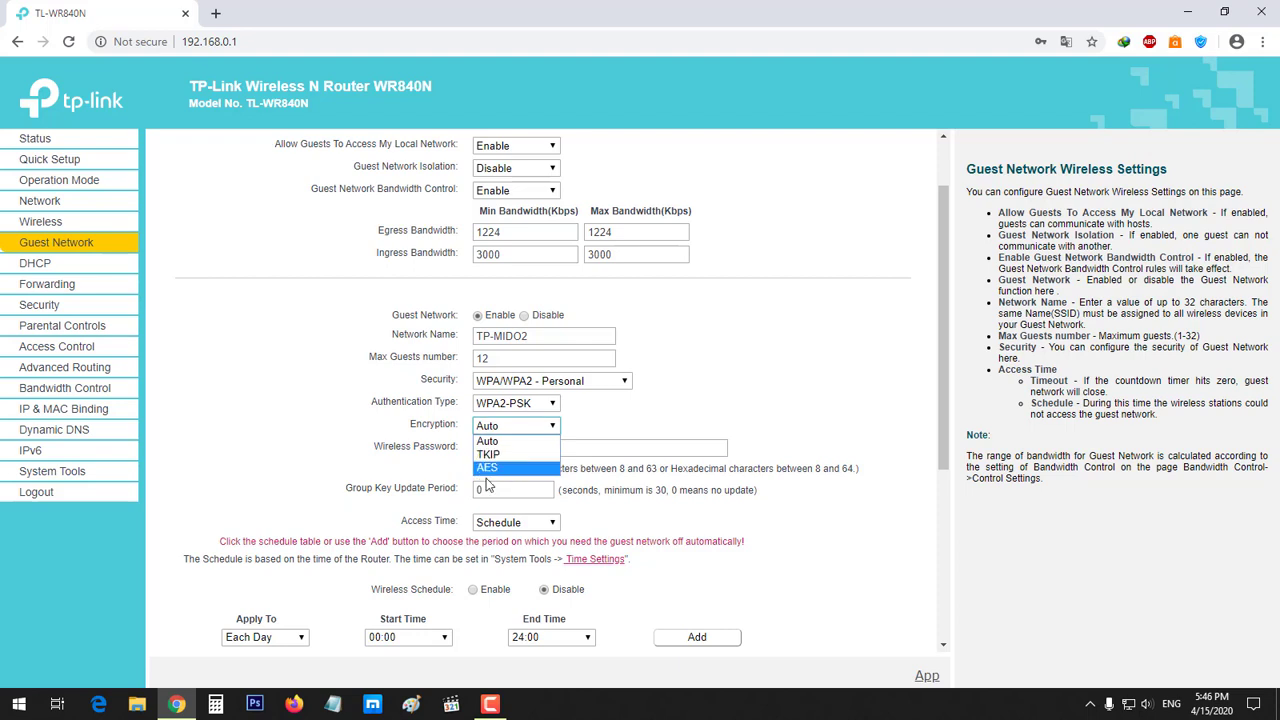
pyautogui.click(487, 441)
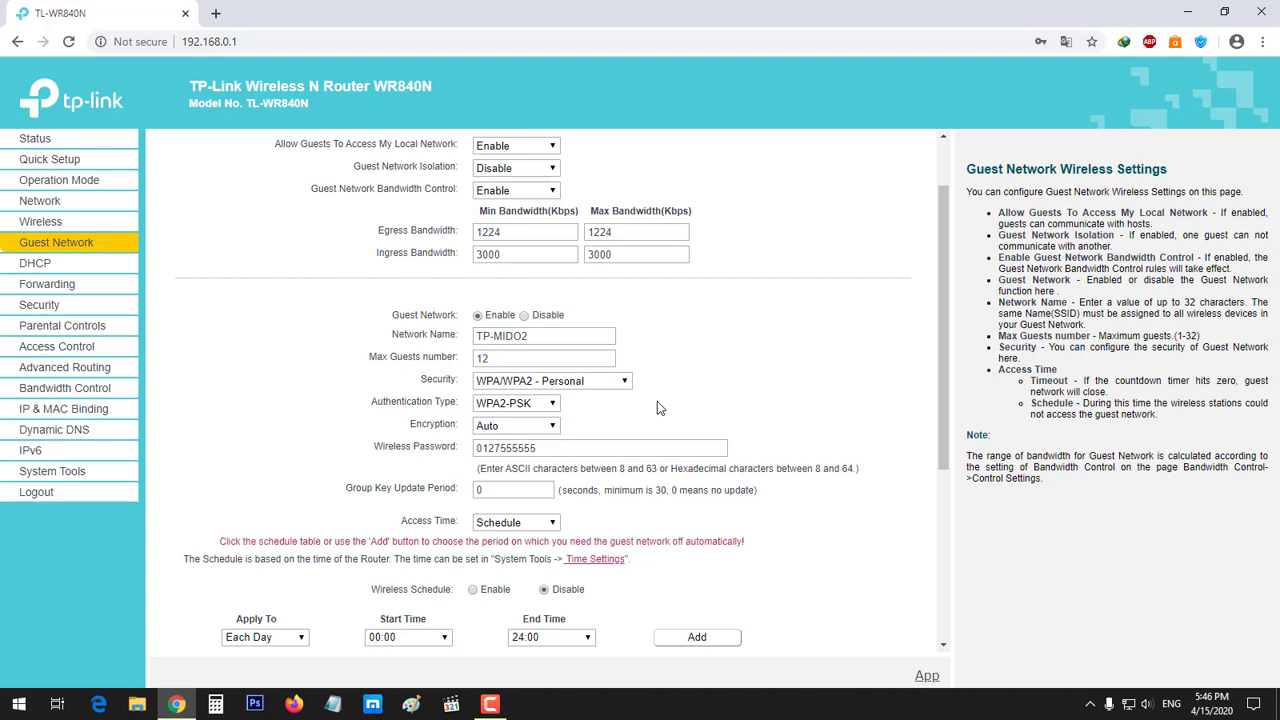
pyautogui.scroll(-1, 640, 400)
pyautogui.click(541, 369)
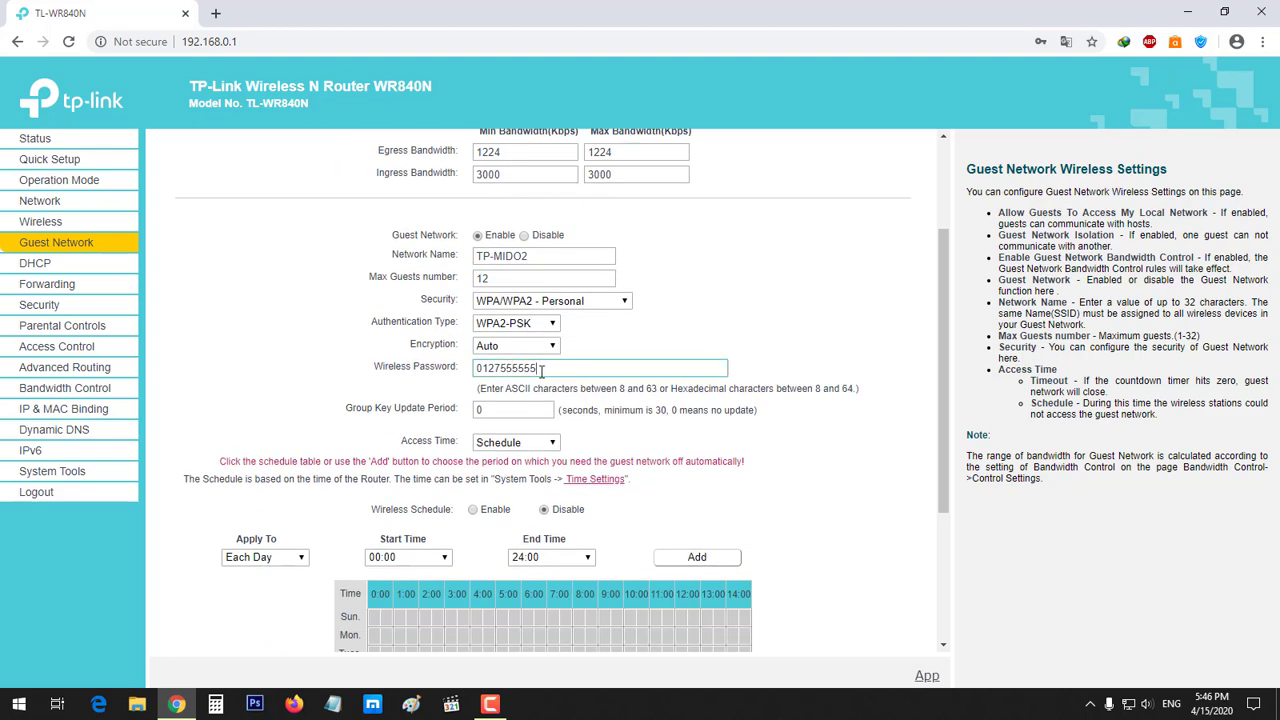
pyautogui.doubleClick(541, 369)
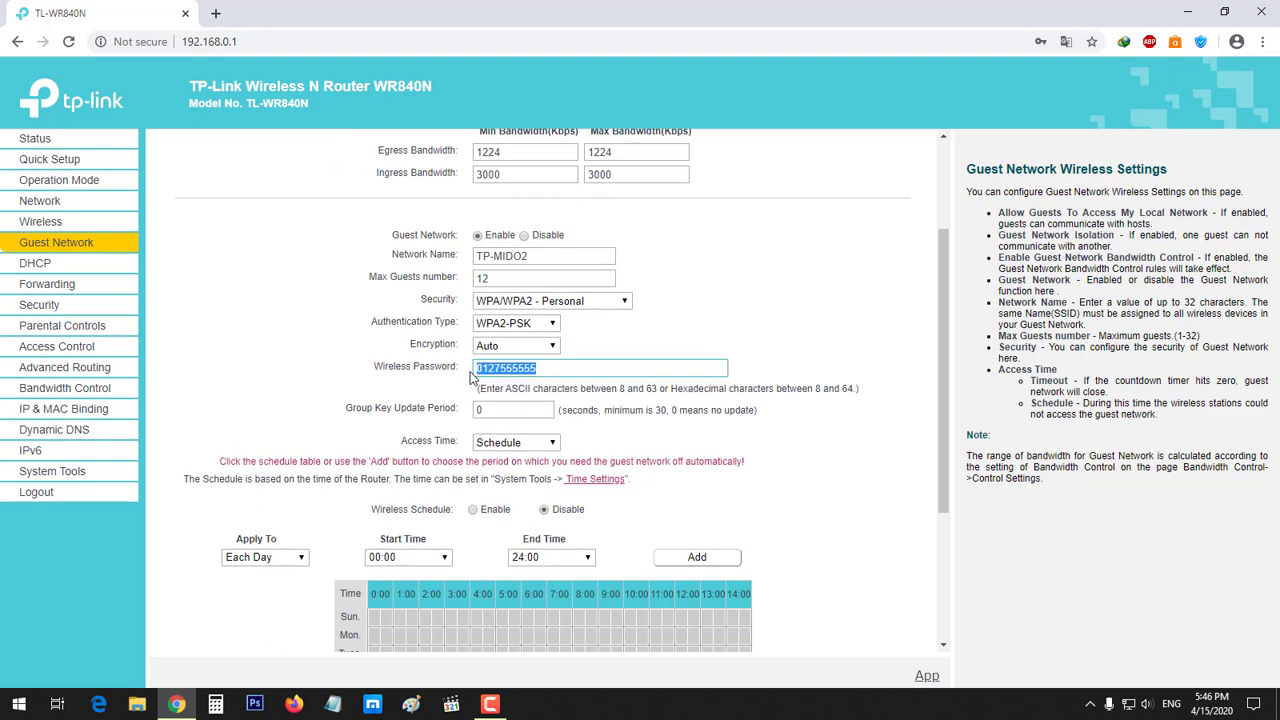
pyautogui.click(305, 375)
pyautogui.scroll(-2, 306, 372)
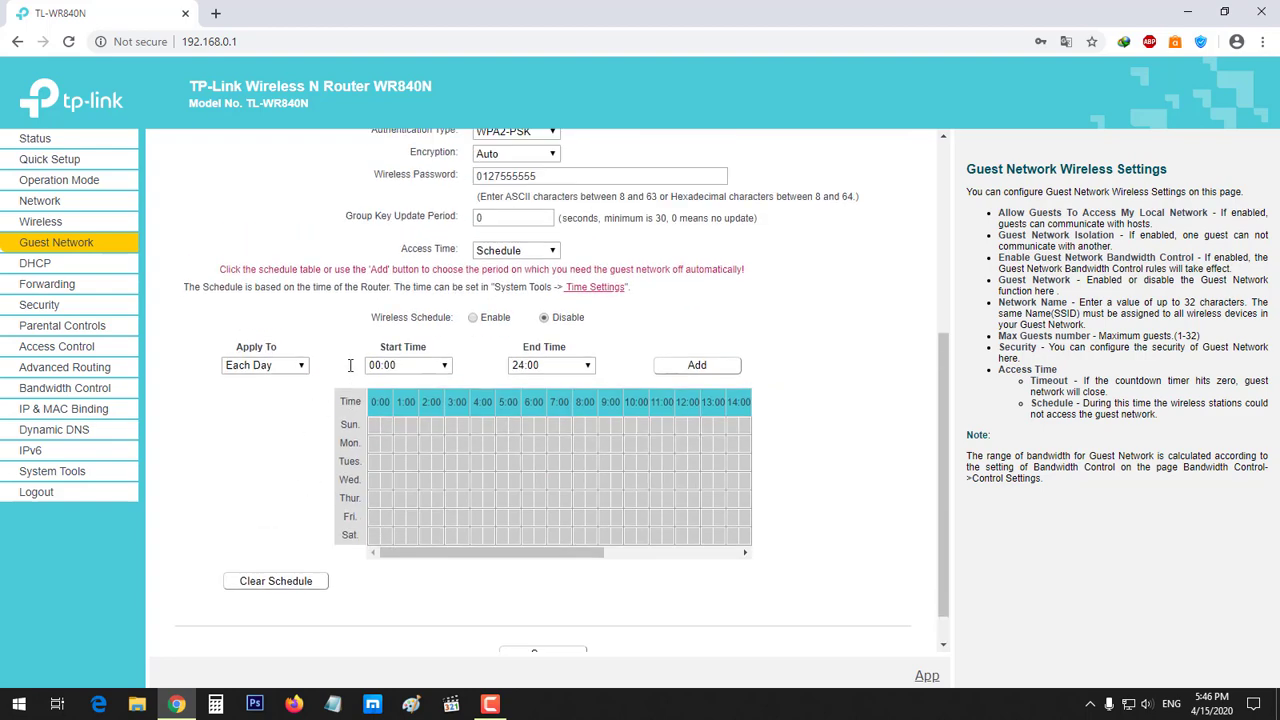
pyautogui.scroll(3, 350, 365)
pyautogui.scroll(-3, 340, 455)
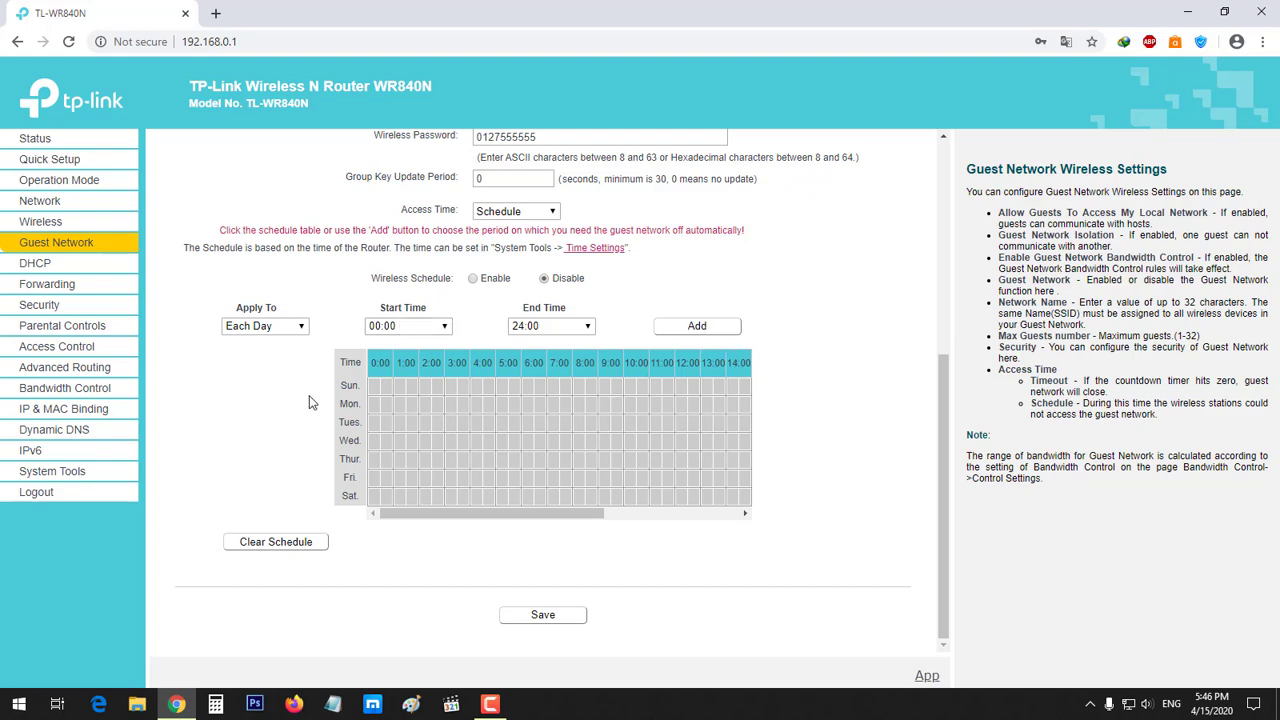
pyautogui.scroll(2, 309, 402)
# Open DHCP Settings and review the 192.168.0.100–192.168.0.199 address pool
pyautogui.click(22, 264)
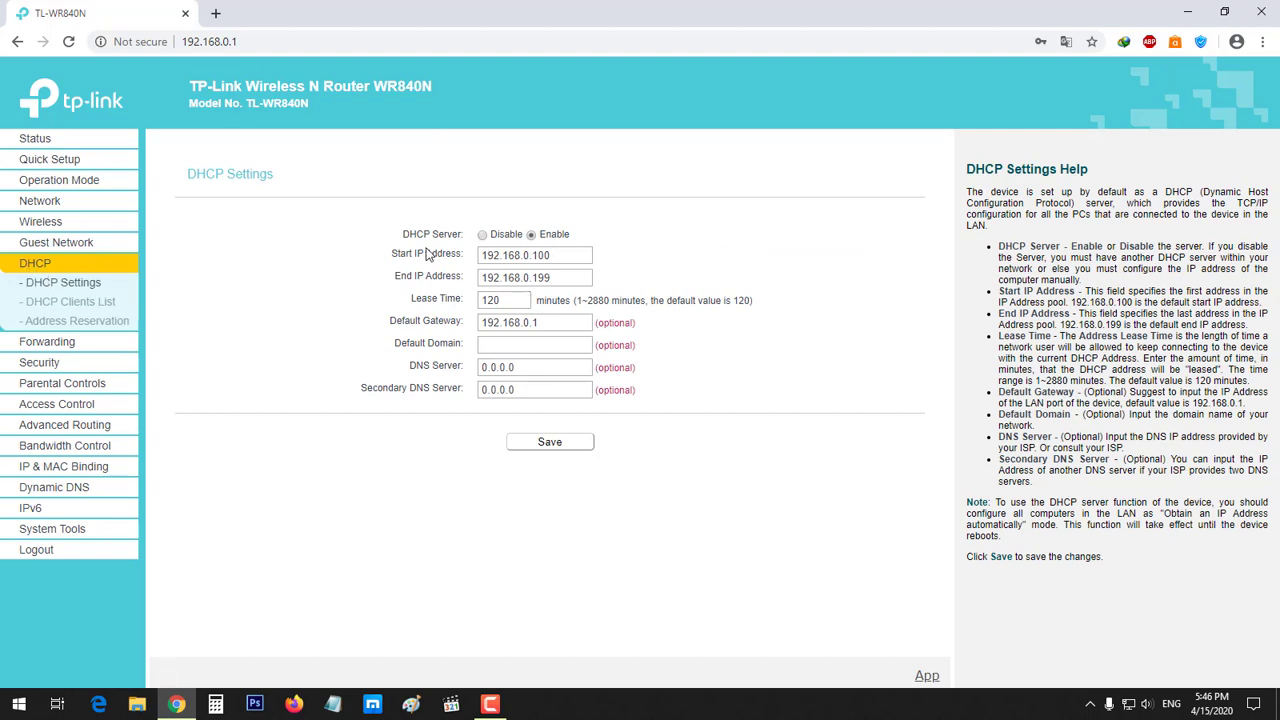
pyautogui.doubleClick(573, 254)
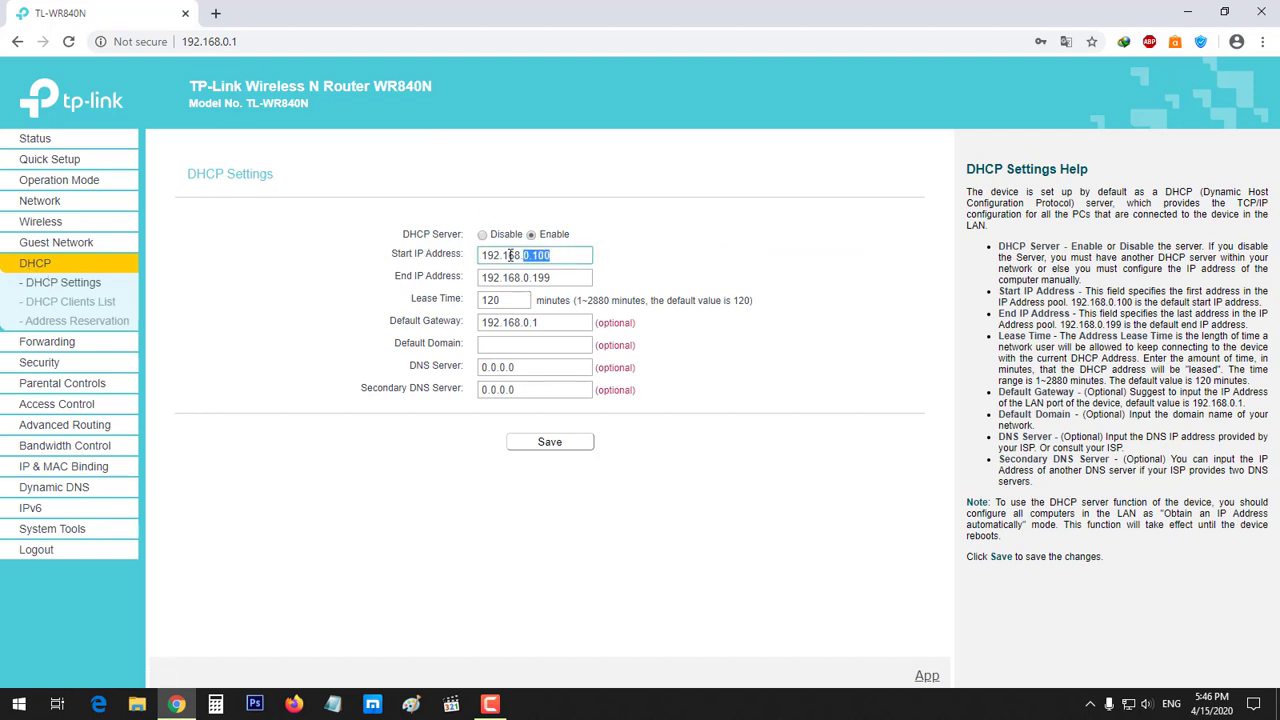
pyautogui.click(571, 259)
pyautogui.doubleClick(578, 280)
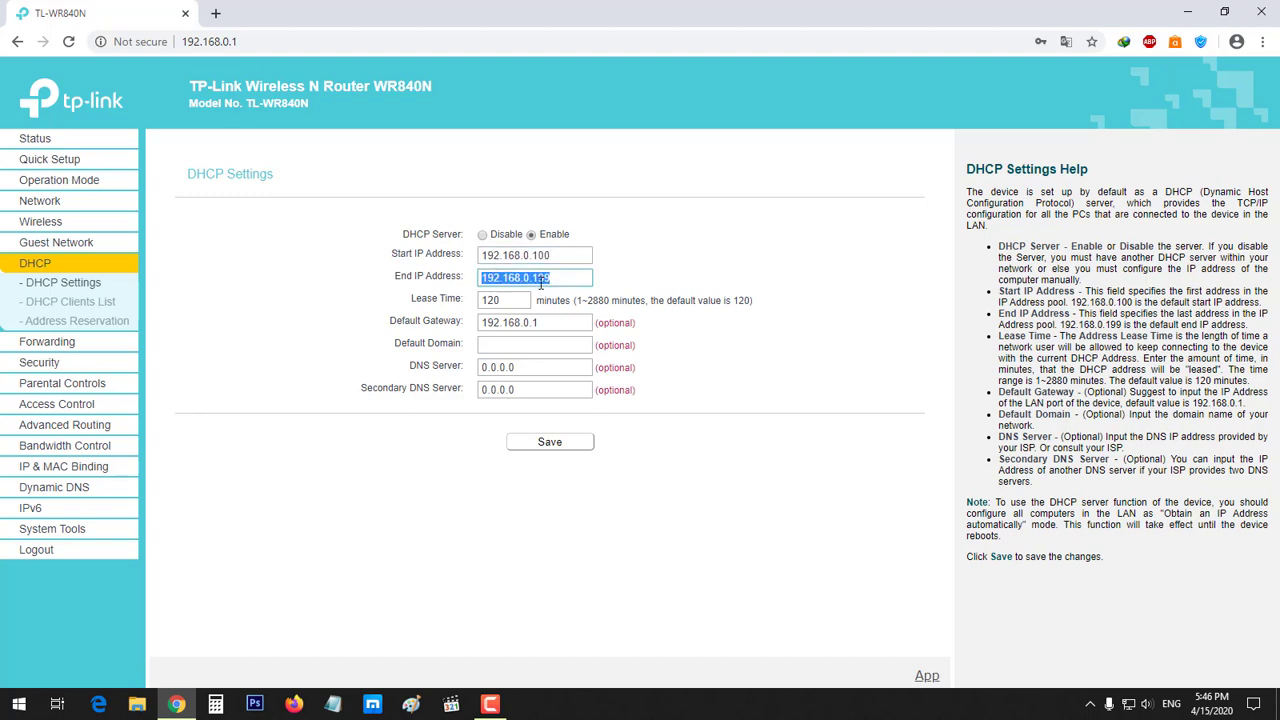
pyautogui.click(563, 279)
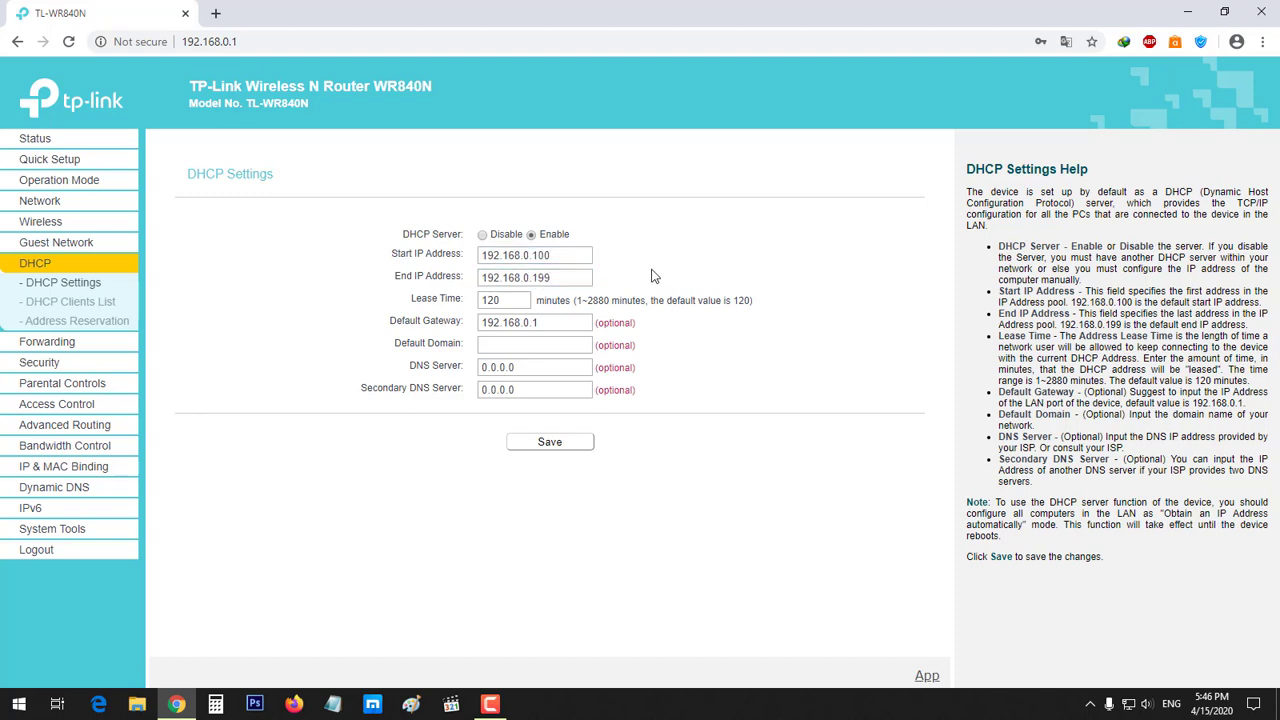
pyautogui.click(567, 257)
pyautogui.doubleClick(567, 257)
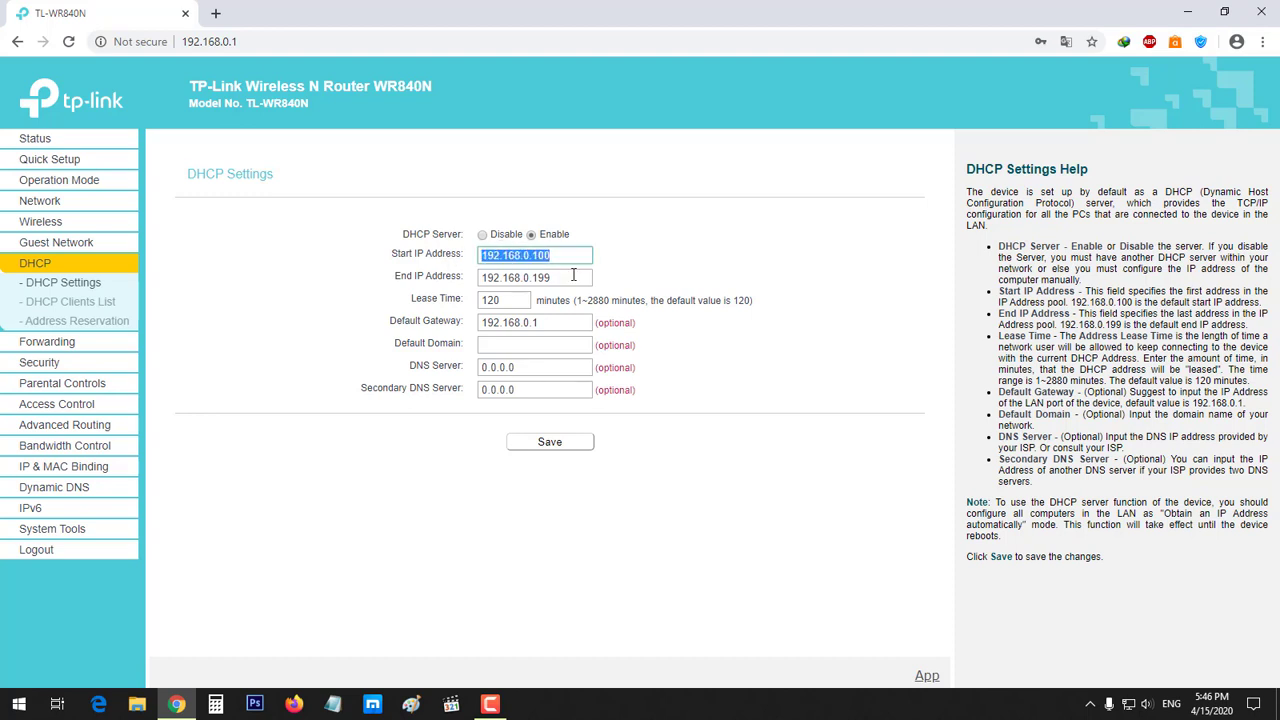
pyautogui.doubleClick(578, 279)
pyautogui.click(565, 280)
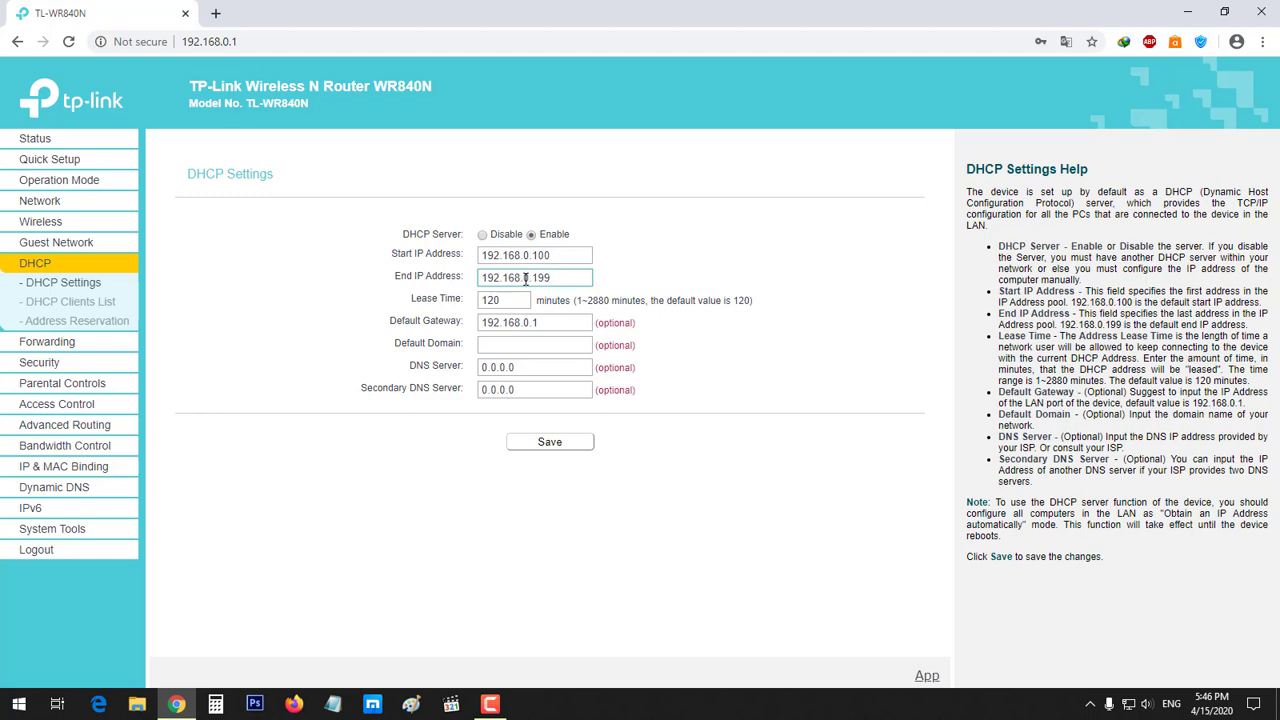
pyautogui.tripleClick(555, 256)
pyautogui.click(651, 266)
# Review the default gateway 192.168.0.1 and the primary and secondary DNS server values
pyautogui.tripleClick(561, 323)
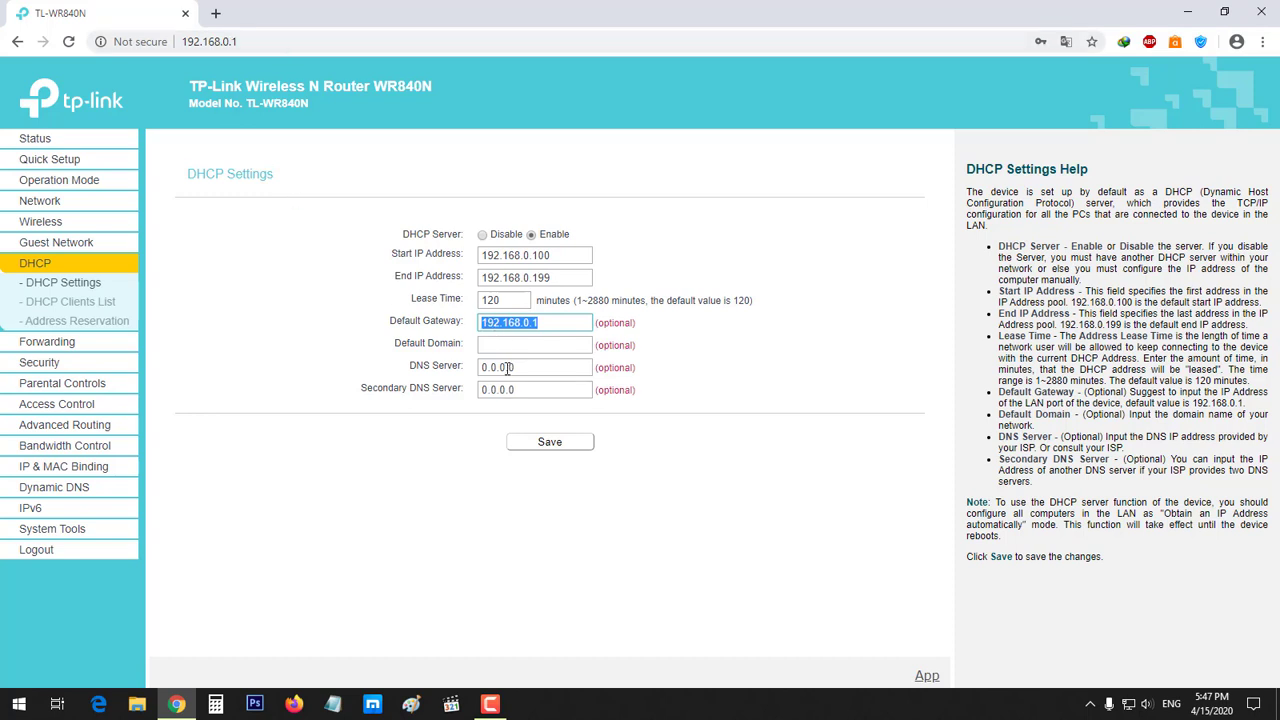
pyautogui.tripleClick(507, 368)
pyautogui.tripleClick(509, 390)
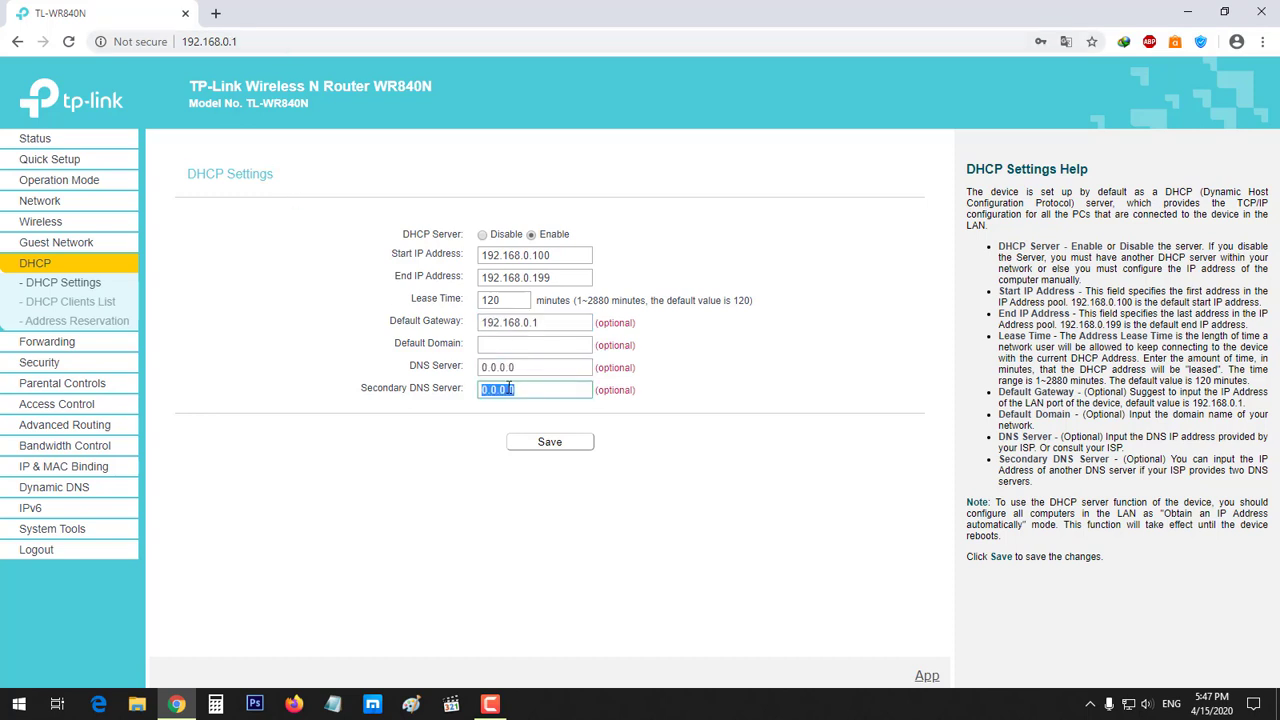
pyautogui.tripleClick(523, 372)
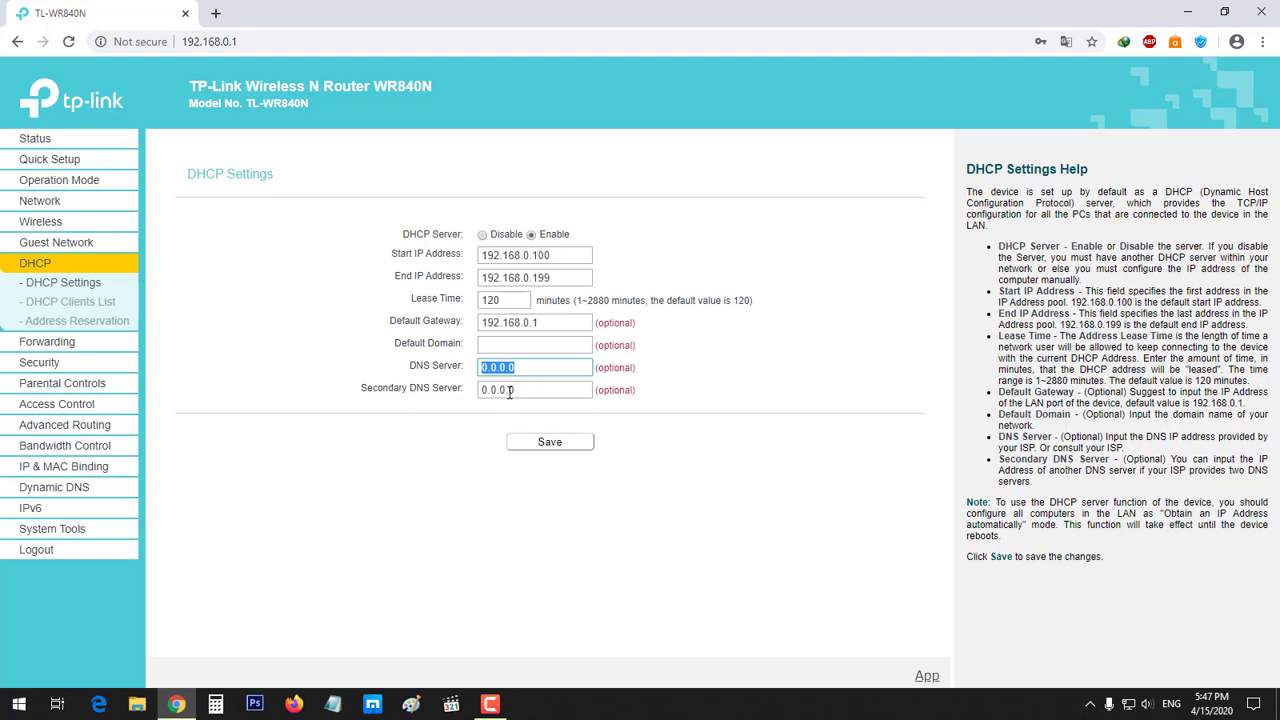
pyautogui.tripleClick(513, 390)
pyautogui.click(415, 427)
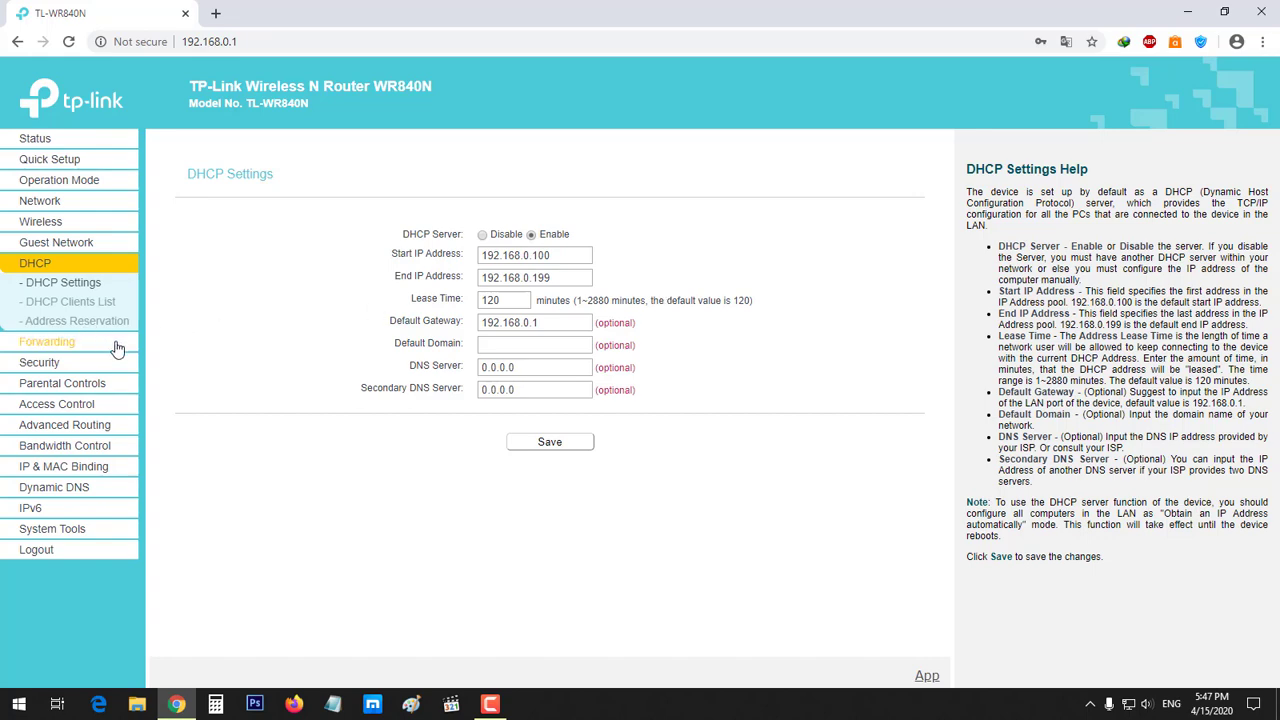
# Step through Virtual Servers, Basic and Advanced Security, Local and Remote Management to Access Control
pyautogui.click(35, 343)
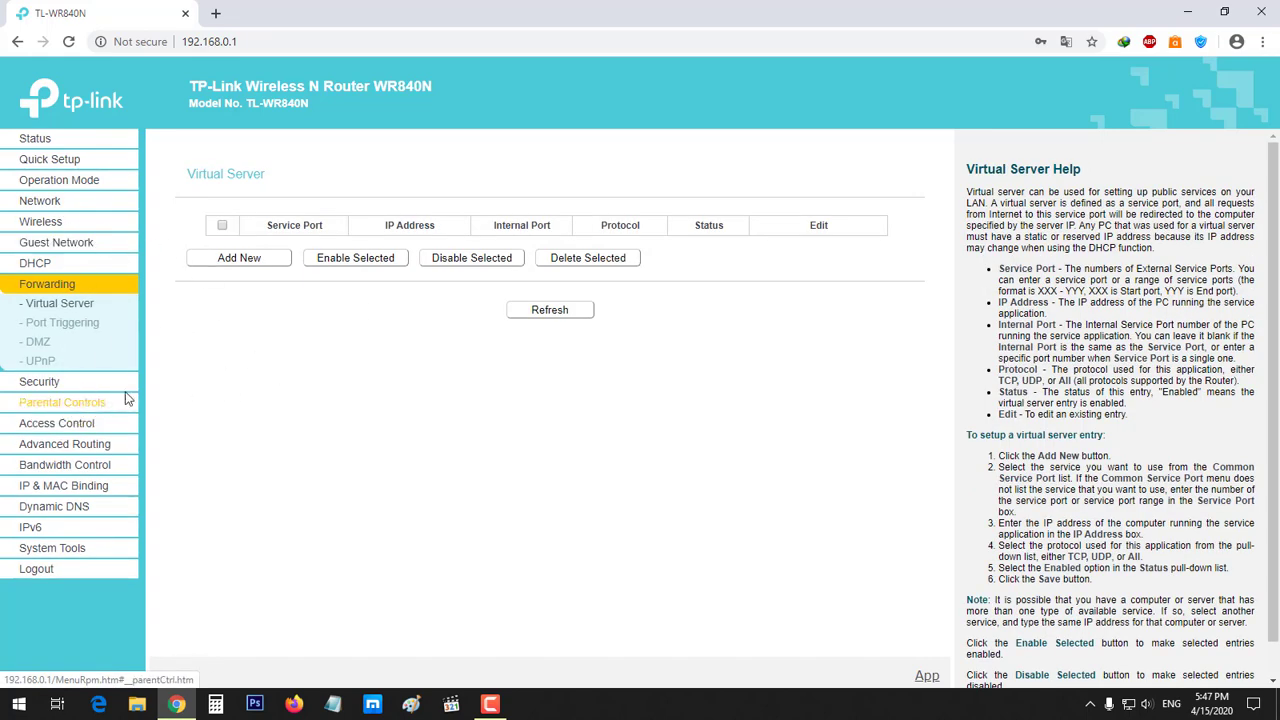
pyautogui.click(57, 387)
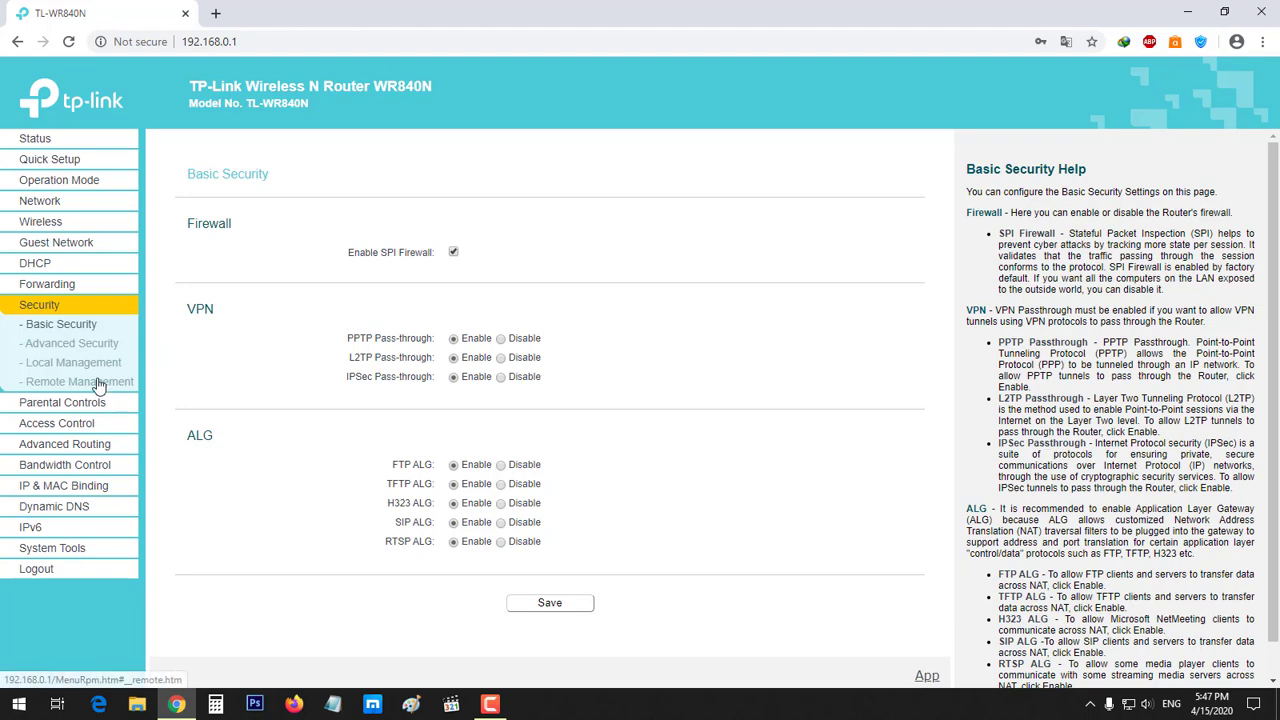
pyautogui.click(82, 344)
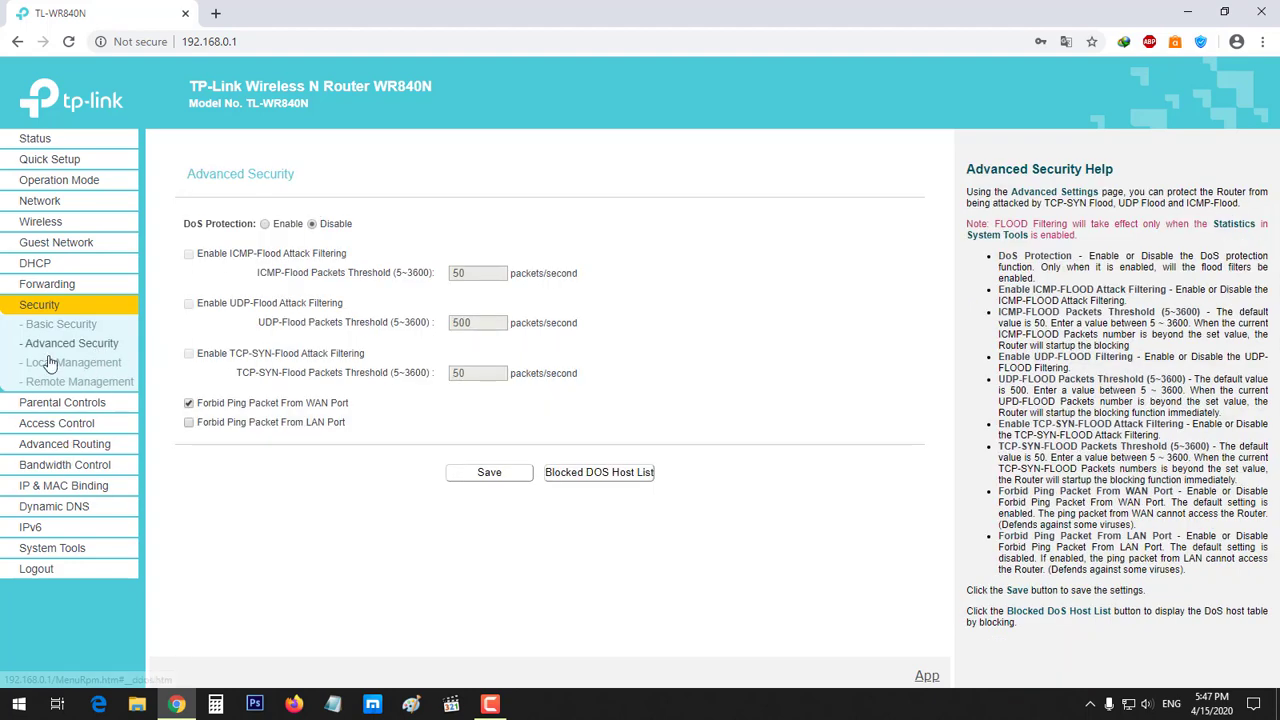
pyautogui.click(50, 364)
pyautogui.click(55, 383)
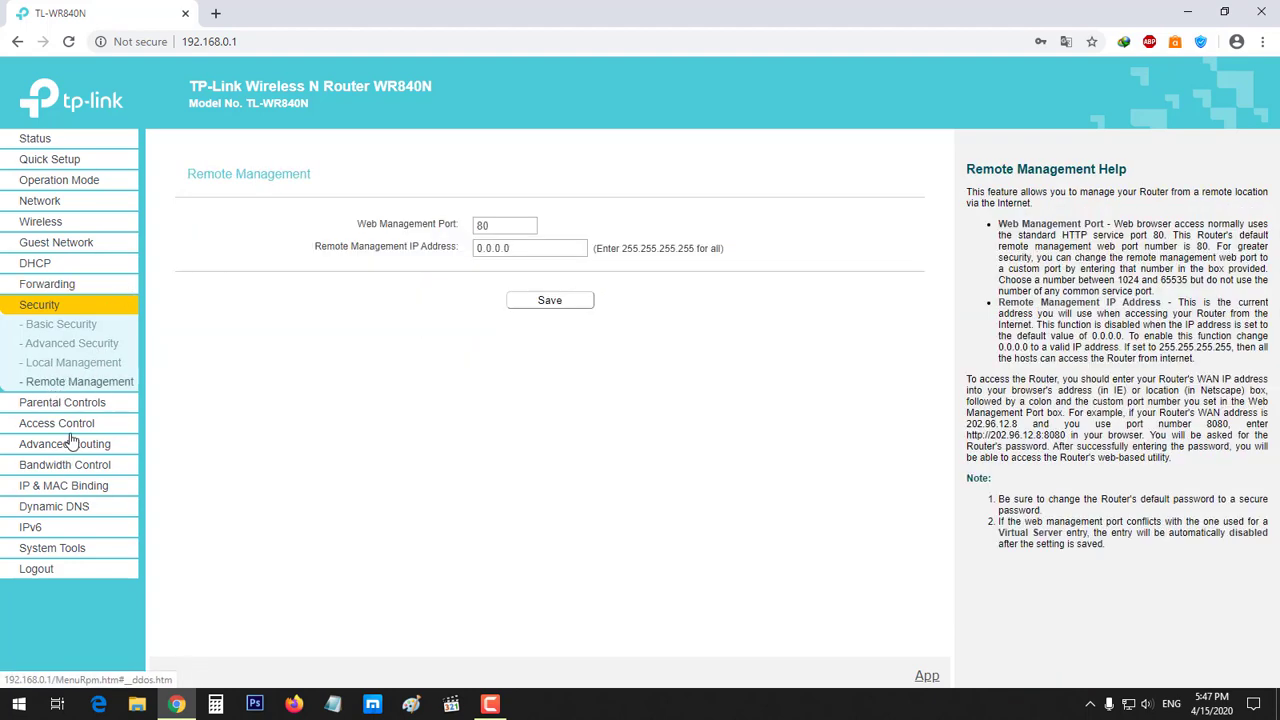
pyautogui.click(72, 423)
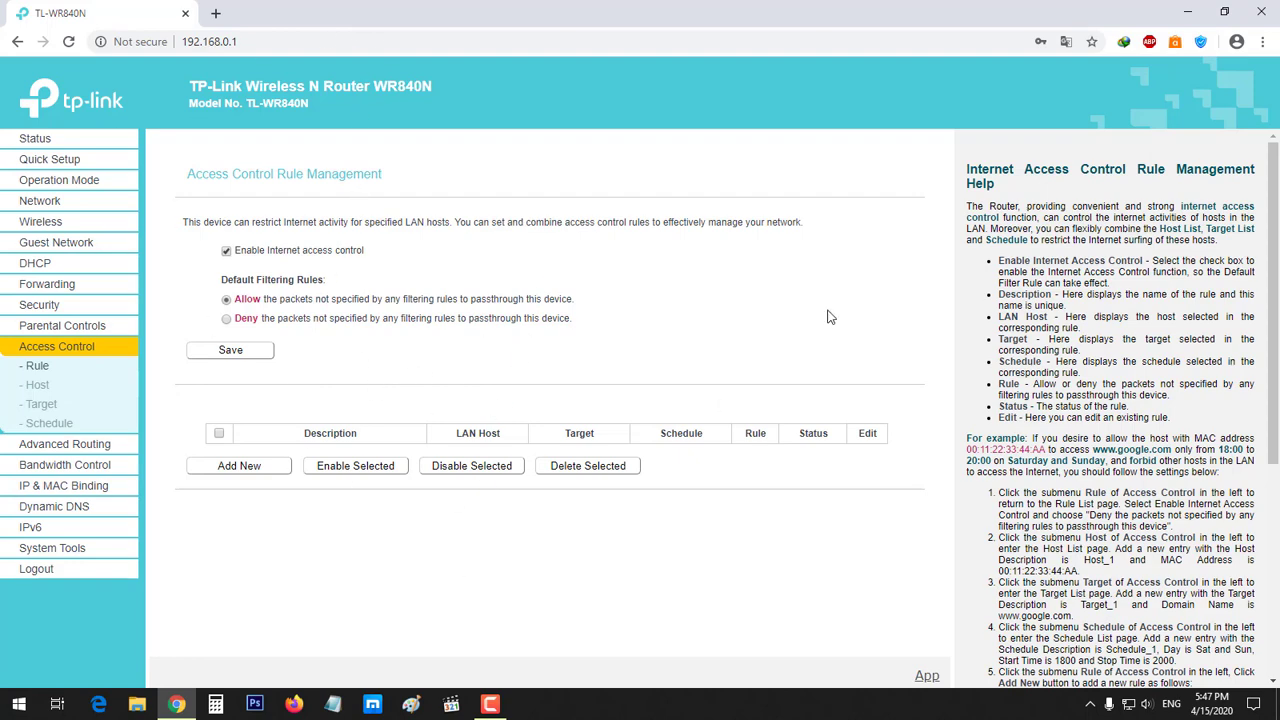
# Browse the Access Control Host, Target and Schedule lists, then return to Rule
pyautogui.click(46, 386)
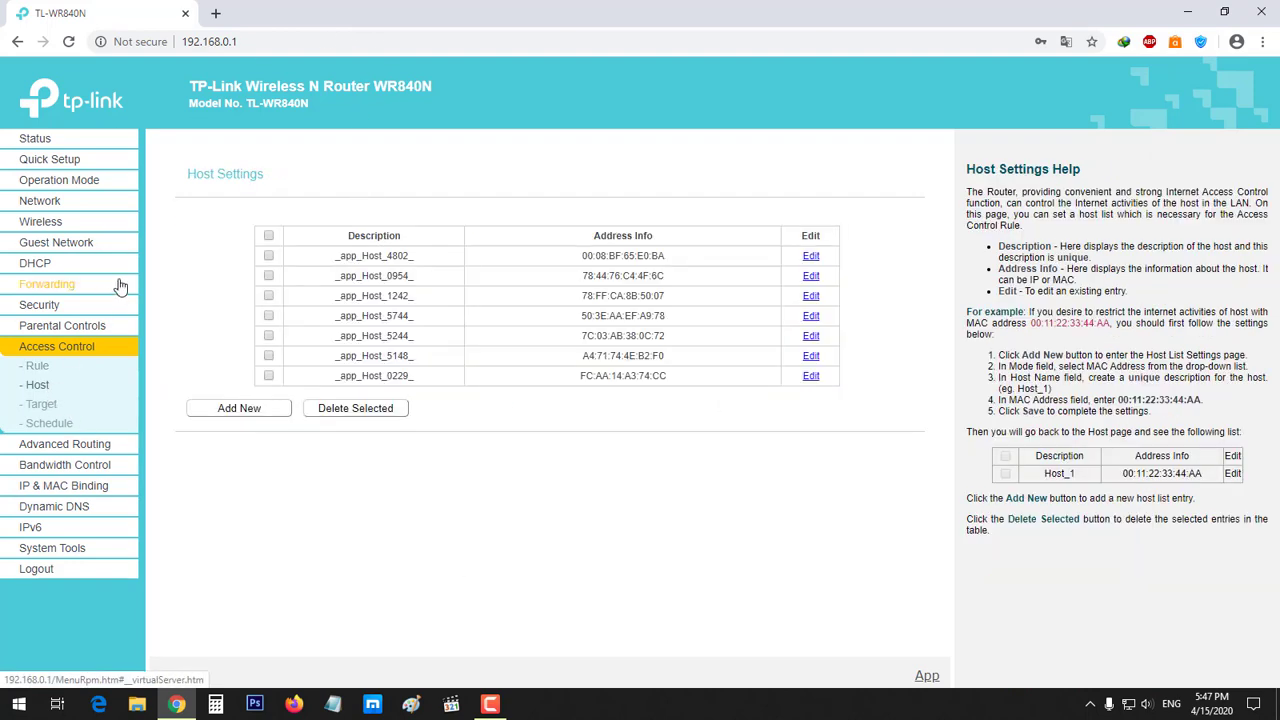
pyautogui.click(58, 408)
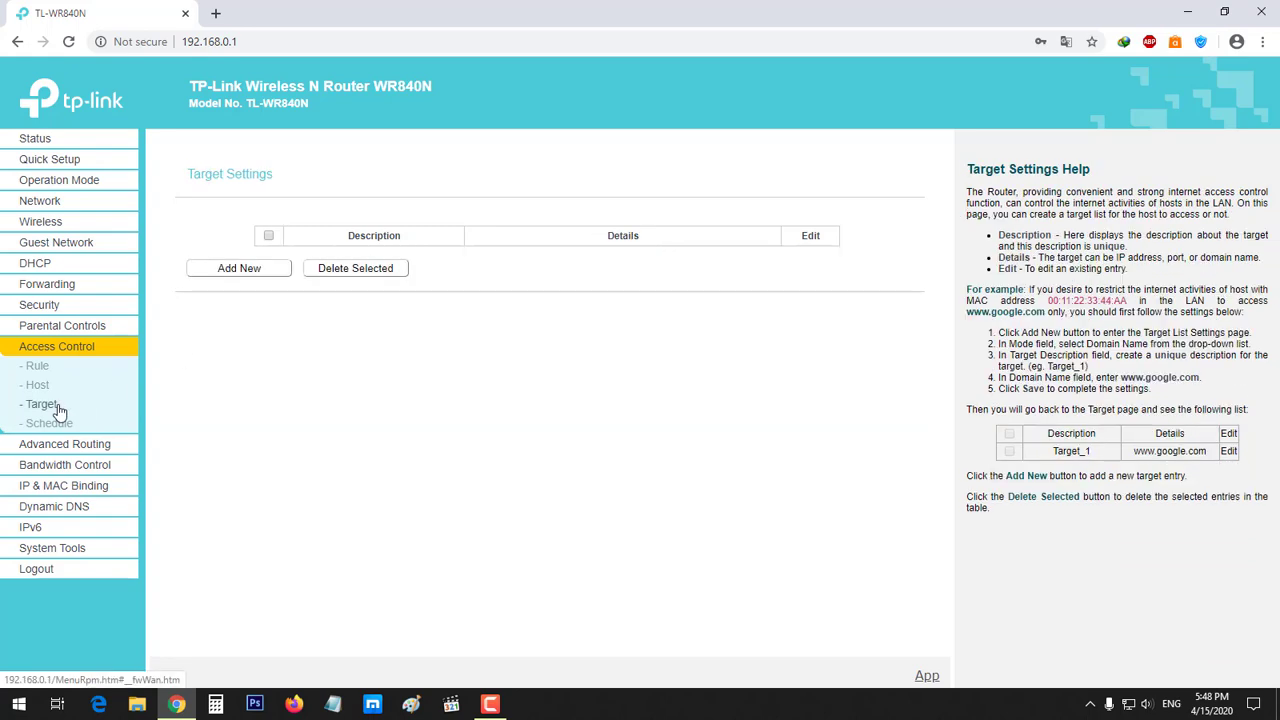
pyautogui.click(38, 386)
pyautogui.click(48, 424)
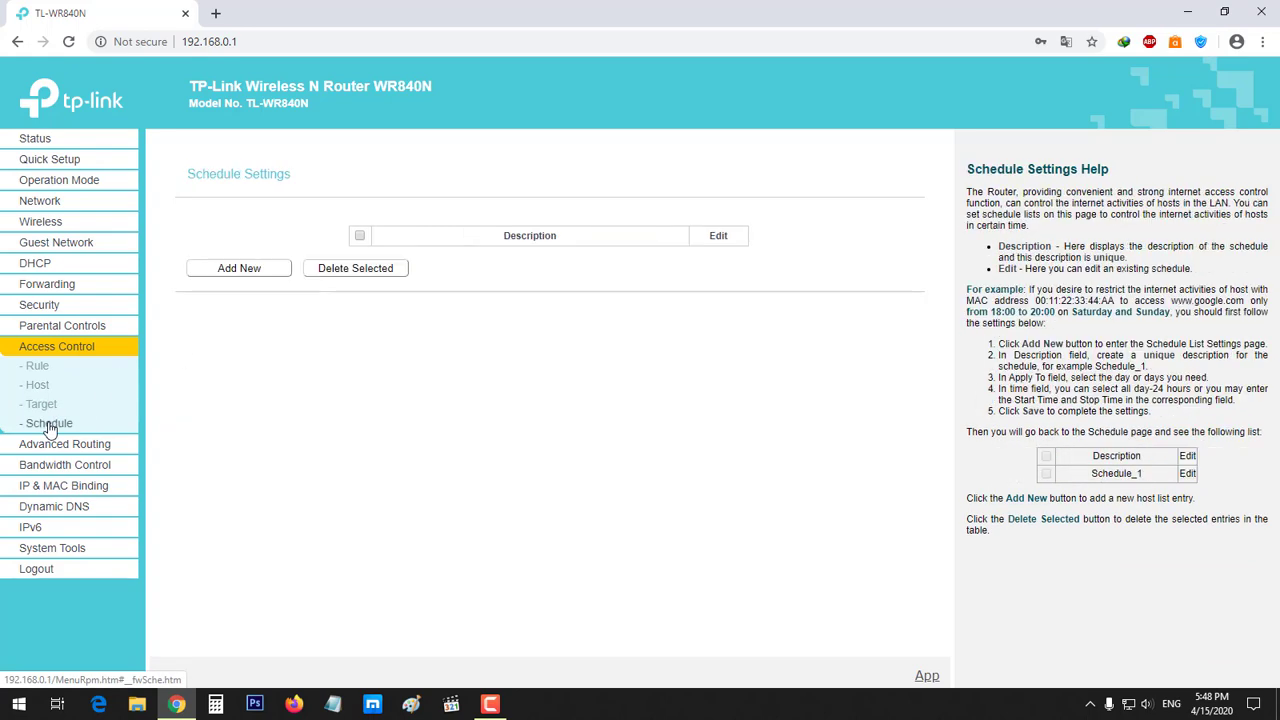
pyautogui.click(37, 367)
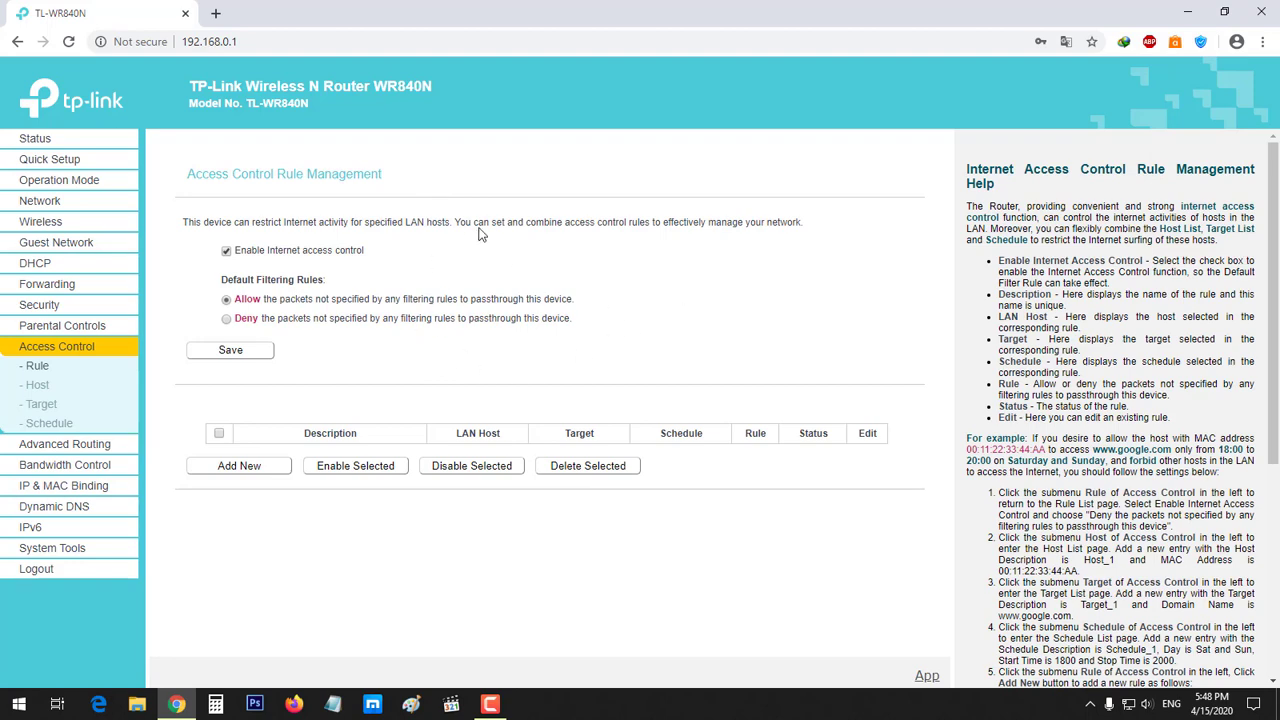
# View the Static Routing list and the System Routing Table under Advanced Routing
pyautogui.click(86, 444)
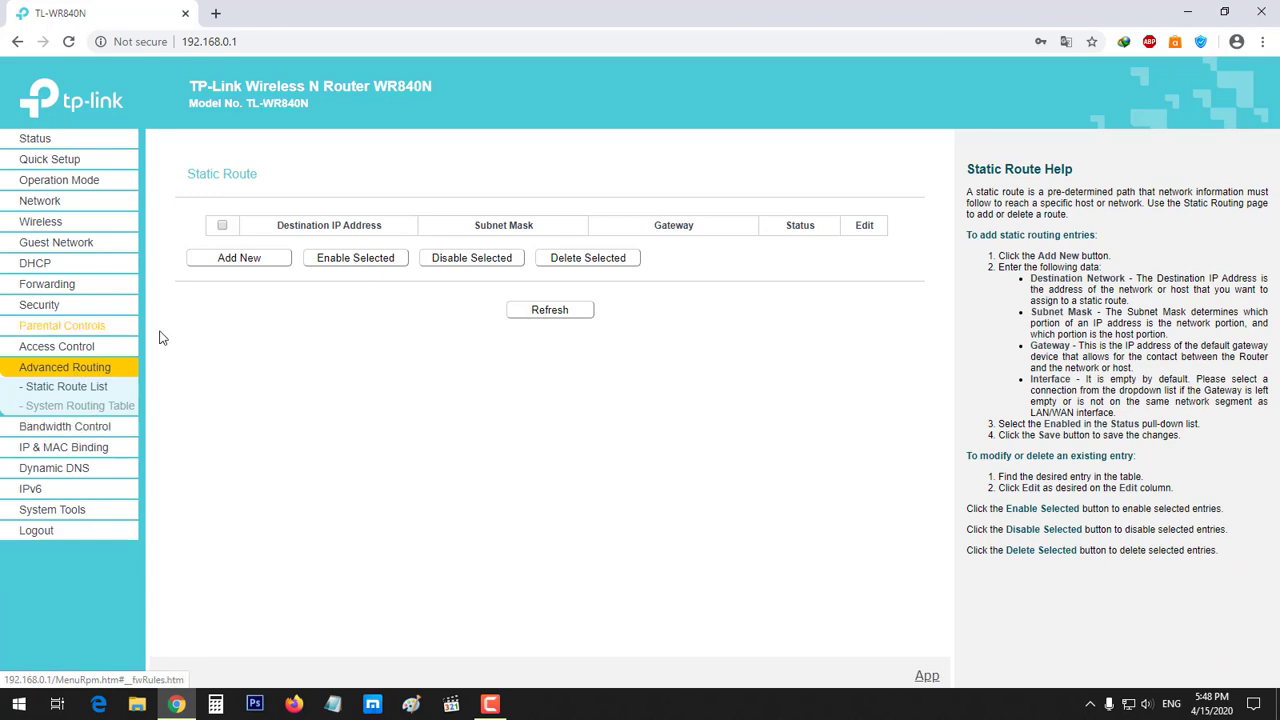
pyautogui.click(80, 405)
pyautogui.click(78, 389)
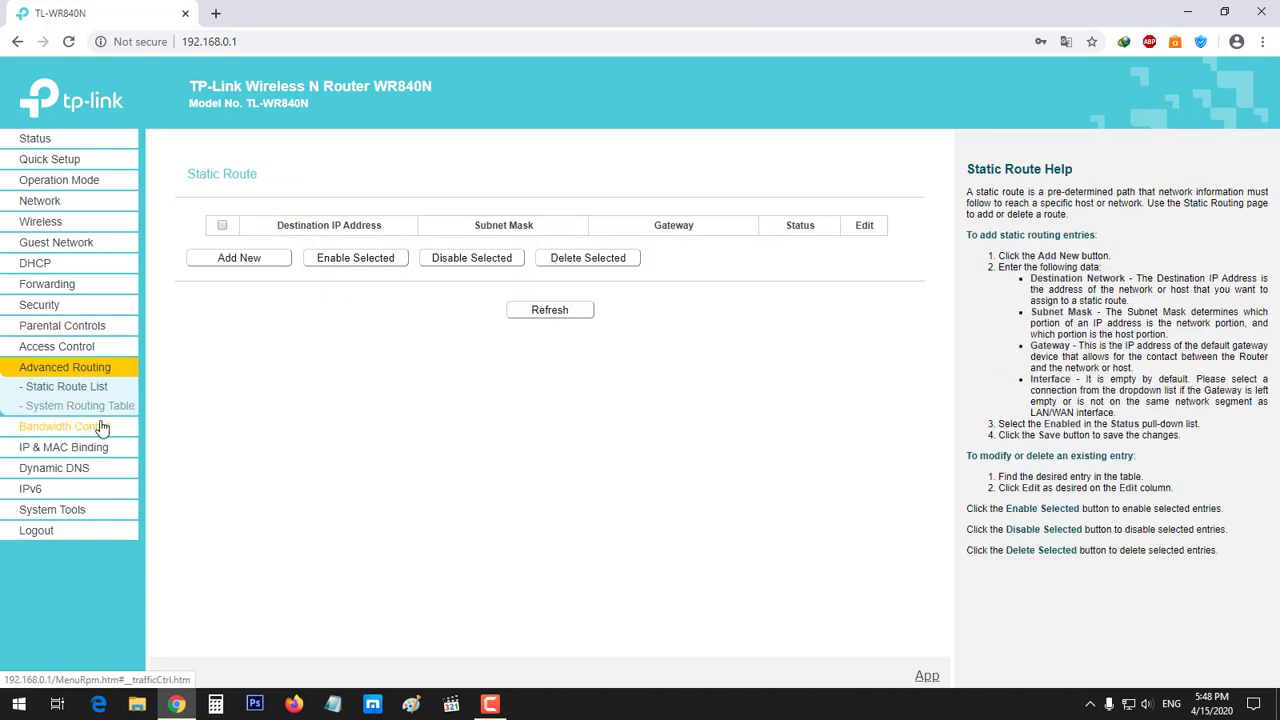
pyautogui.click(78, 405)
# Visit Bandwidth Control, check Dynamic DNS providers leaving No-IP, and reach IPv6 Status
pyautogui.click(86, 427)
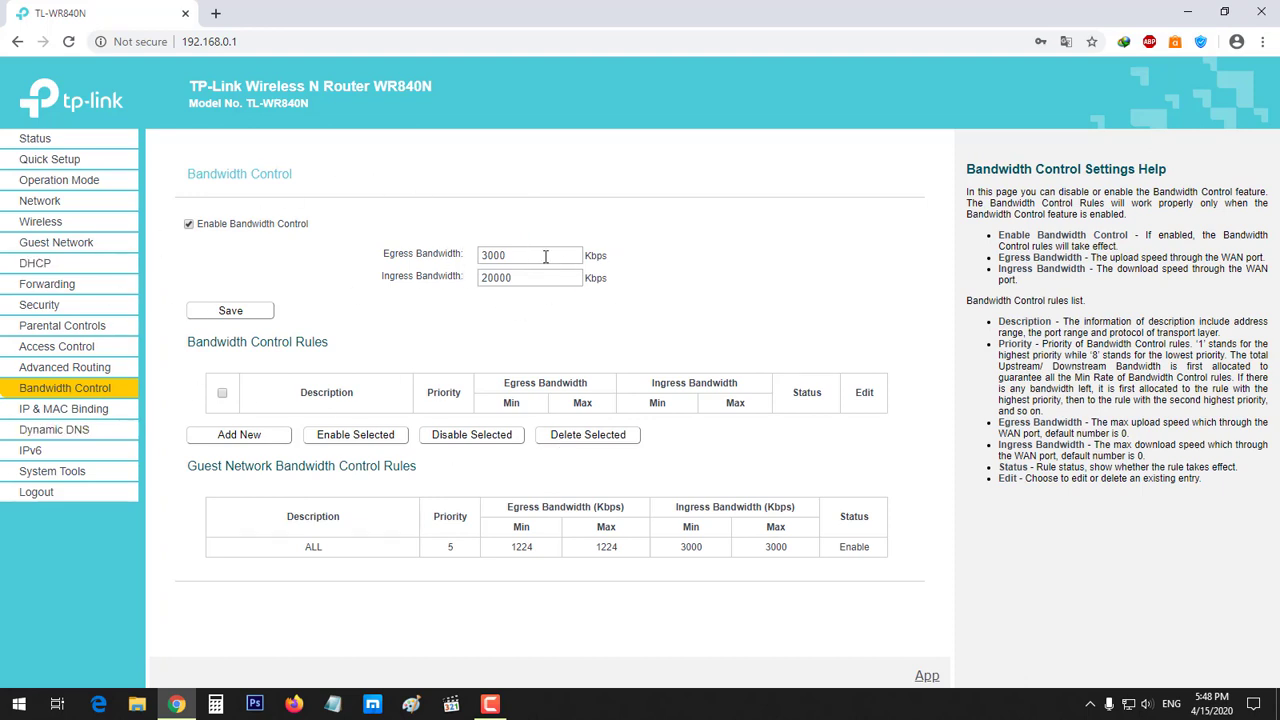
pyautogui.click(90, 429)
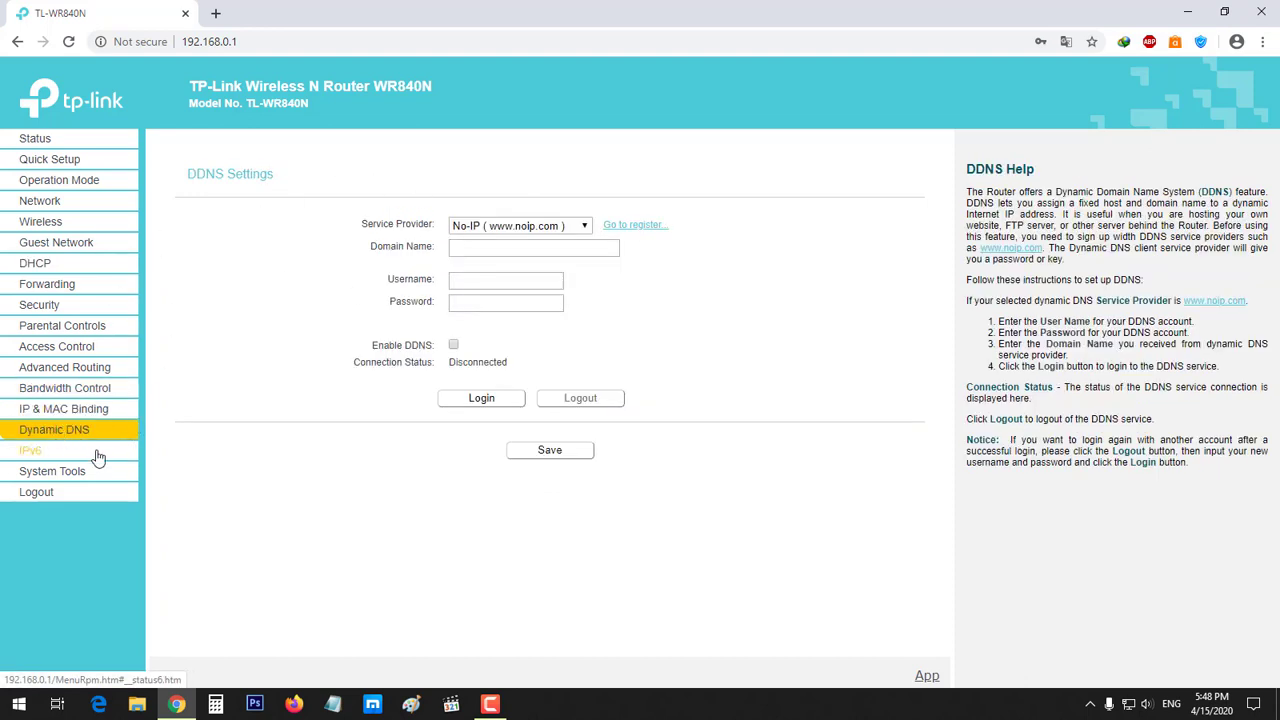
pyautogui.click(533, 228)
pyautogui.click(741, 218)
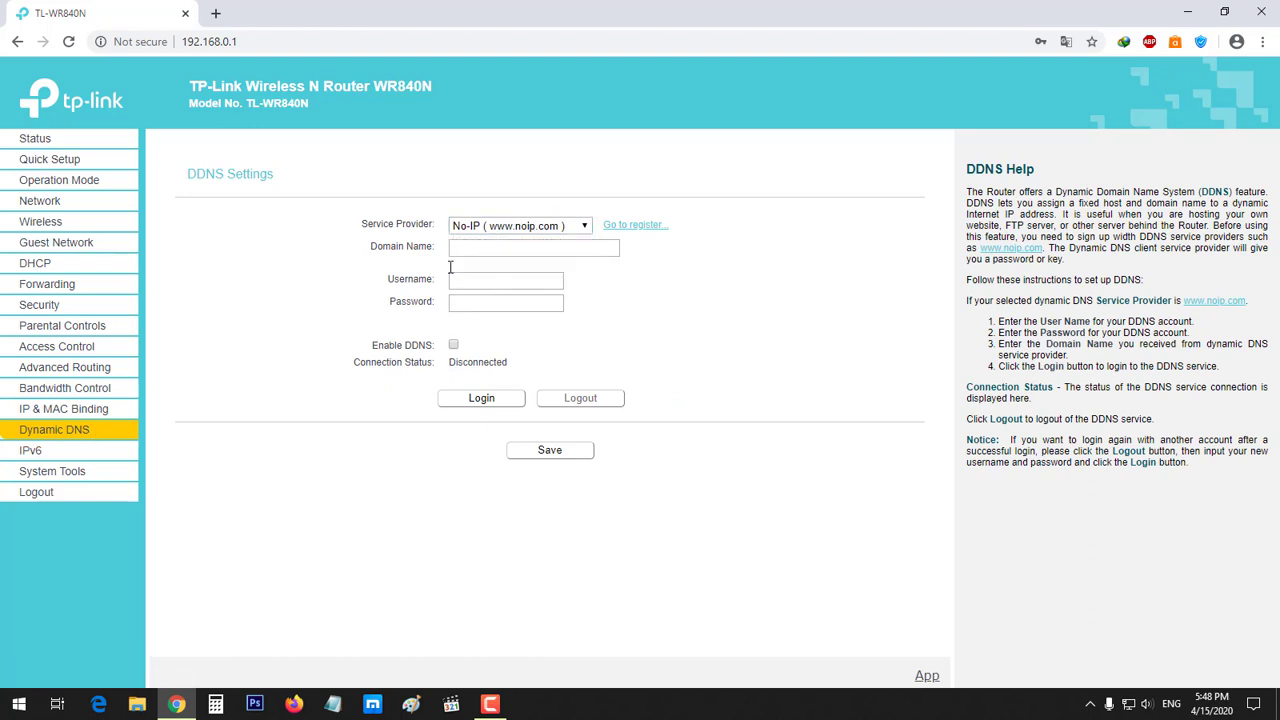
pyautogui.click(45, 453)
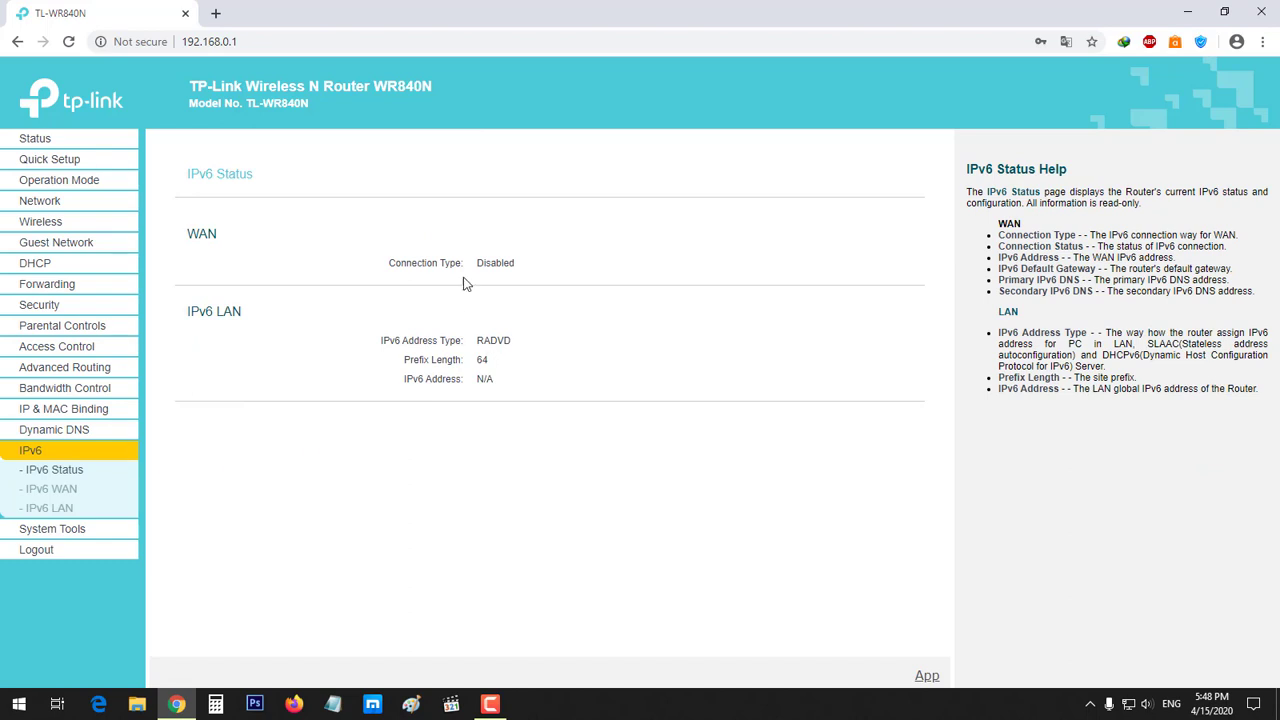
# View the IPv6 WAN, IPv6 LAN and Time Settings pages, ending on Diagnostic Tools
pyautogui.click(62, 490)
pyautogui.click(65, 510)
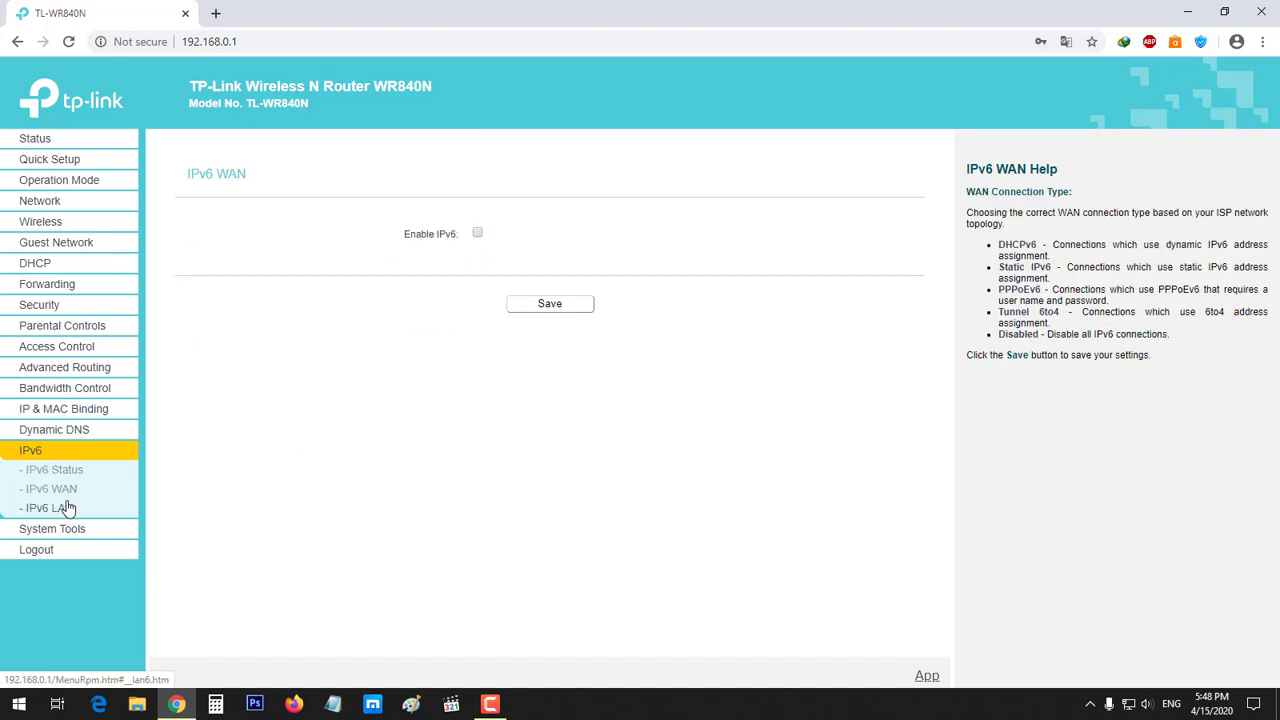
pyautogui.click(71, 530)
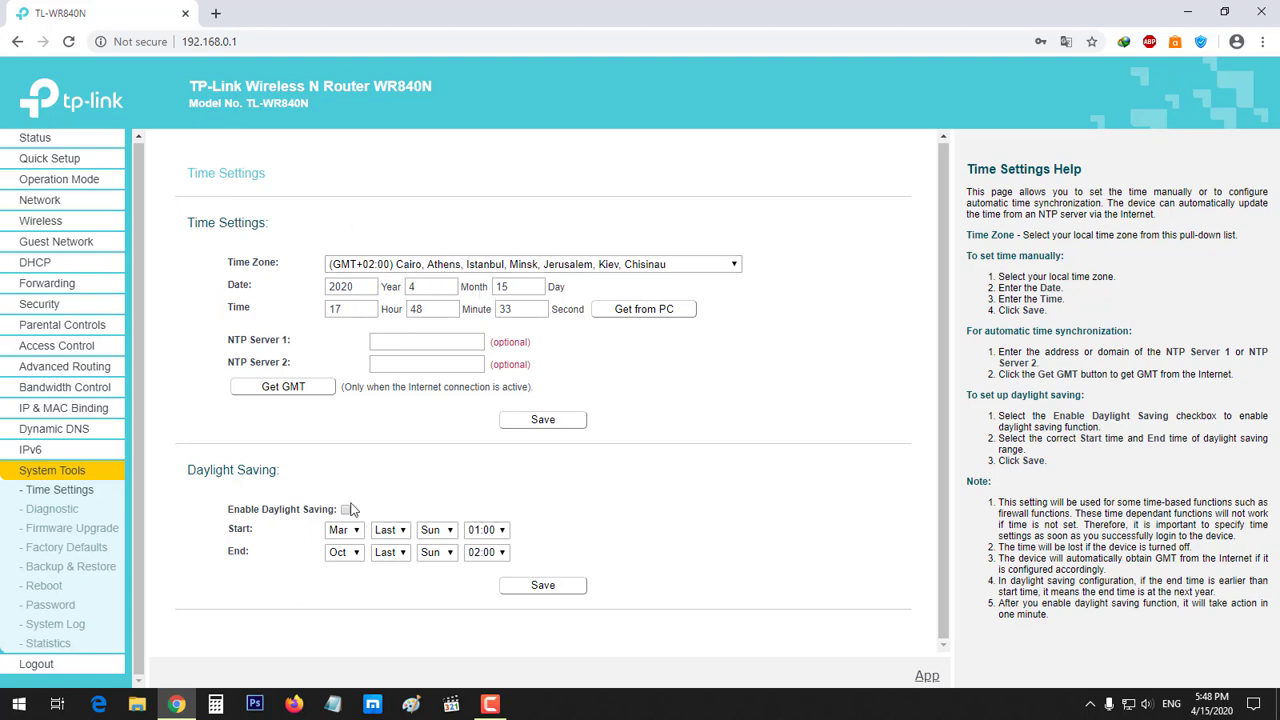
pyautogui.click(62, 510)
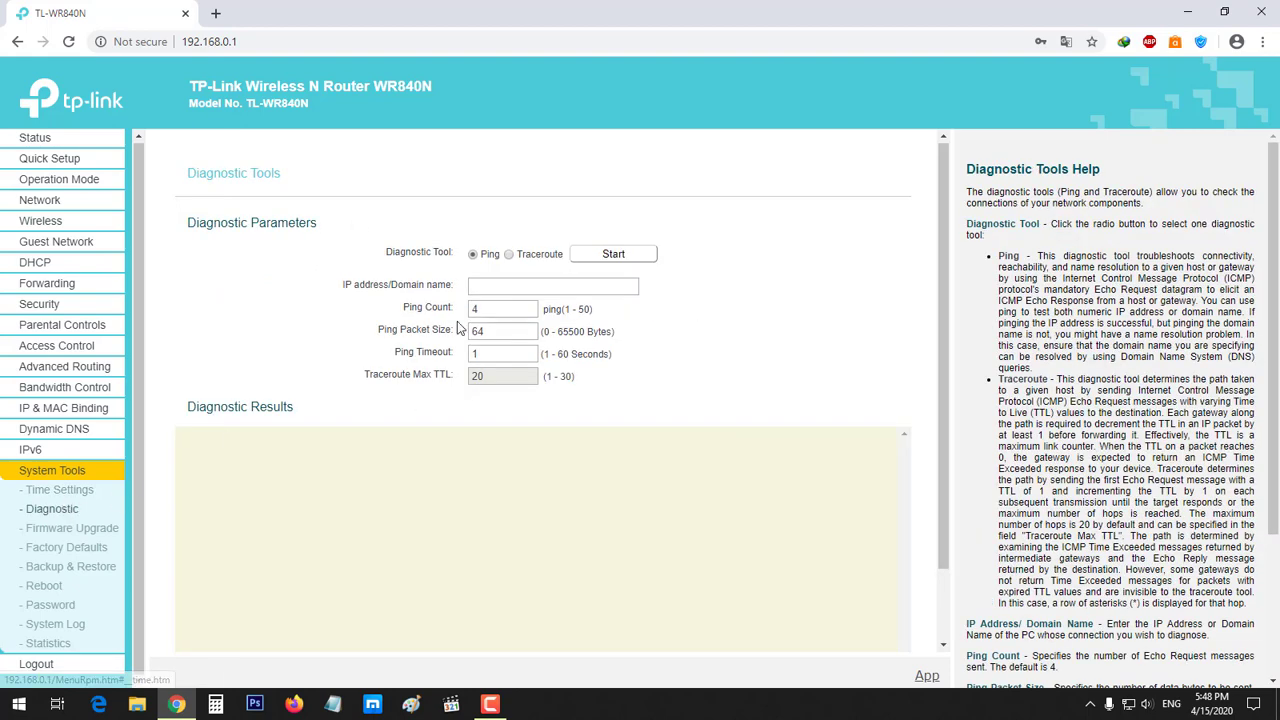
# Scroll through the Ping/Traceroute diagnostics, then move to the Firmware Upgrade page
pyautogui.scroll(-1, 456, 340)
pyautogui.scroll(1, 459, 363)
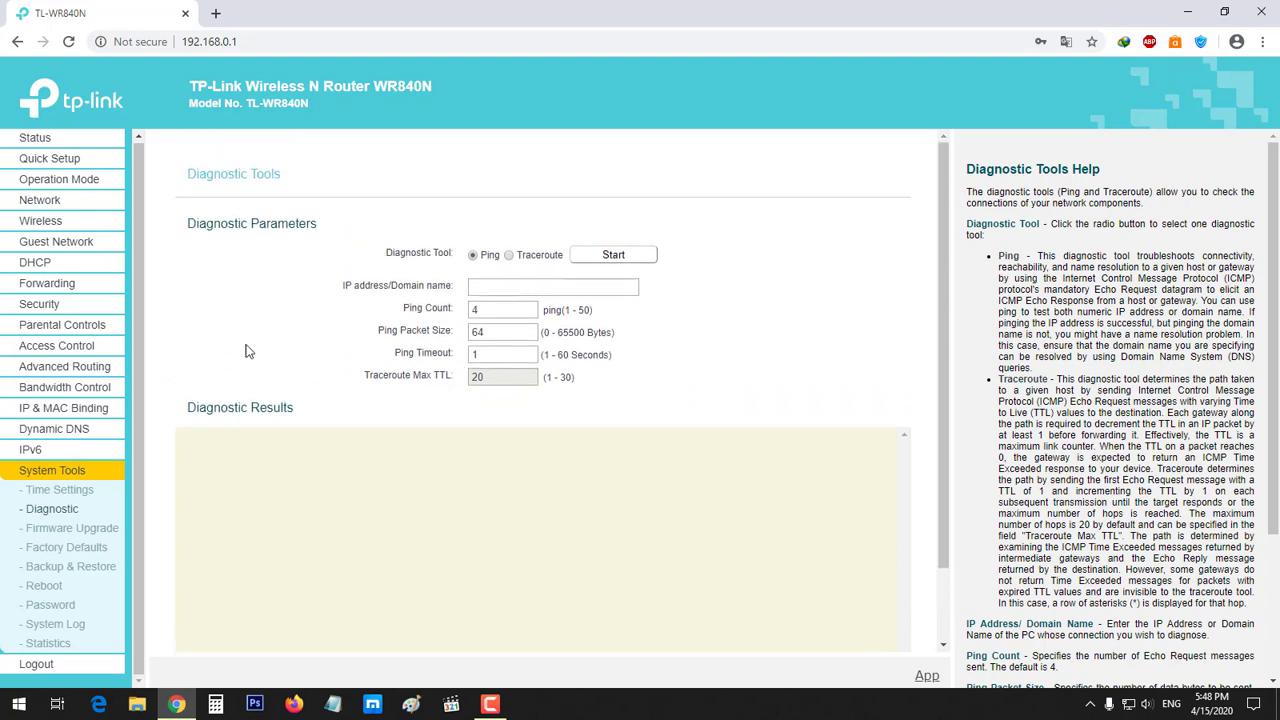
pyautogui.click(60, 529)
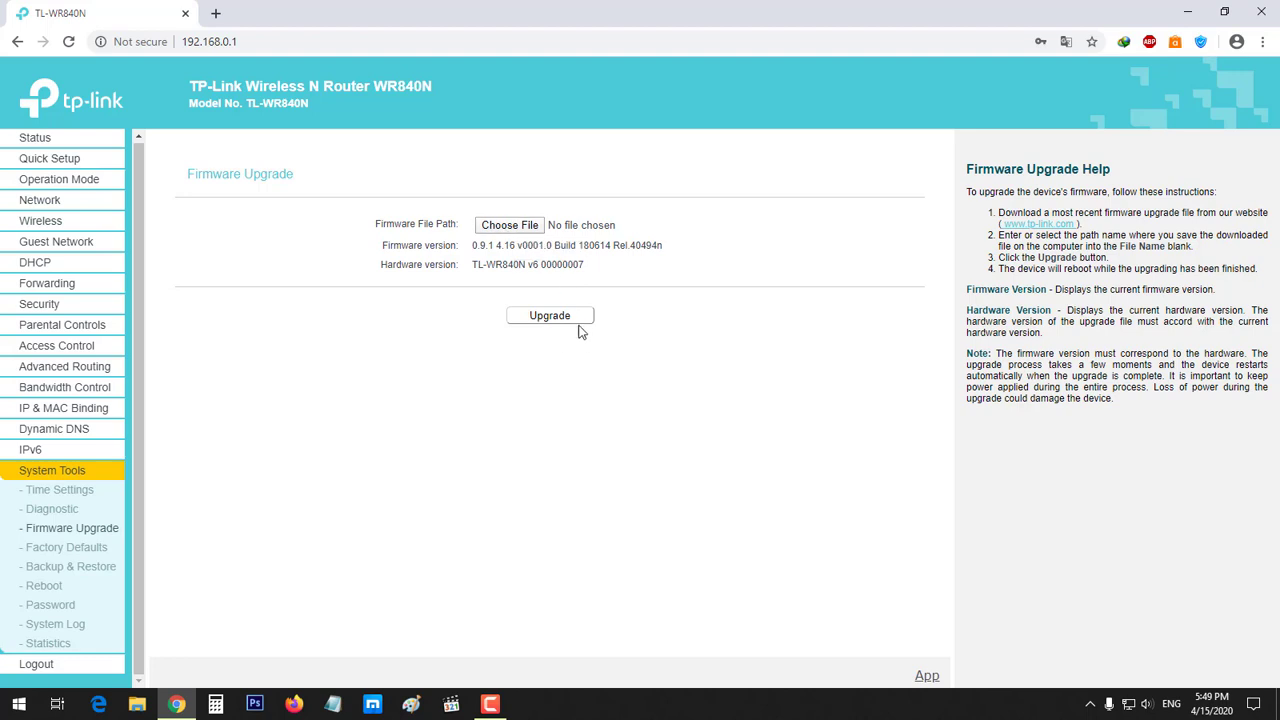
# Step through Factory Defaults, Backup & Restore and Reboot under System Tools
pyautogui.click(78, 550)
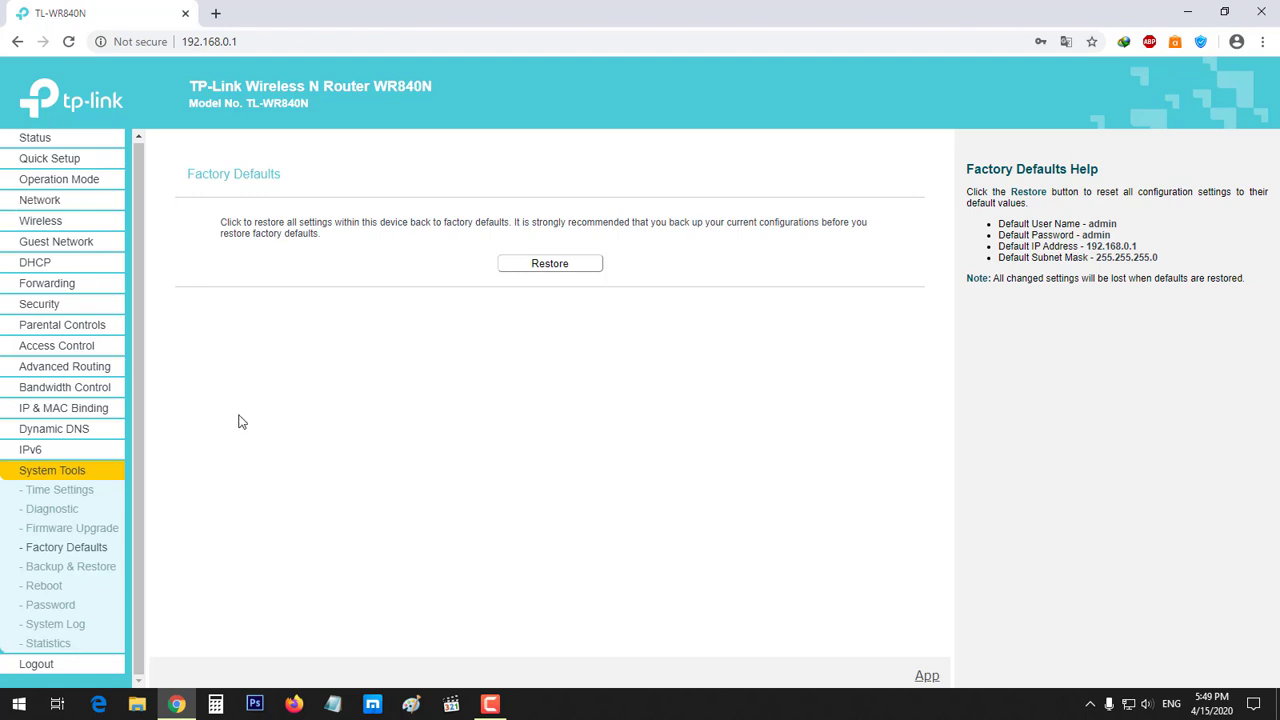
pyautogui.click(97, 564)
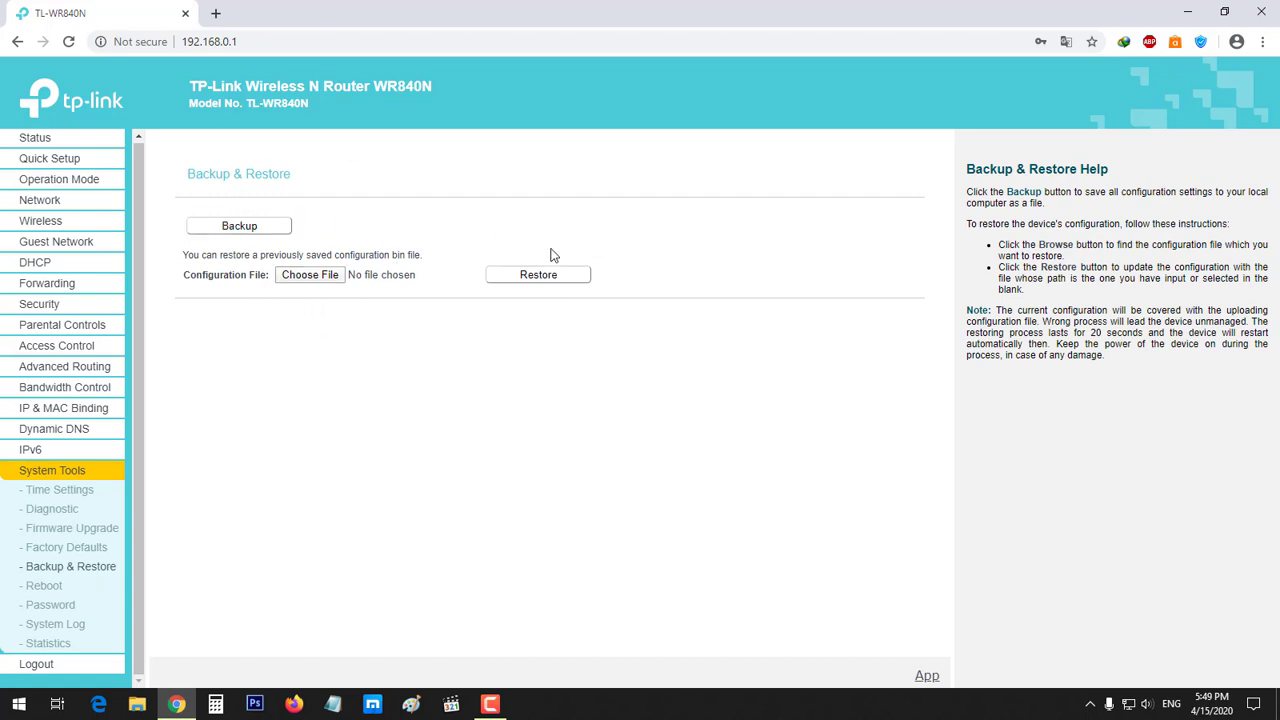
pyautogui.click(42, 586)
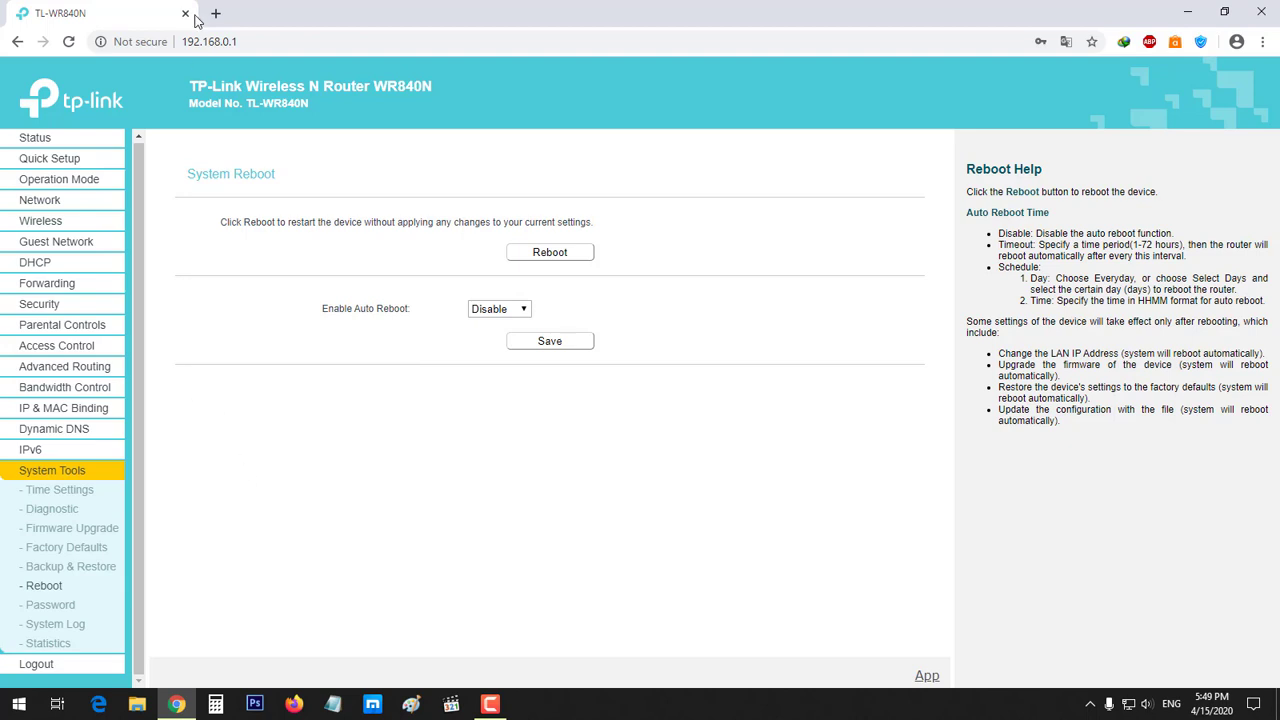
pyautogui.click(246, 41)
pyautogui.click(668, 552)
pyautogui.click(508, 312)
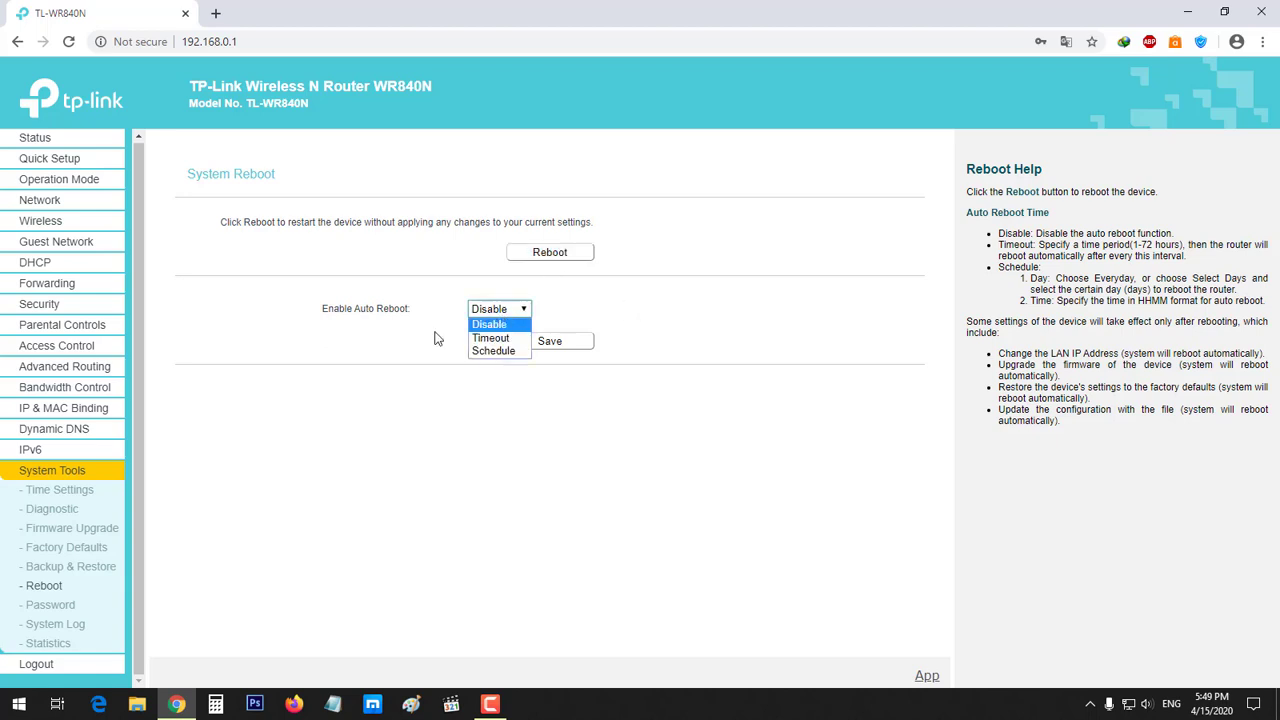
pyautogui.click(380, 352)
pyautogui.moveTo(312, 316); pyautogui.dragTo(425, 310)
pyautogui.click(405, 338)
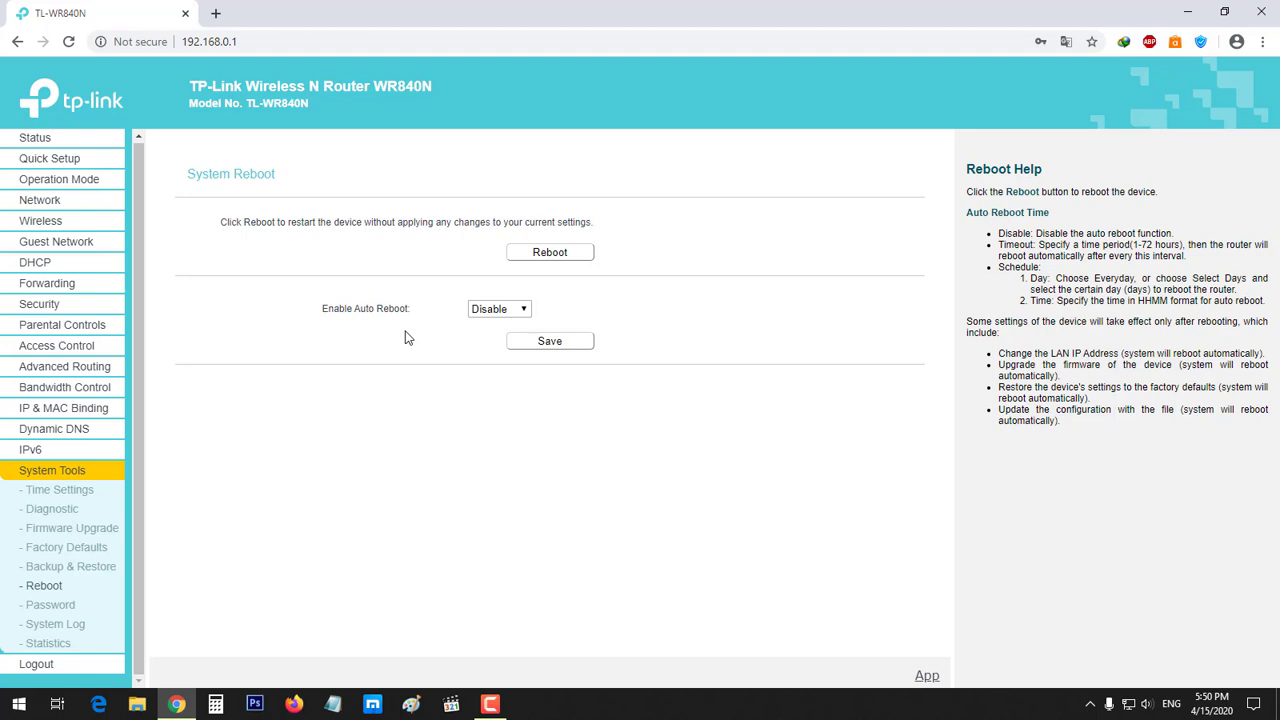
pyautogui.click(500, 311)
pyautogui.click(500, 339)
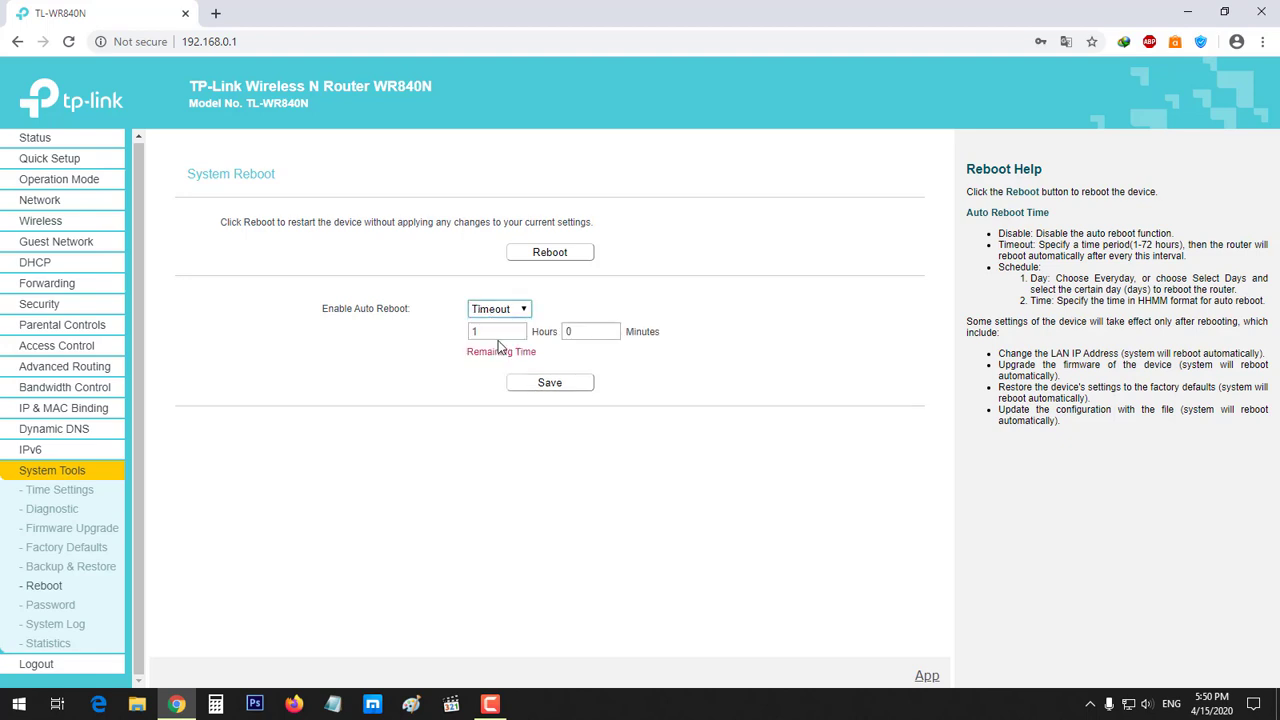
pyautogui.press('Tab')
pyautogui.click(503, 312)
pyautogui.click(496, 354)
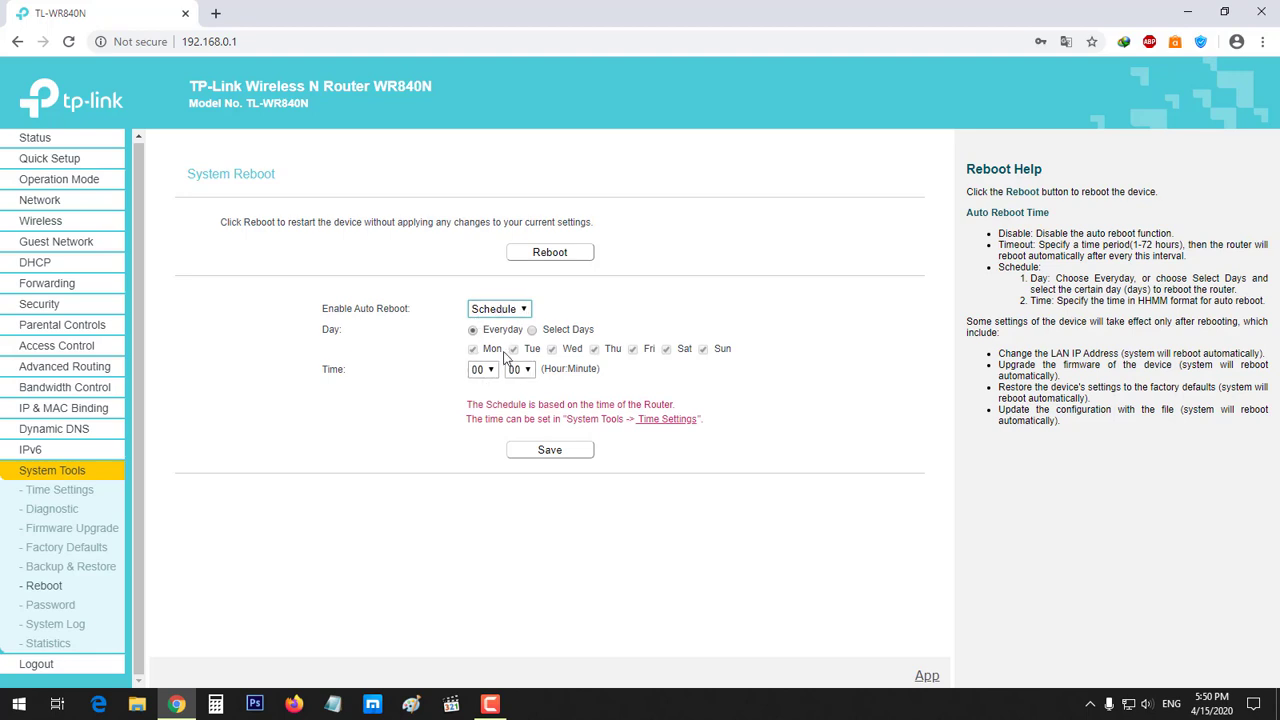
pyautogui.click(800, 398)
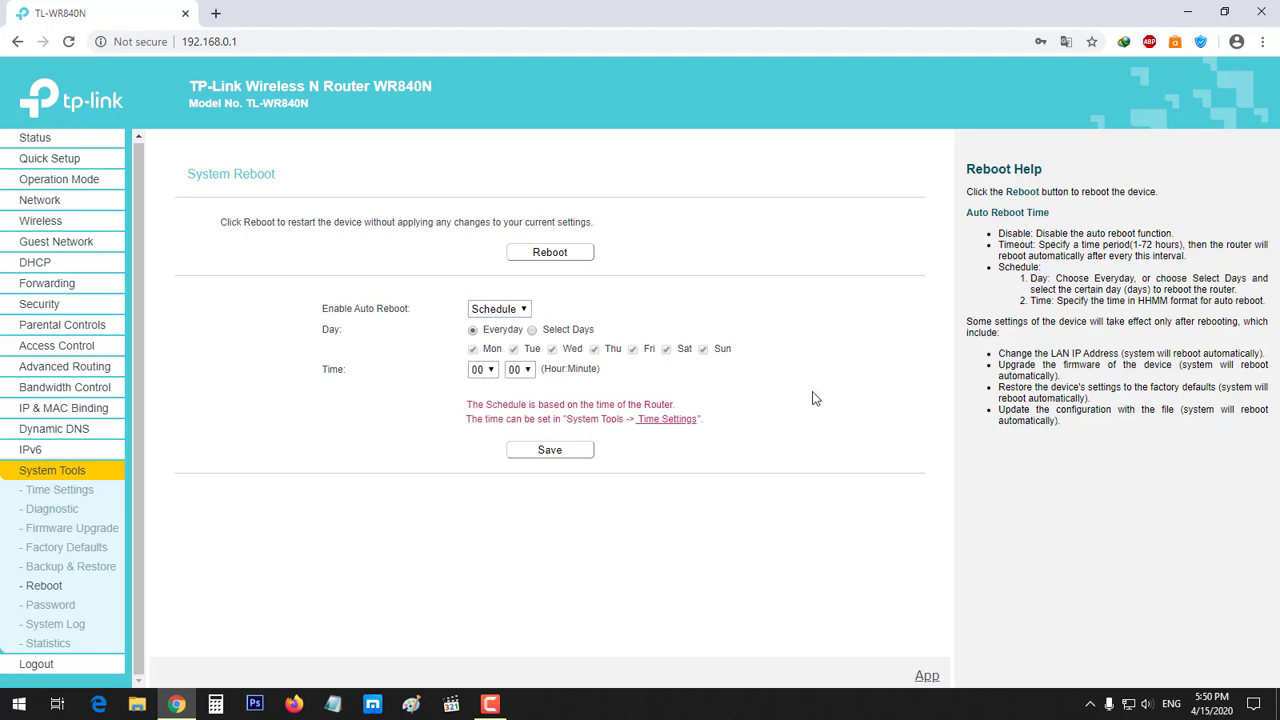
pyautogui.click(563, 336)
pyautogui.click(473, 331)
pyautogui.click(506, 311)
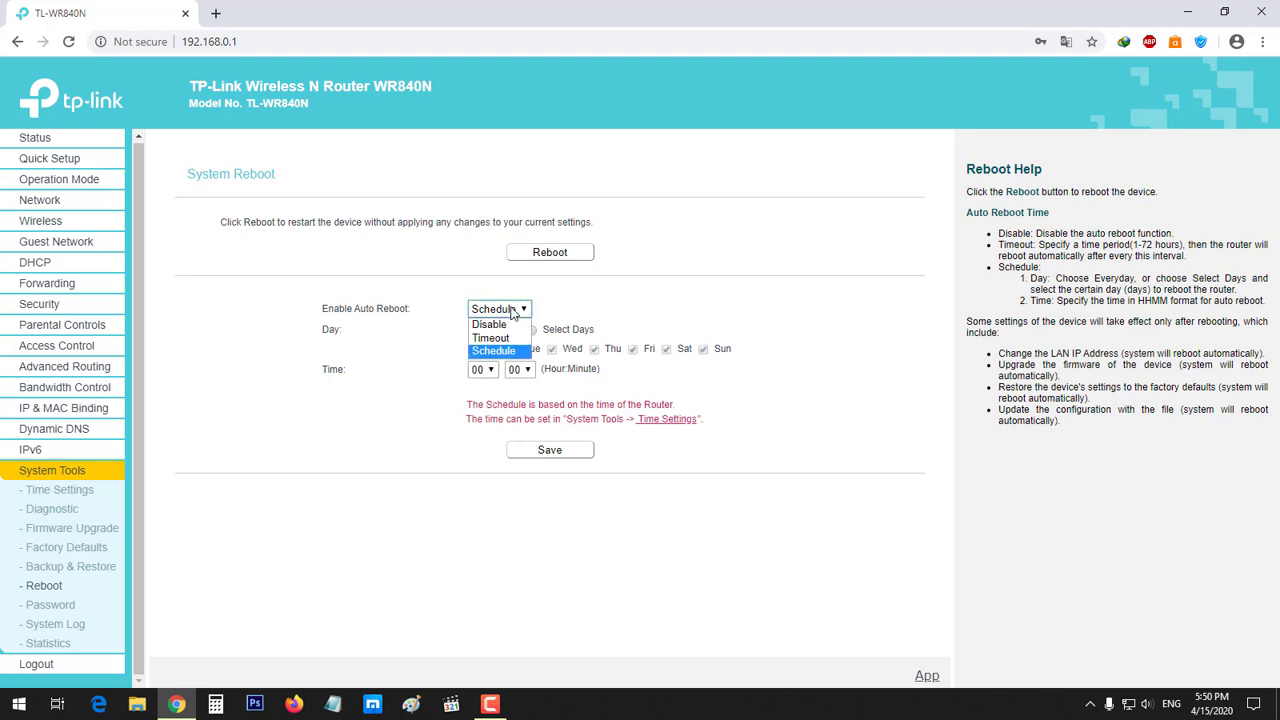
pyautogui.click(502, 322)
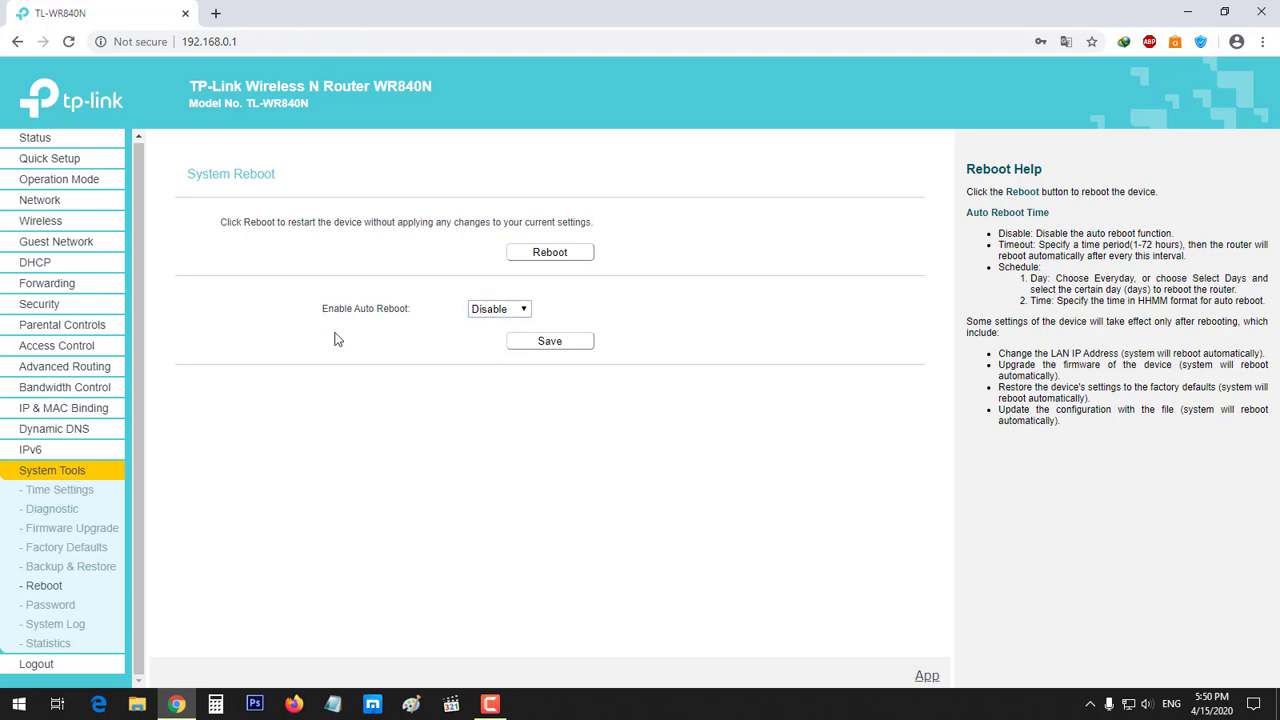
pyautogui.tripleClick(385, 306)
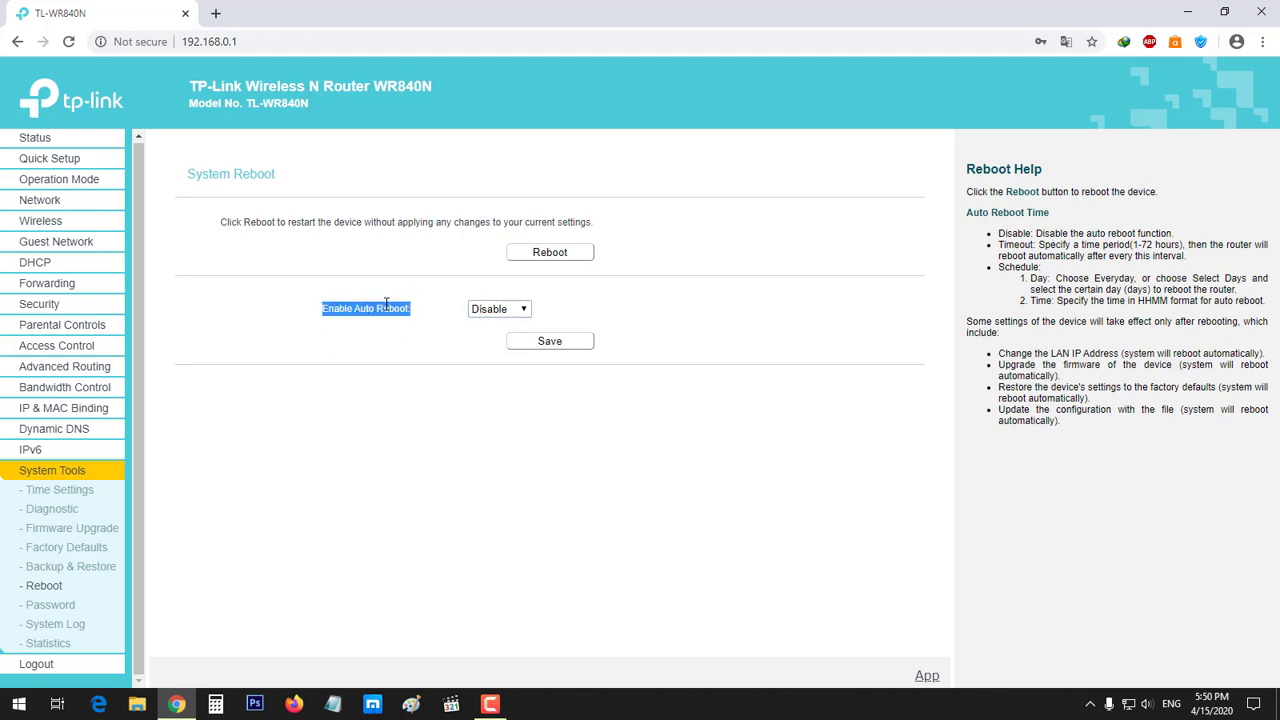
# On the Password page, go through the old and new user name and password fields
pyautogui.click(45, 605)
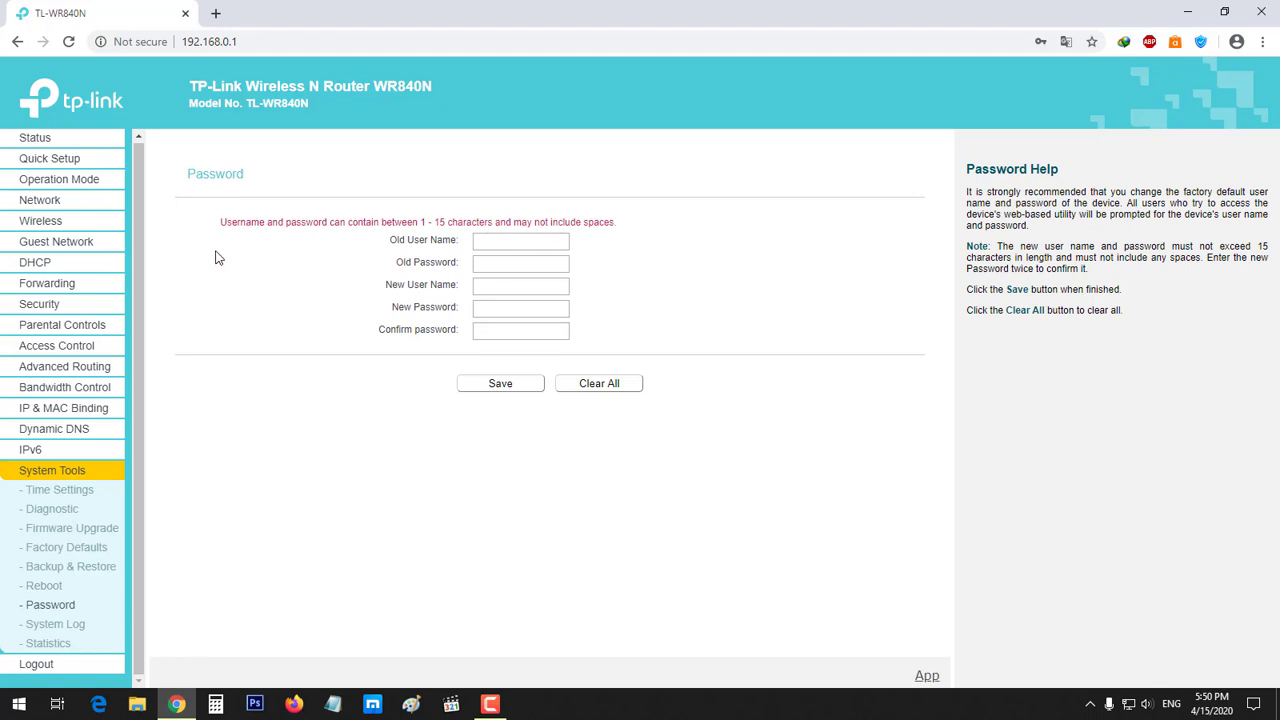
pyautogui.click(519, 239)
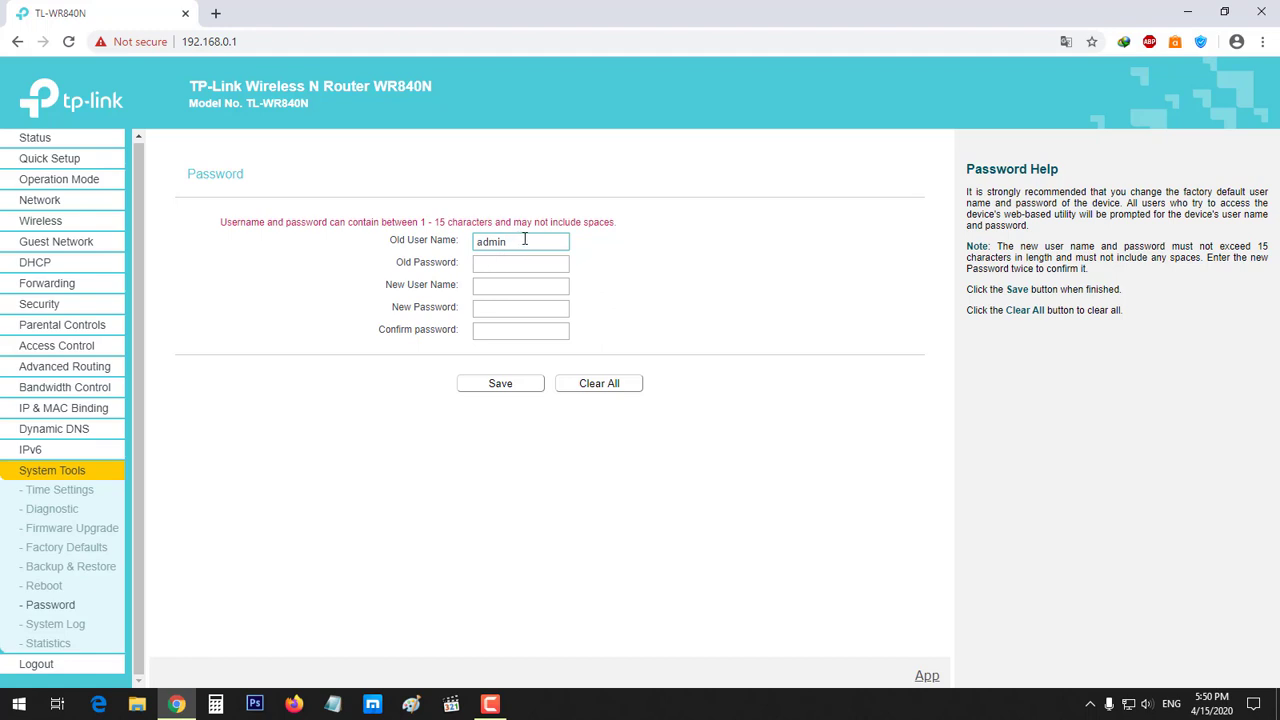
pyautogui.moveTo(524, 239); pyautogui.dragTo(455, 245)
pyautogui.click(519, 244)
pyautogui.click(525, 262)
pyautogui.moveTo(462, 265)
pyautogui.mouseDown()
pyautogui.moveTo(394, 268)
pyautogui.moveTo(460, 270)
pyautogui.mouseUp()
pyautogui.click(514, 266)
pyautogui.click(520, 266)
pyautogui.click(492, 287)
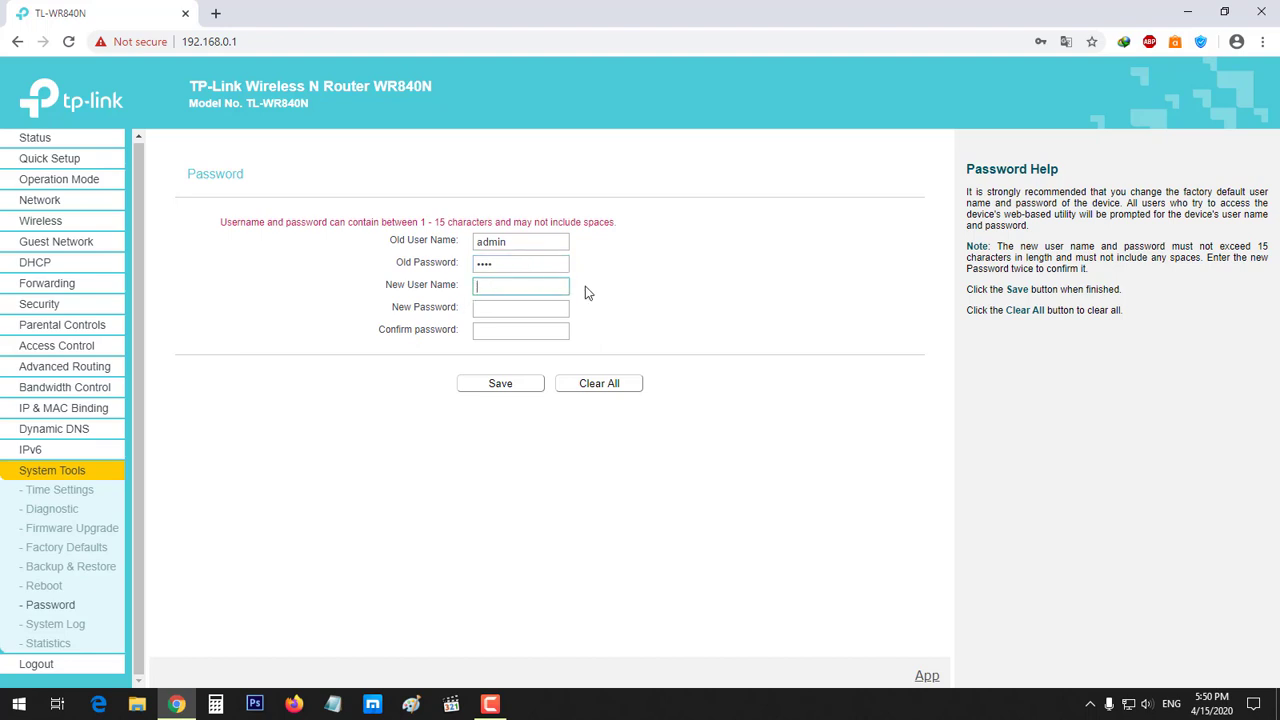
pyautogui.click(498, 313)
pyautogui.click(497, 333)
pyautogui.click(493, 288)
pyautogui.click(484, 309)
pyautogui.click(491, 329)
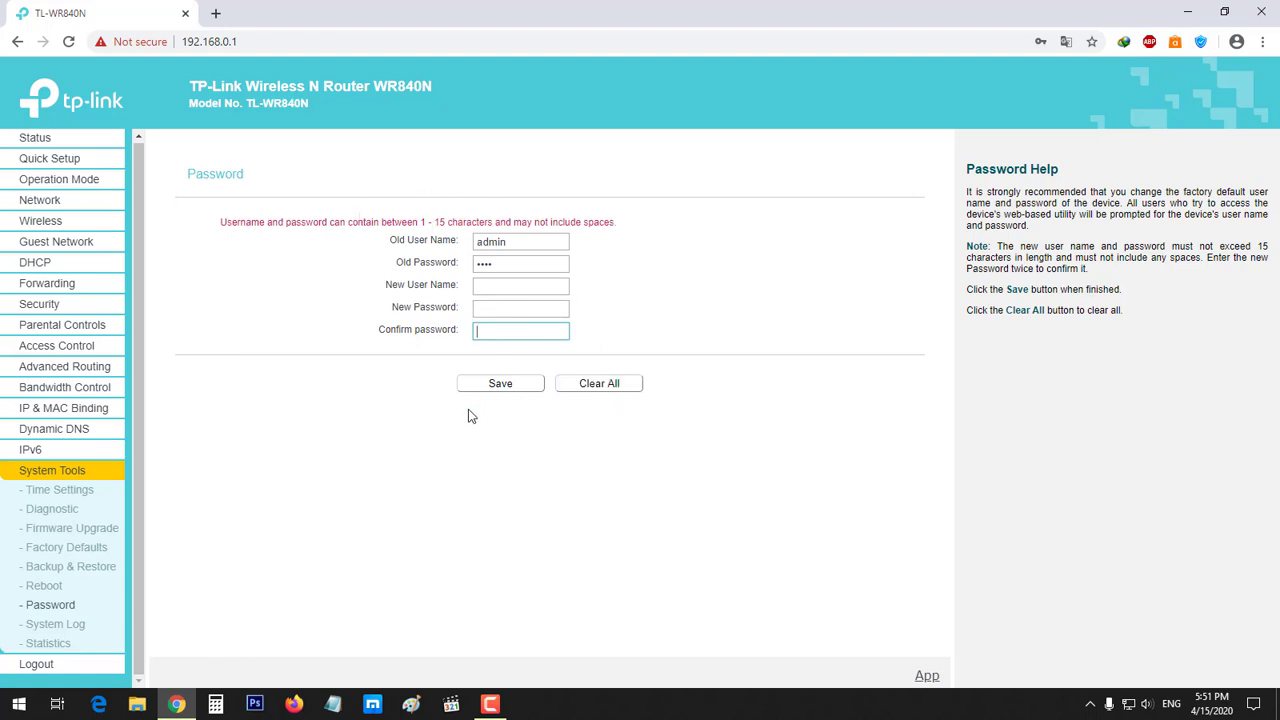
# Delete the existing Old User Name and Old Password entries, leaving them blank
pyautogui.doubleClick(509, 243)
pyautogui.press('BackSpace')
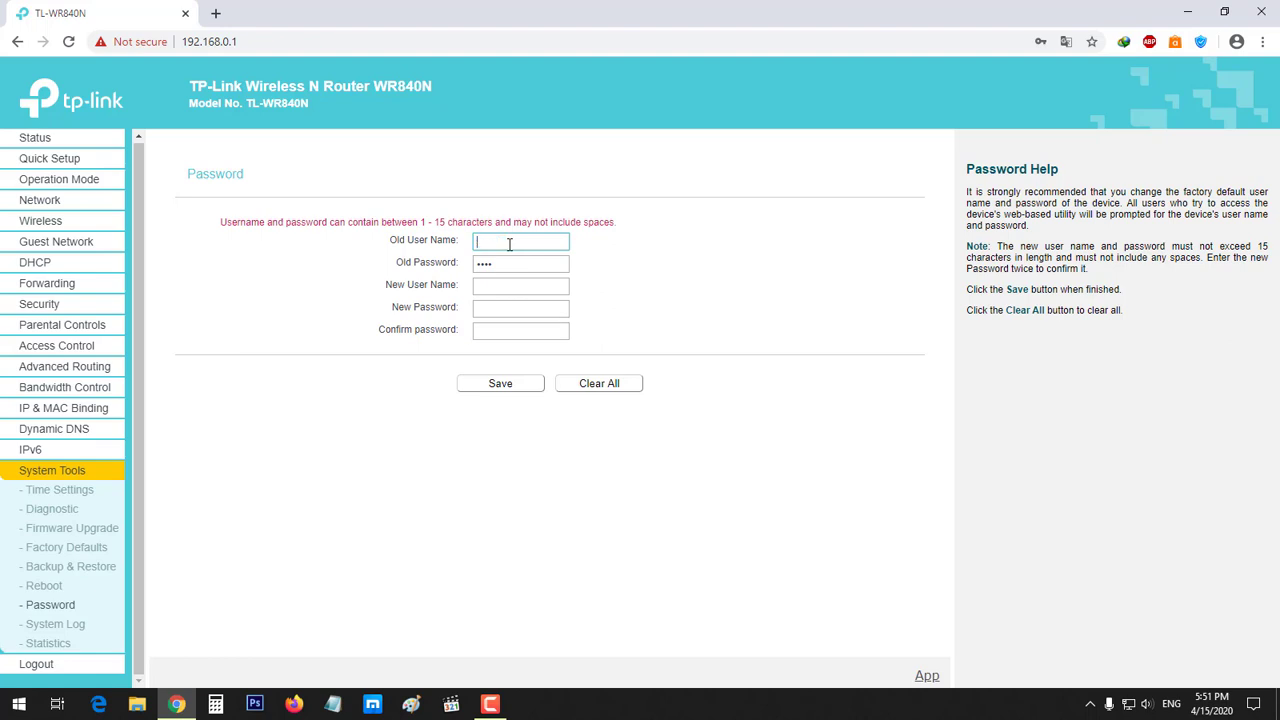
pyautogui.doubleClick(494, 265)
pyautogui.press('BackSpace')
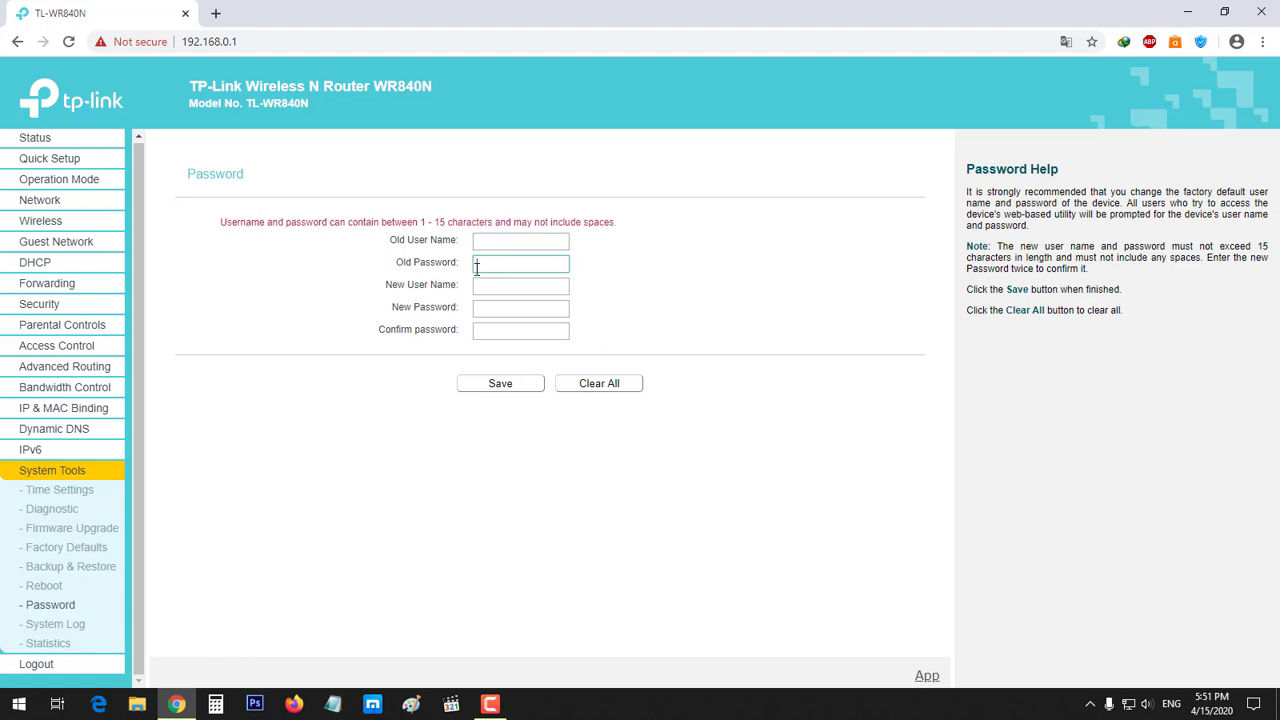
pyautogui.click(341, 348)
# Open the System Log and scroll through its entries
pyautogui.click(66, 624)
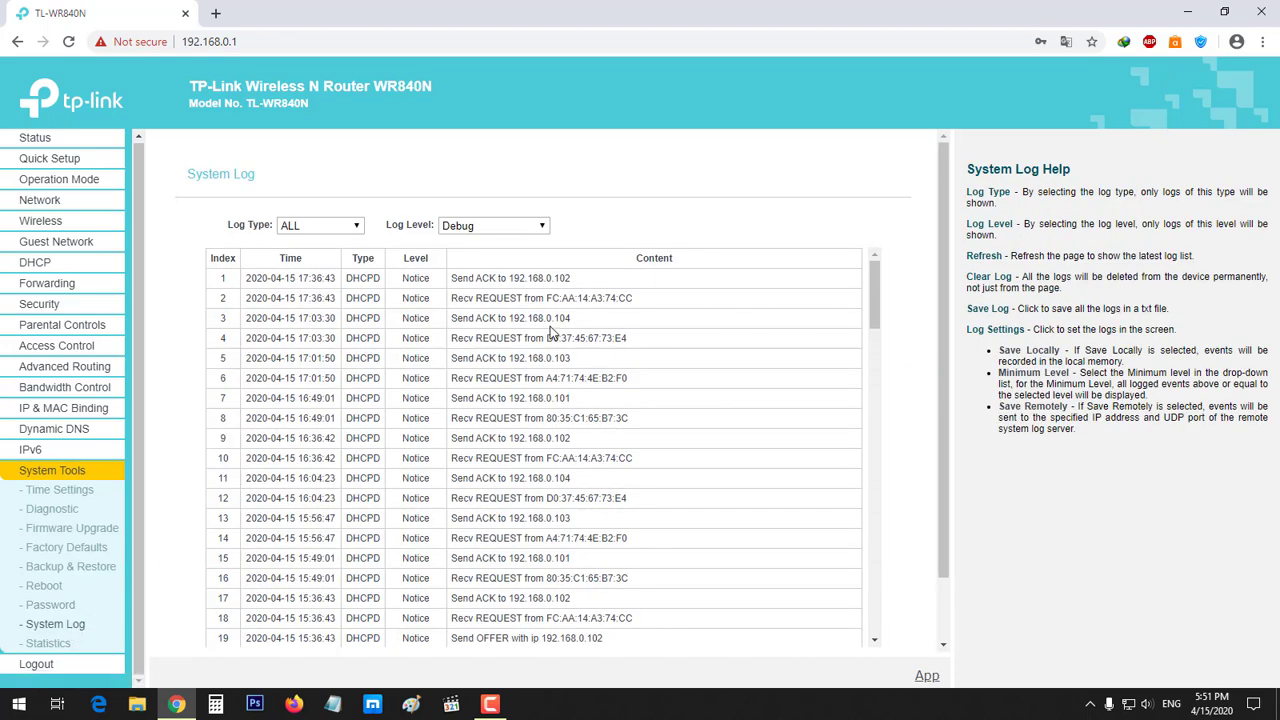
pyautogui.scroll(-7, 550, 340)
pyautogui.scroll(-14, 555, 370)
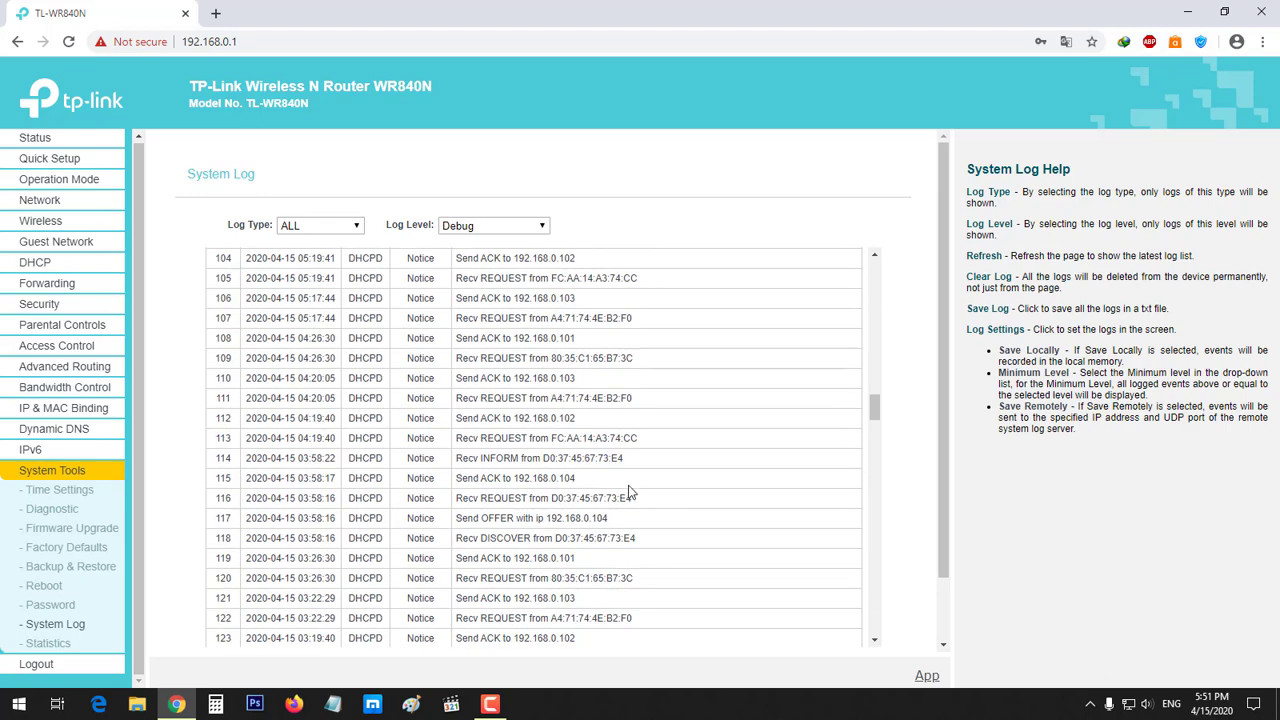
pyautogui.scroll(-15, 610, 485)
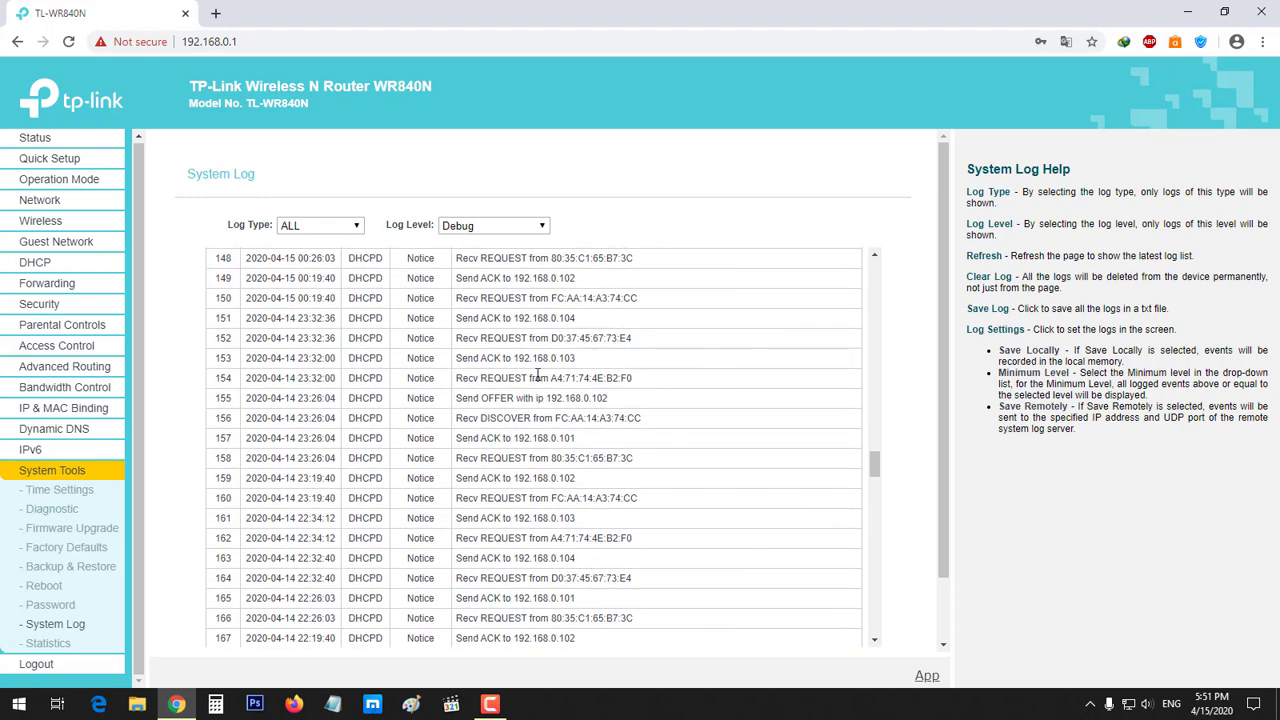
pyautogui.scroll(-5, 570, 465)
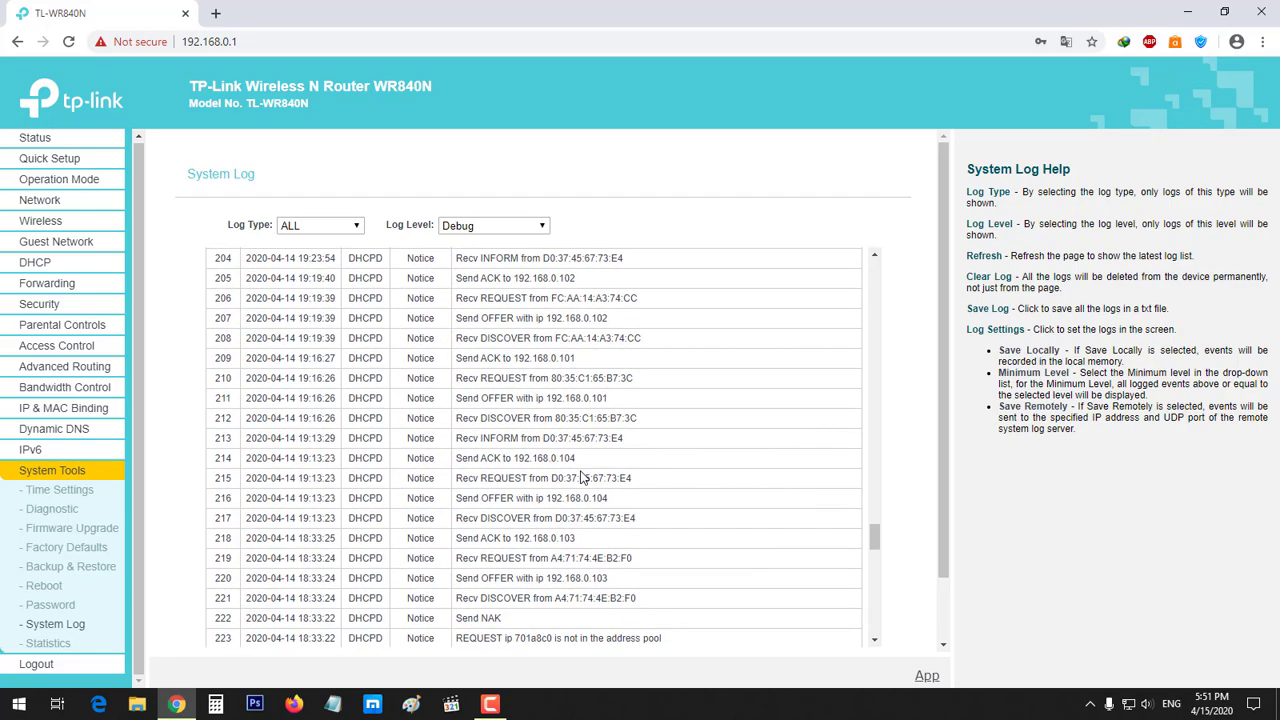
pyautogui.scroll(-6, 583, 478)
pyautogui.scroll(20, 580, 475)
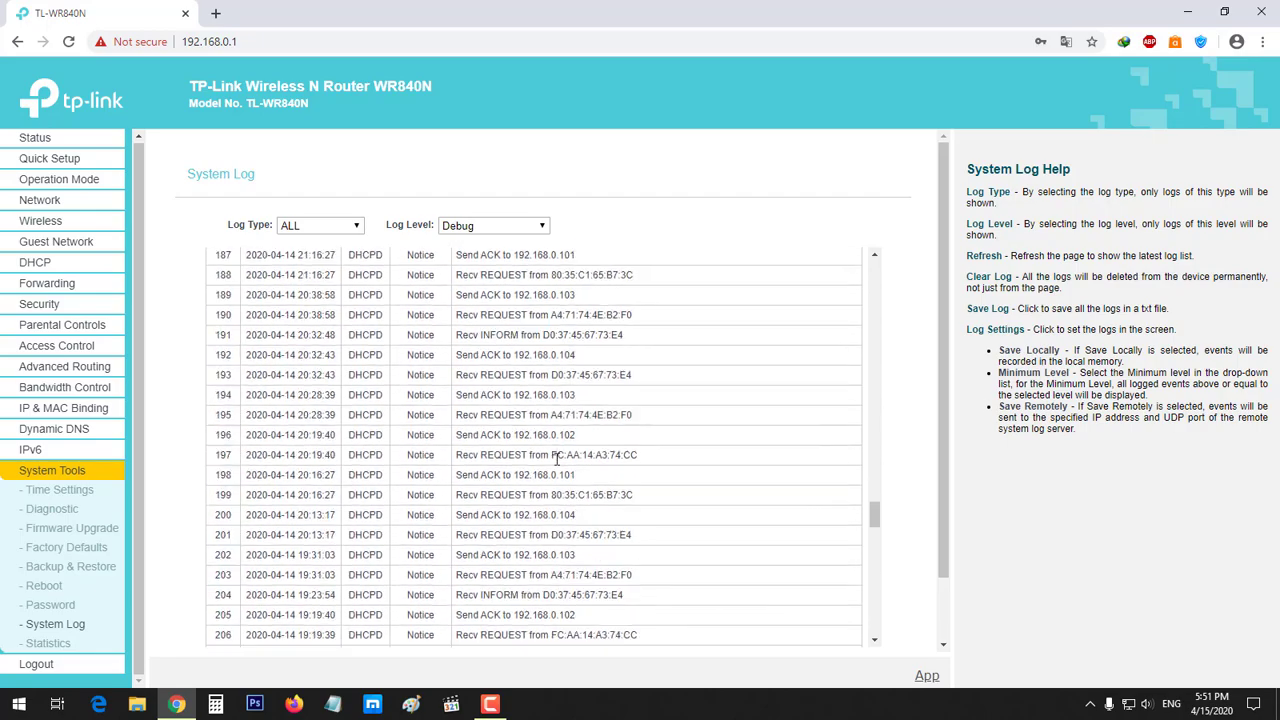
pyautogui.scroll(20, 570, 462)
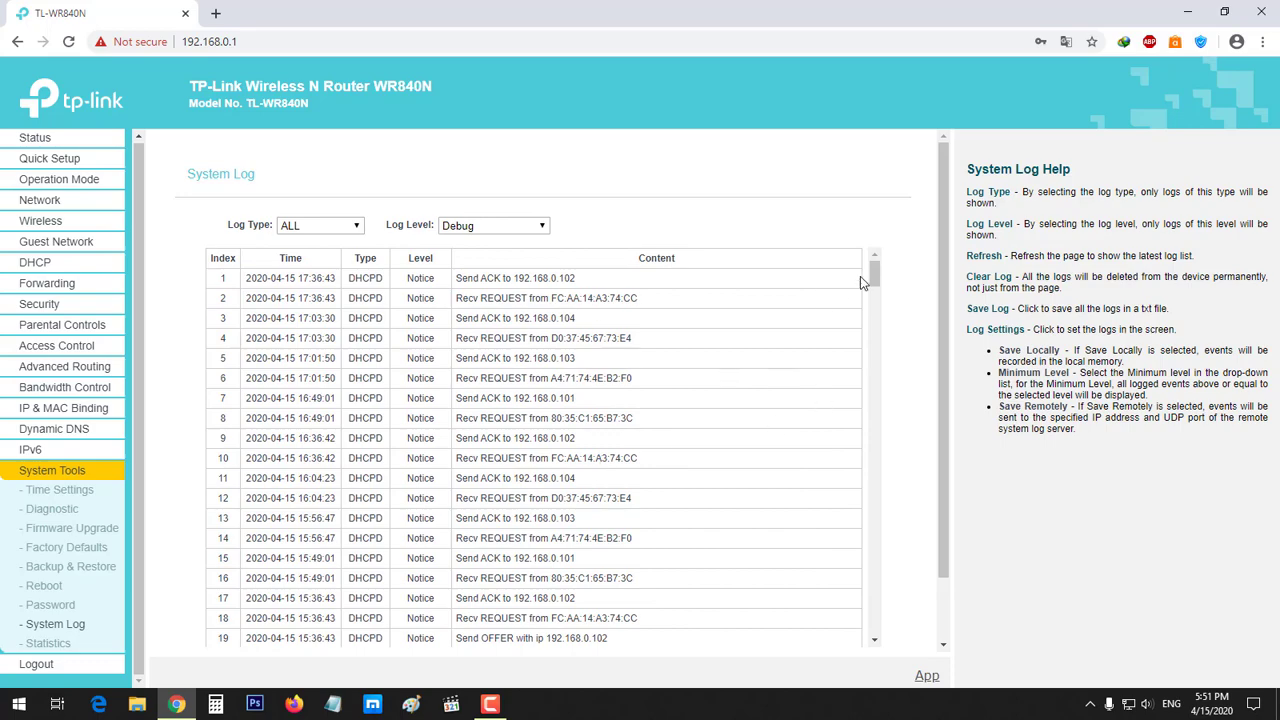
# Highlight several batches of log rows, then move on to Traffic Statistics
pyautogui.moveTo(871, 269)
pyautogui.mouseDown()
pyautogui.moveTo(872, 592)
pyautogui.moveTo(870, 627)
pyautogui.moveTo(857, 629)
pyautogui.moveTo(888, 500)
pyautogui.moveTo(891, 237)
pyautogui.moveTo(890, 653)
pyautogui.moveTo(890, 252)
pyautogui.mouseUp()
pyautogui.moveTo(584, 409); pyautogui.dragTo(336, 507)
pyautogui.moveTo(654, 366); pyautogui.dragTo(305, 648)
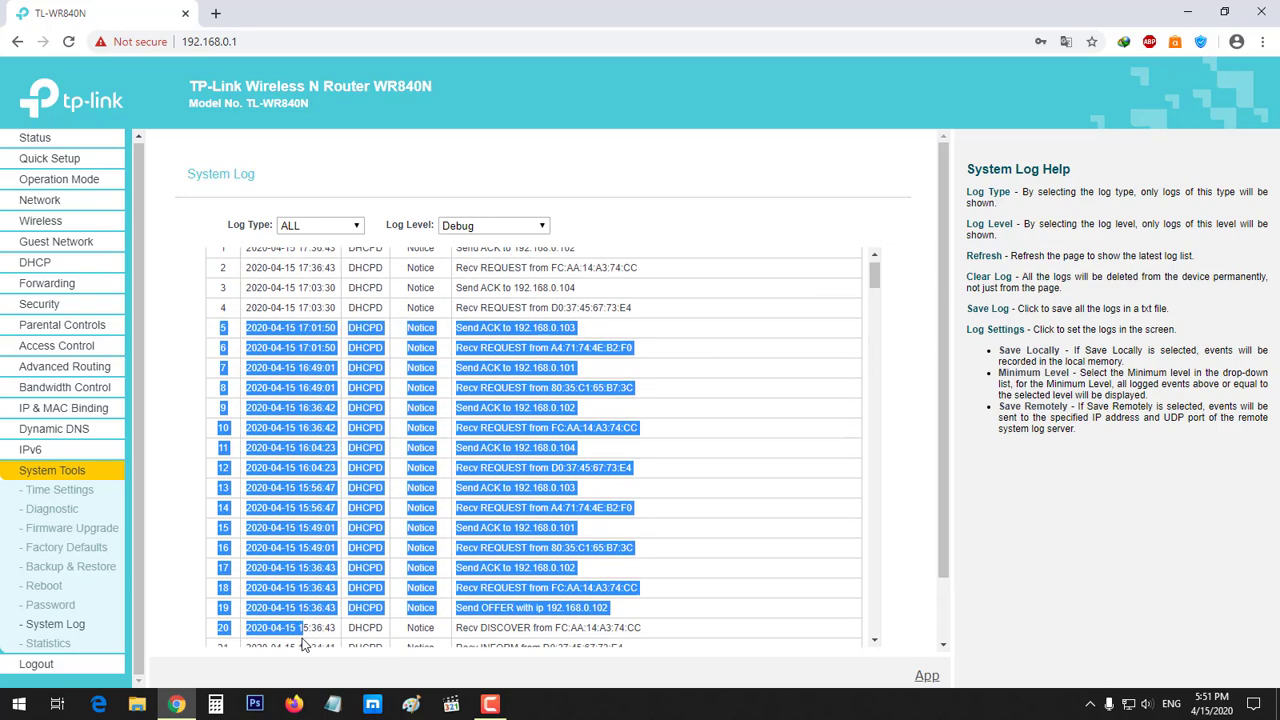
pyautogui.click(519, 541)
pyautogui.scroll(-4, 608, 472)
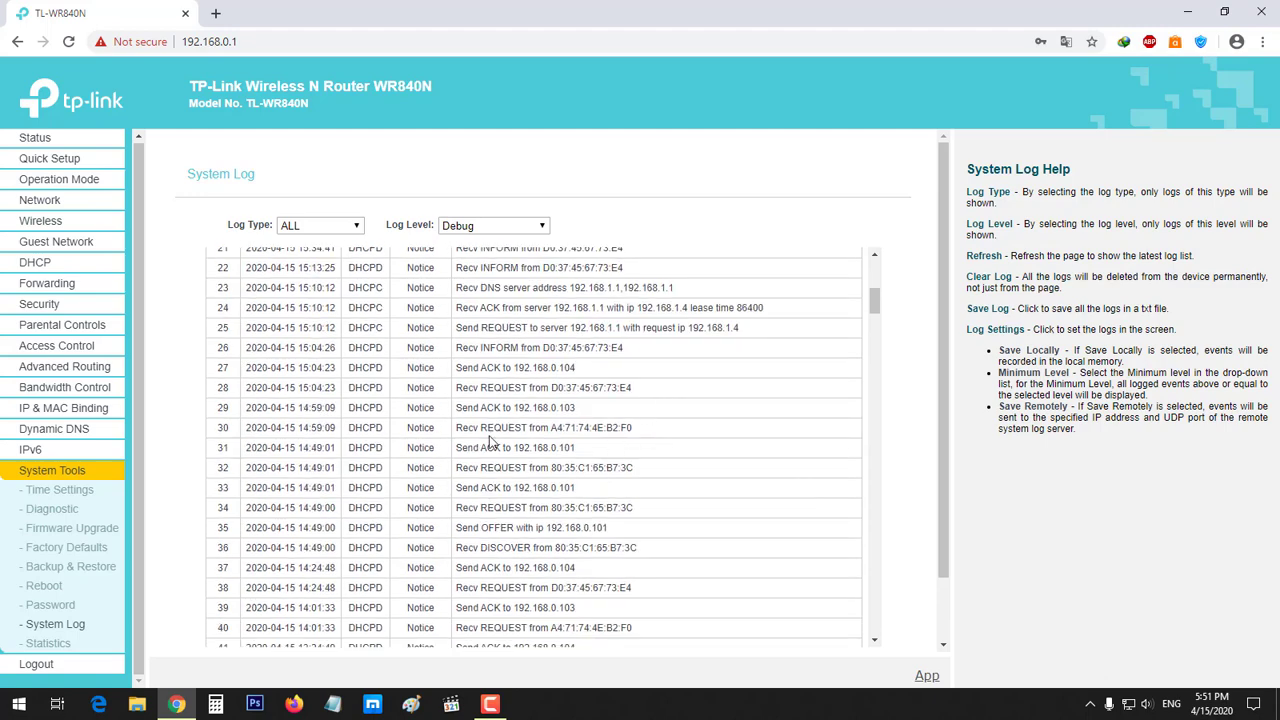
pyautogui.scroll(-3, 490, 441)
pyautogui.moveTo(553, 326); pyautogui.dragTo(558, 600)
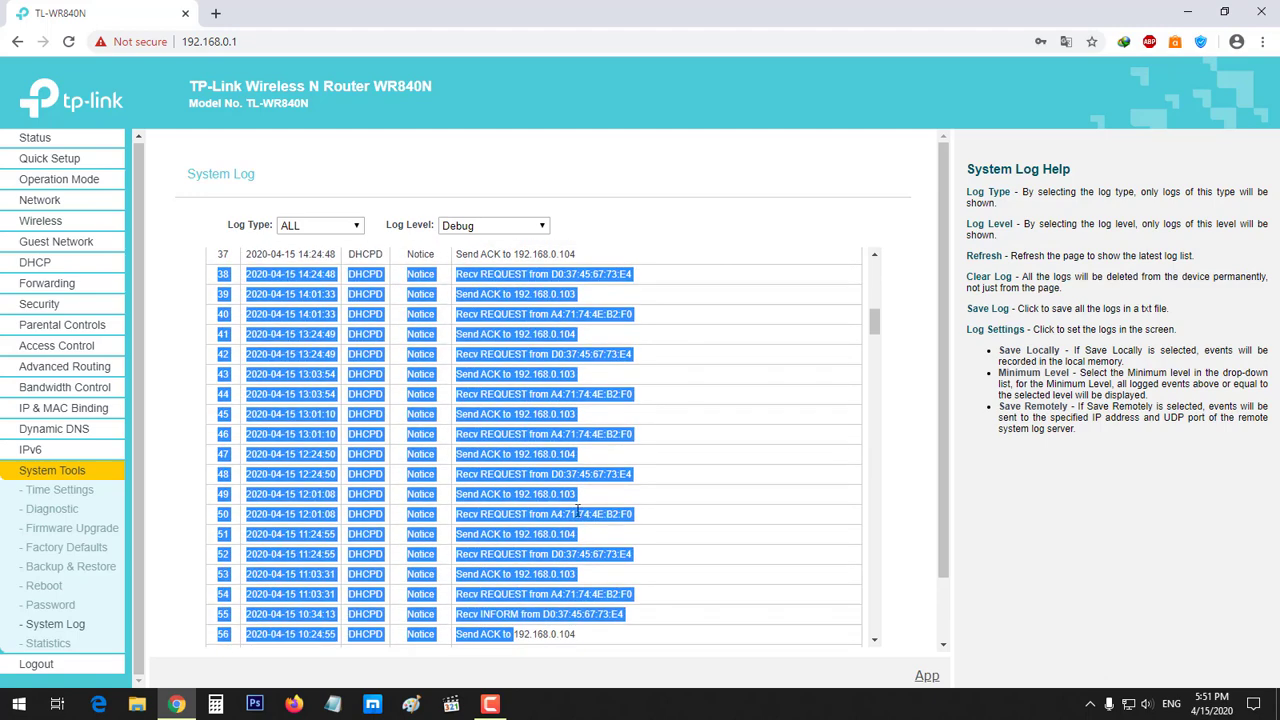
pyautogui.click(555, 344)
pyautogui.scroll(-4, 555, 344)
pyautogui.moveTo(555, 344); pyautogui.dragTo(457, 432)
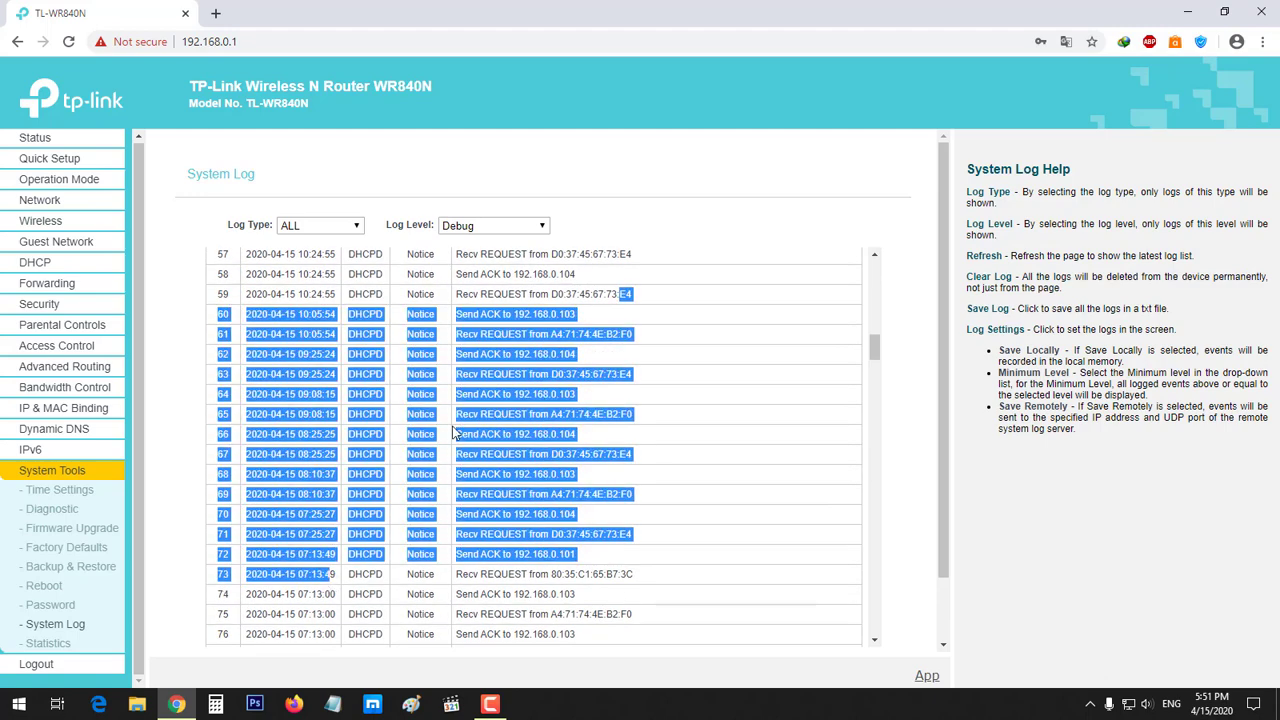
pyautogui.click(457, 432)
pyautogui.click(50, 643)
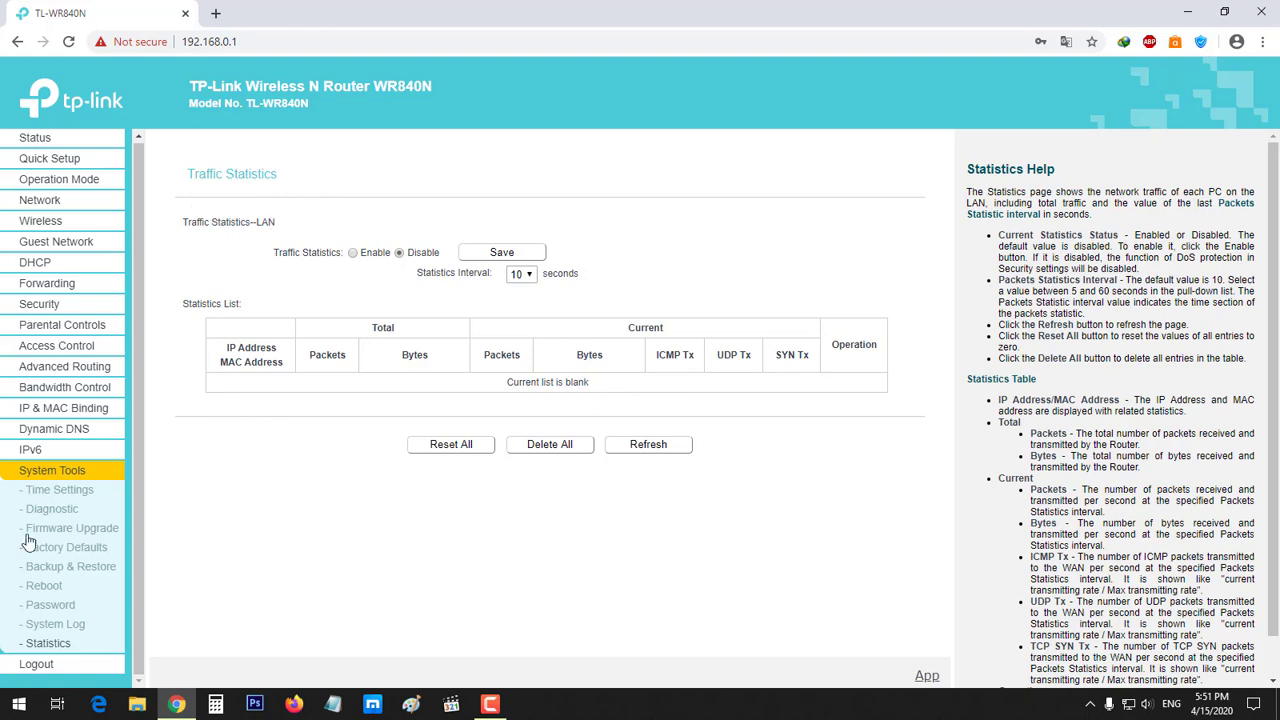
# Pass through IP & MAC Binding, read the Status page and its help, then log out and confirm
pyautogui.click(75, 409)
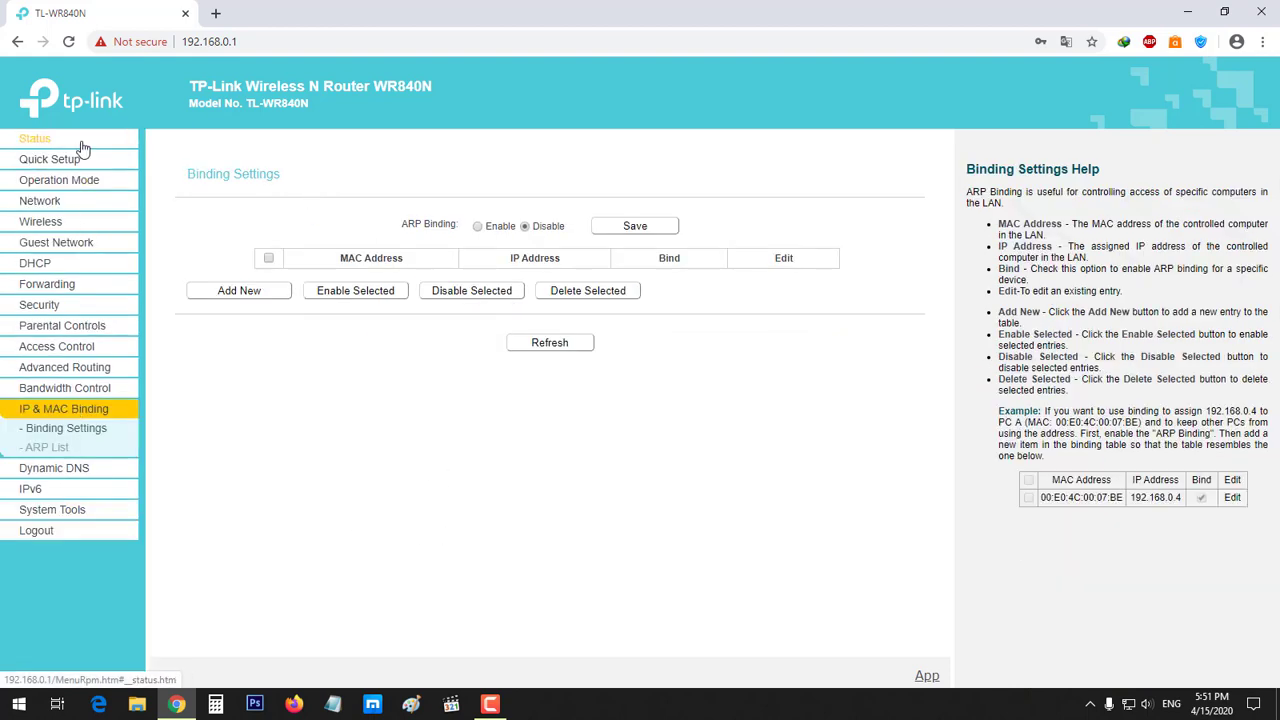
pyautogui.click(83, 146)
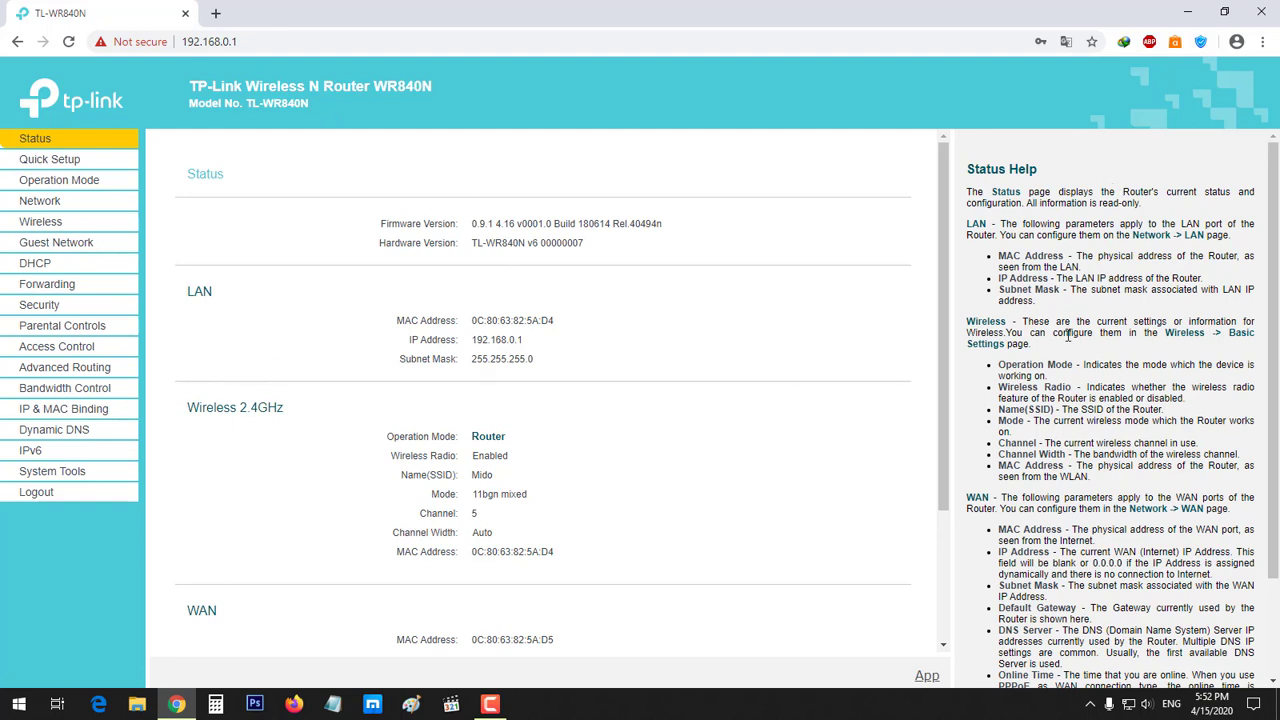
pyautogui.scroll(-3, 1104, 224)
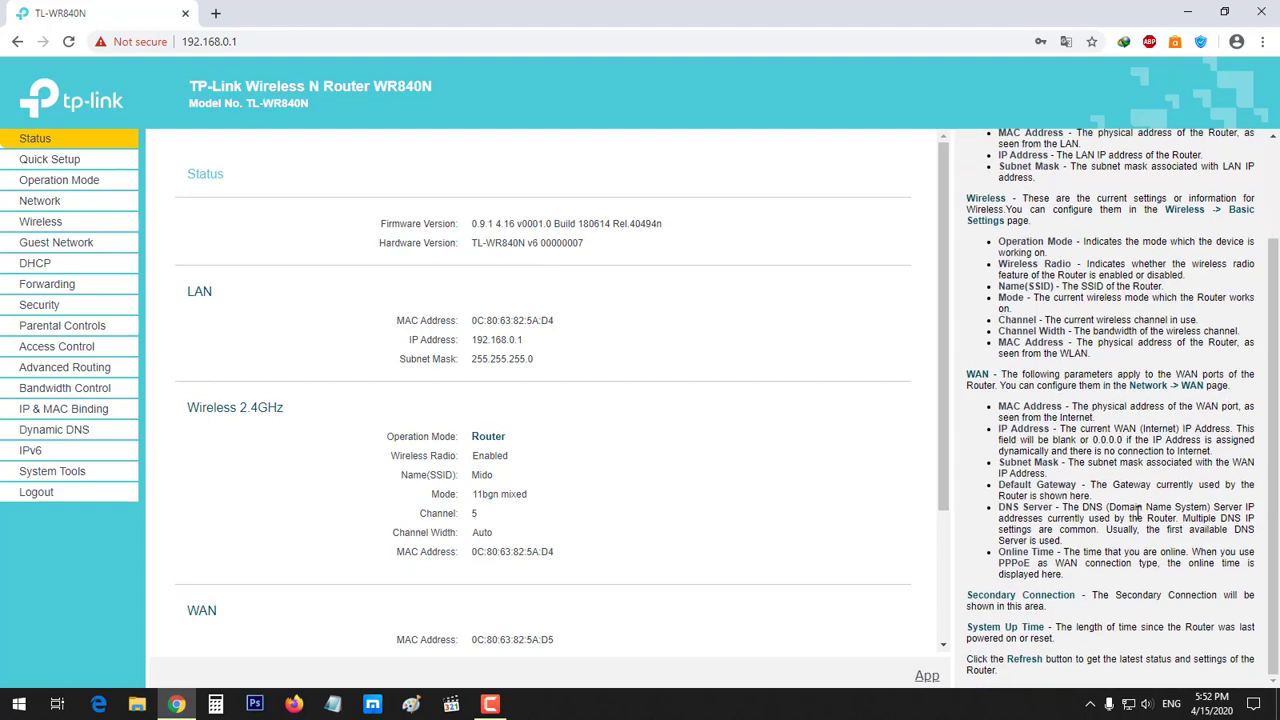
pyautogui.scroll(2, 1110, 308)
pyautogui.scroll(-1, 1100, 308)
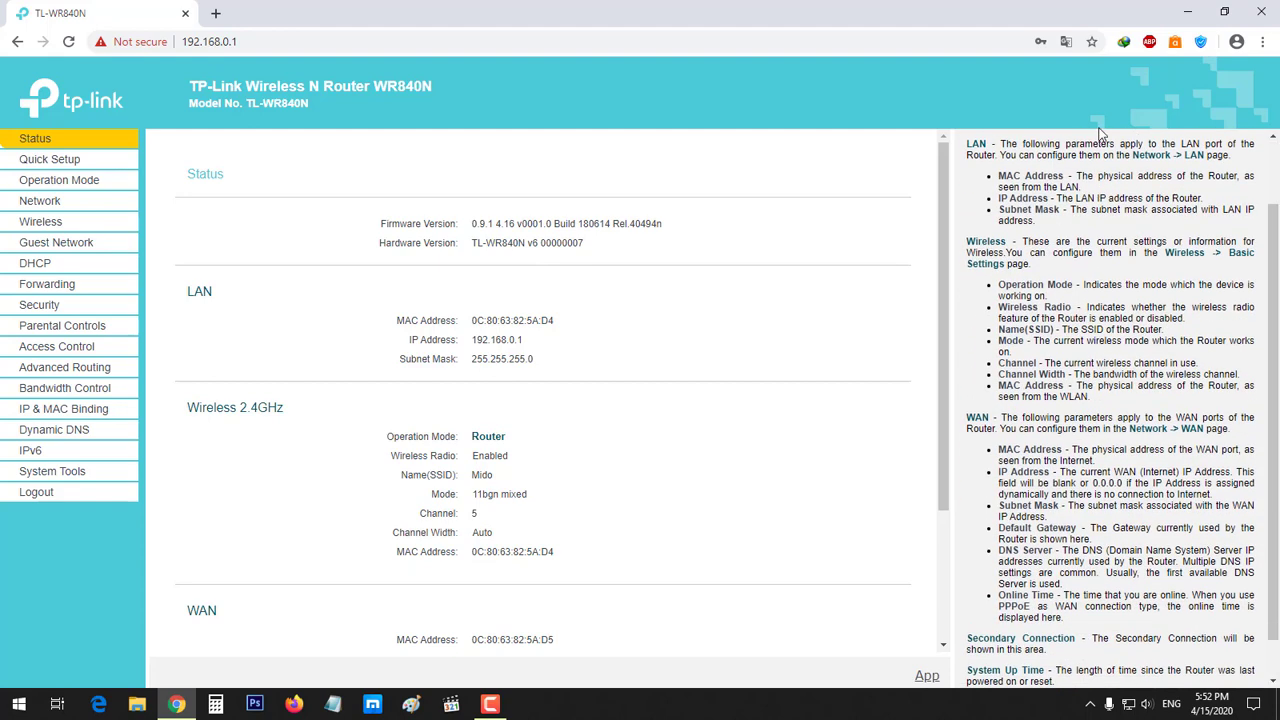
pyautogui.scroll(1, 1093, 307)
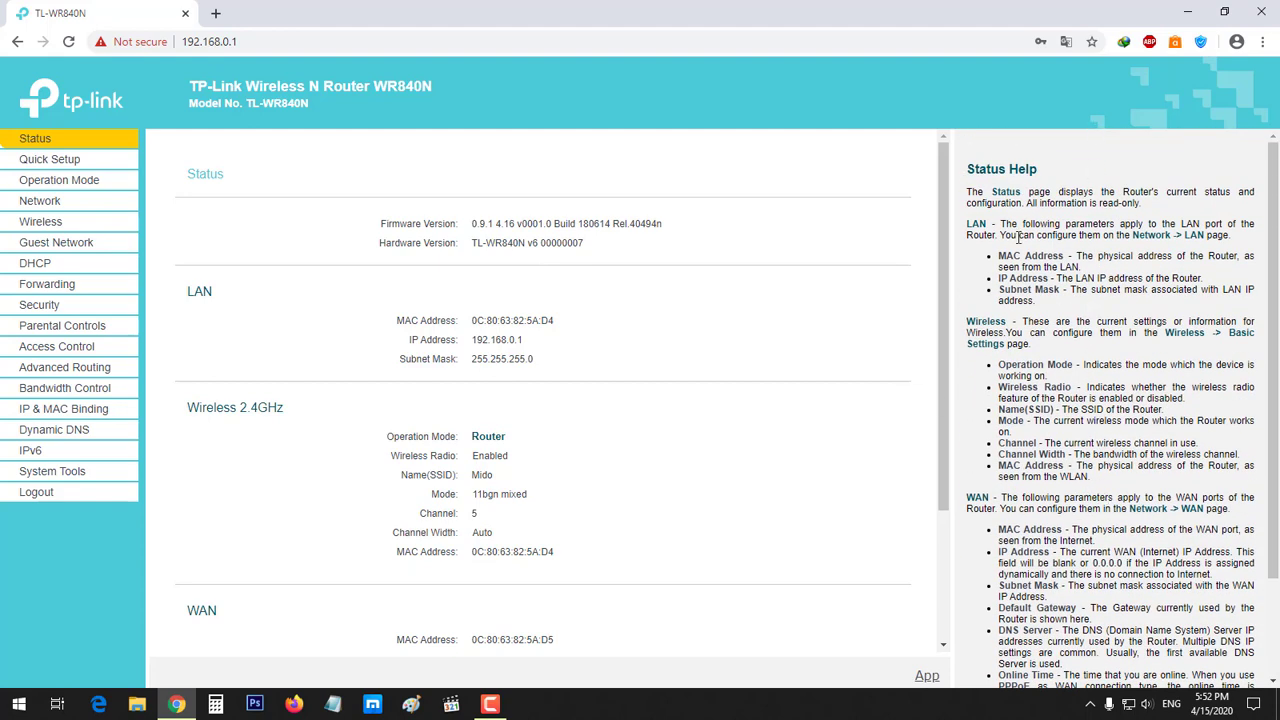
pyautogui.scroll(-3, 1104, 255)
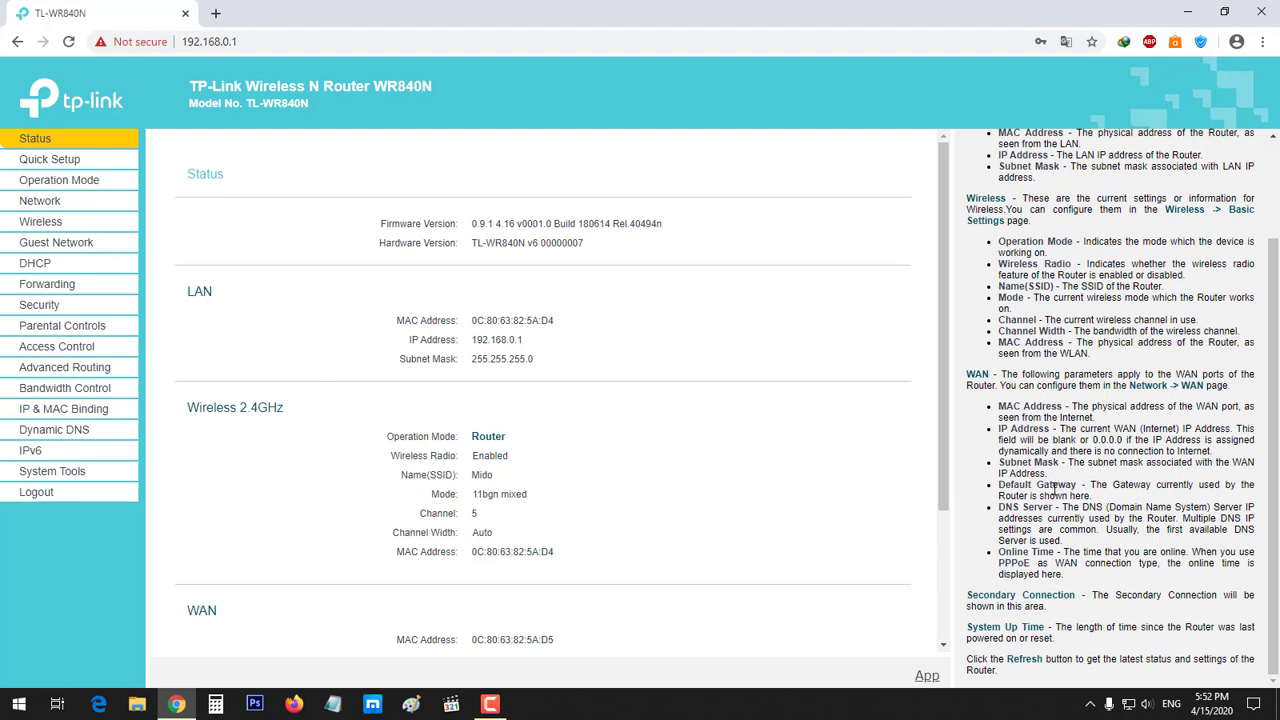
pyautogui.scroll(1, 1031, 344)
pyautogui.scroll(1, 1034, 335)
pyautogui.scroll(-3, 330, 240)
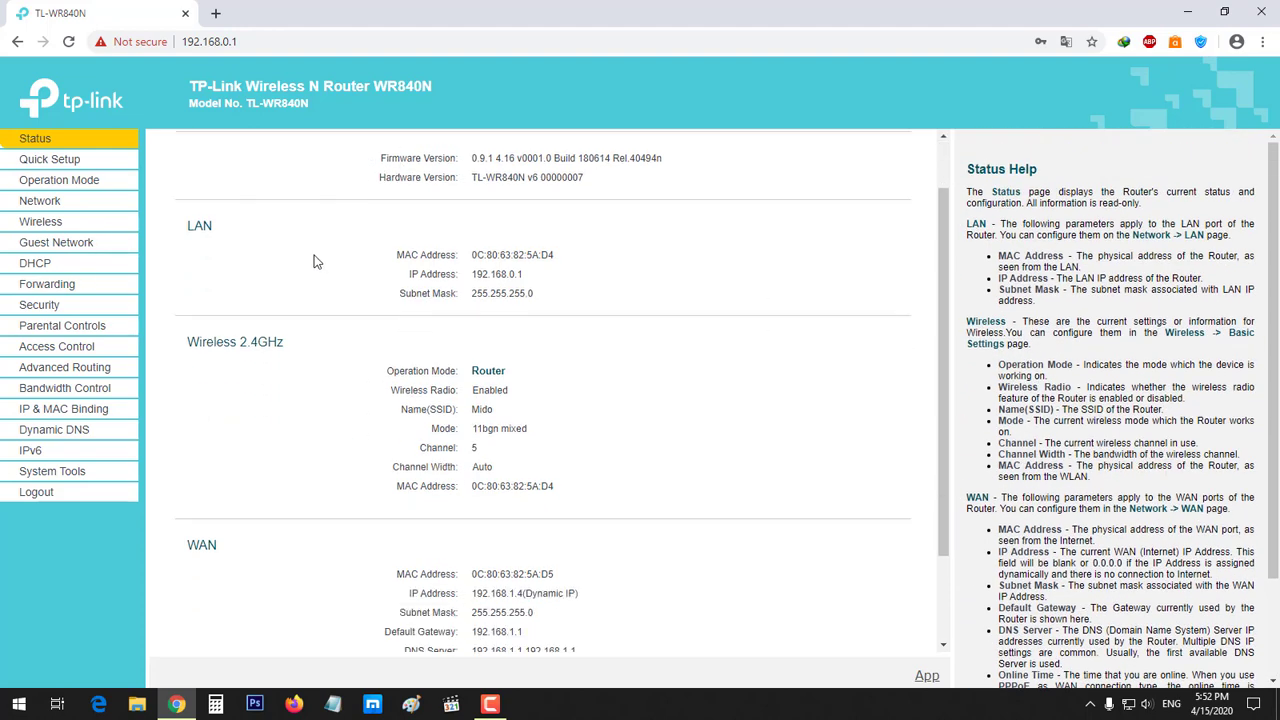
pyautogui.scroll(2, 385, 492)
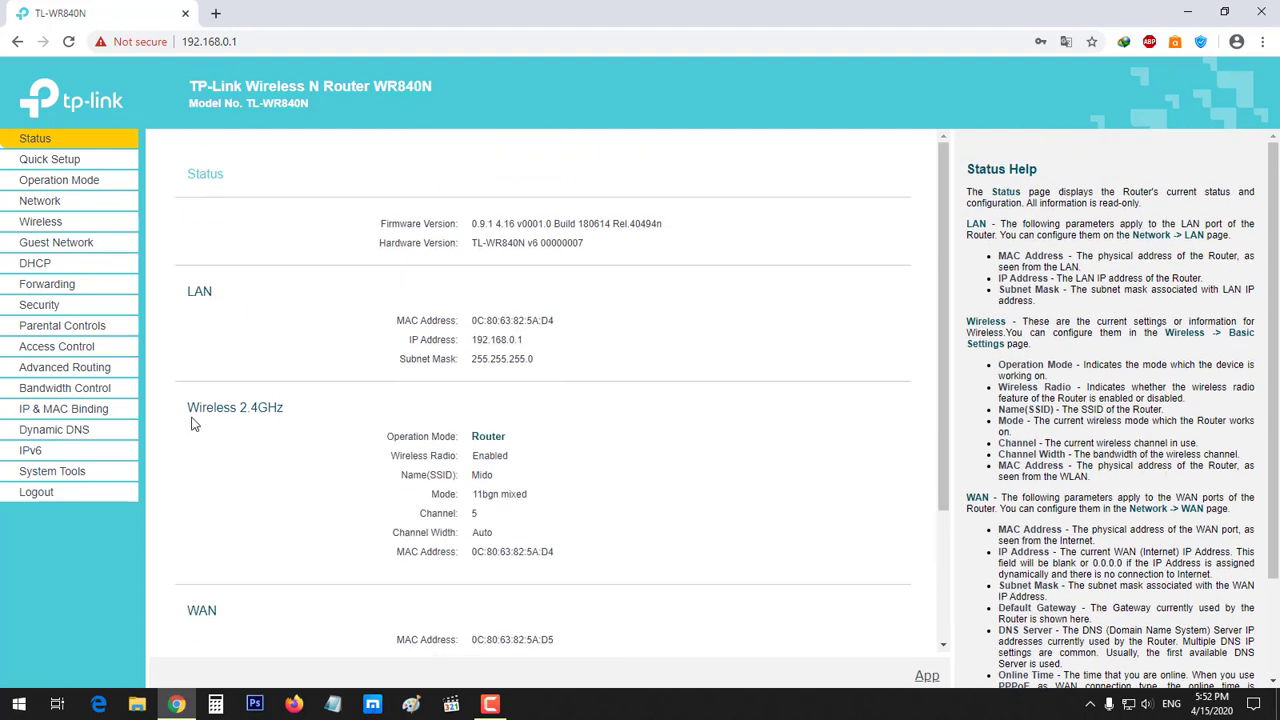
pyautogui.click(42, 493)
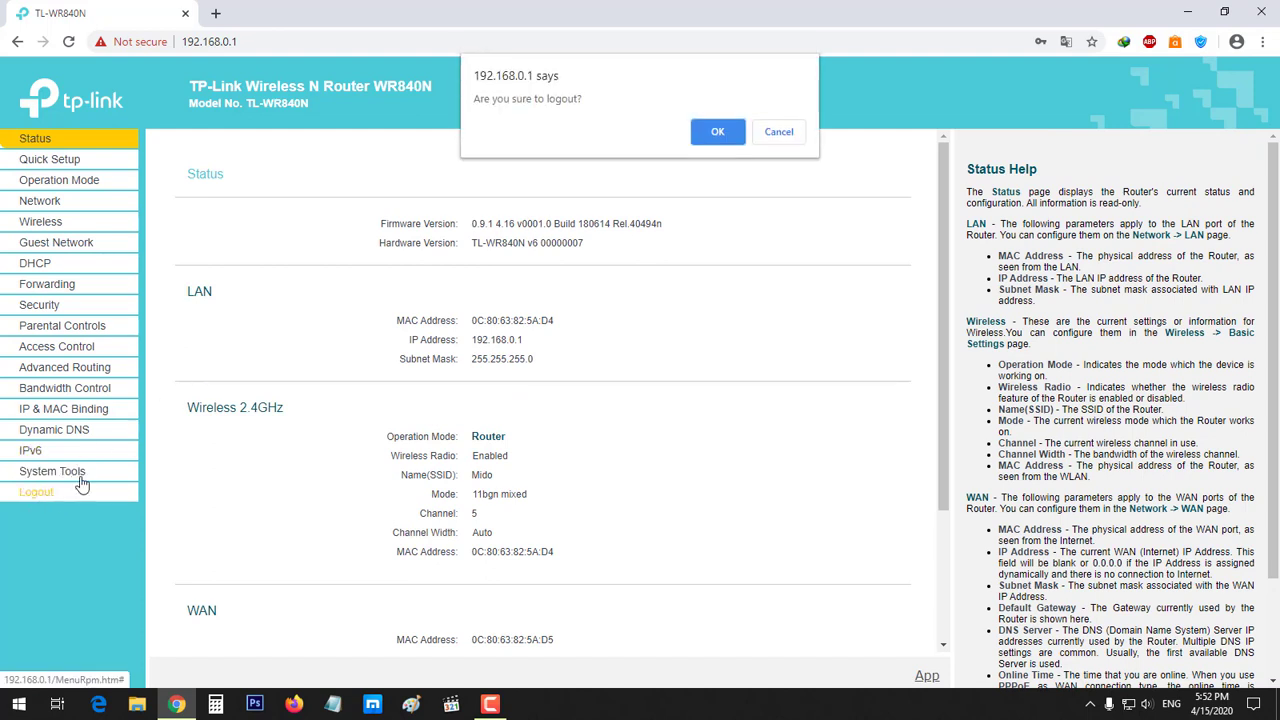
pyautogui.click(717, 133)
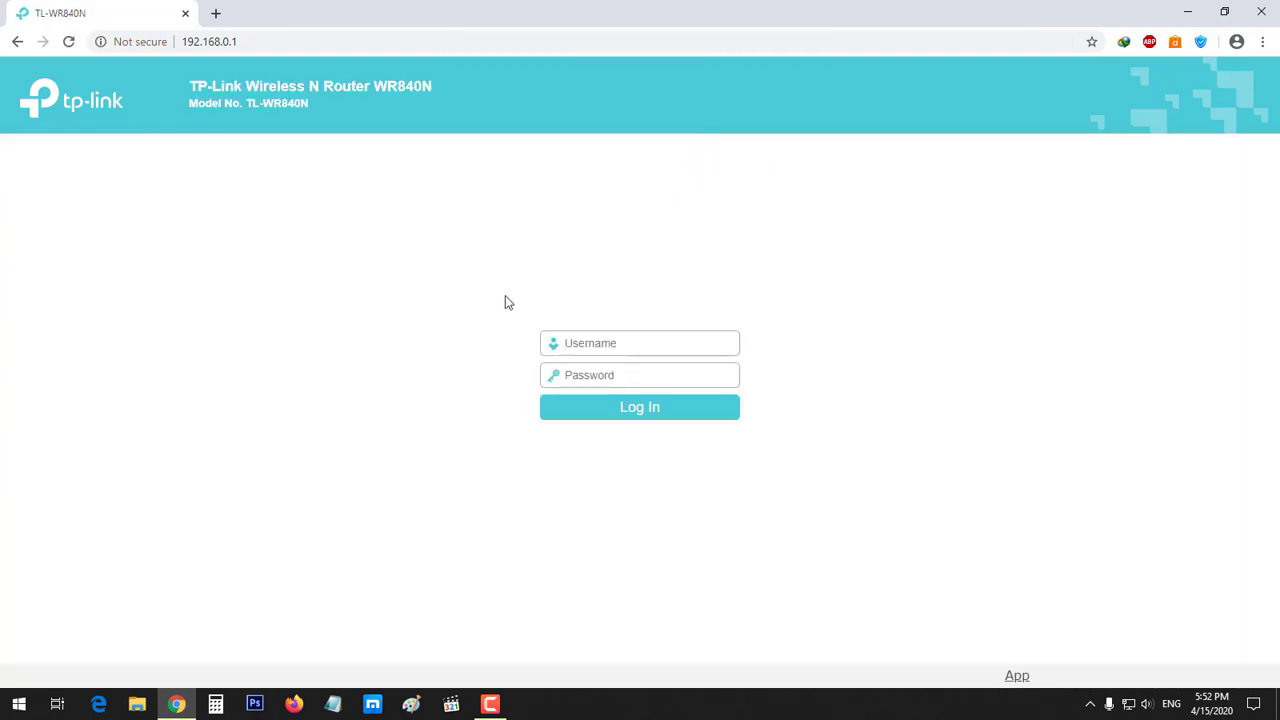